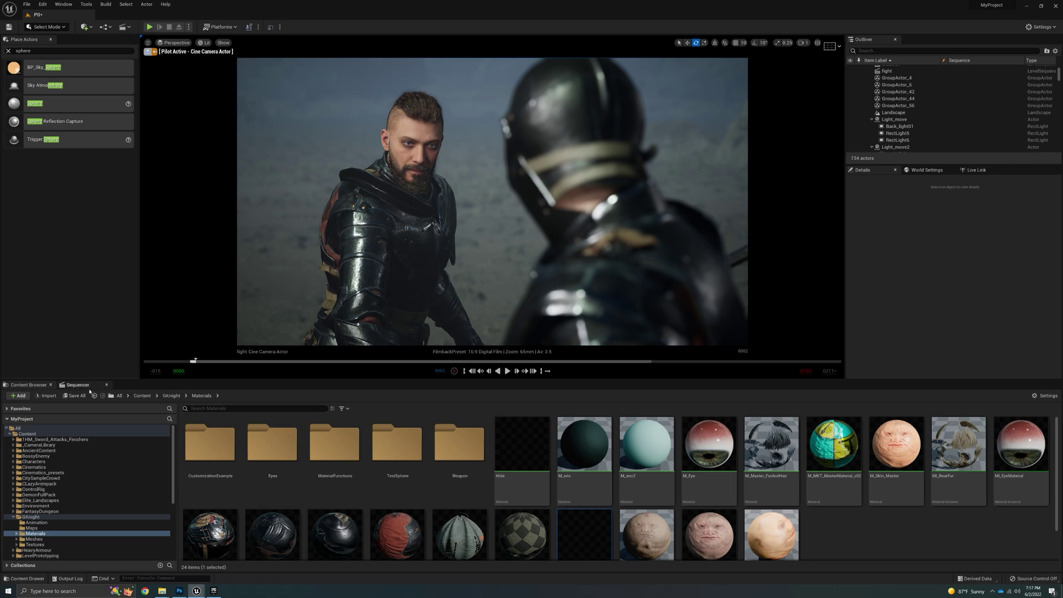
# Step: Show the fight sequence's tracks, stop piloting the Cine Camera Actor and view the two knights from the free perspective camera
pyautogui.click(78, 384)
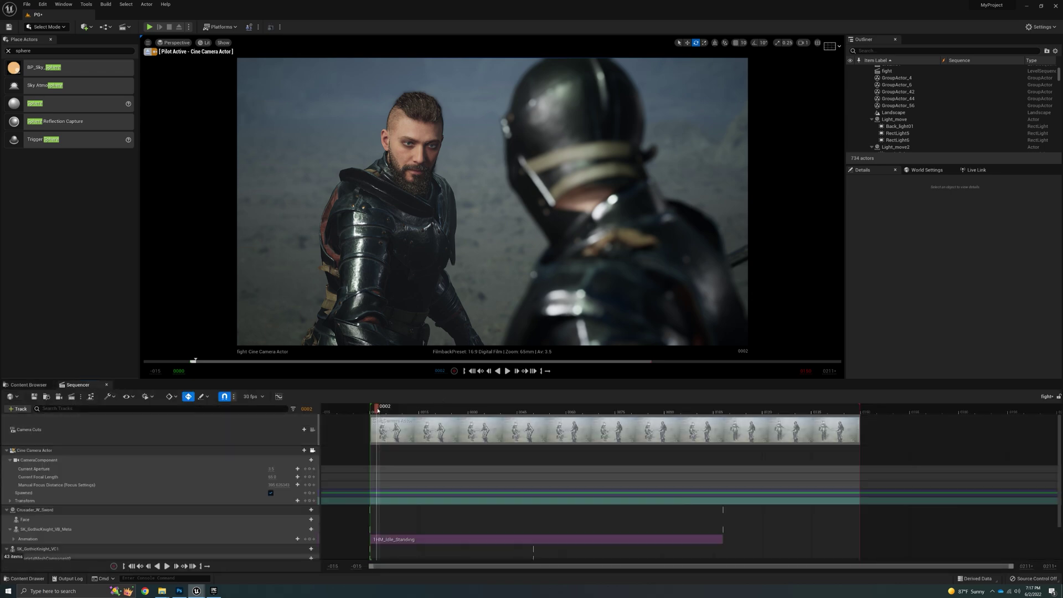
pyautogui.moveTo(375, 410); pyautogui.dragTo(378, 408)
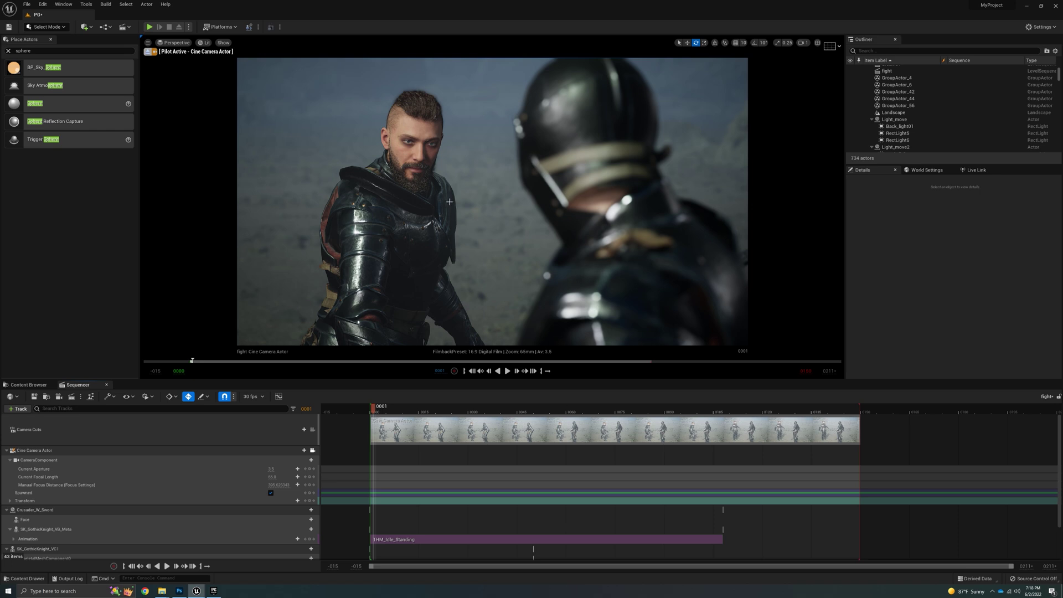
pyautogui.click(148, 52)
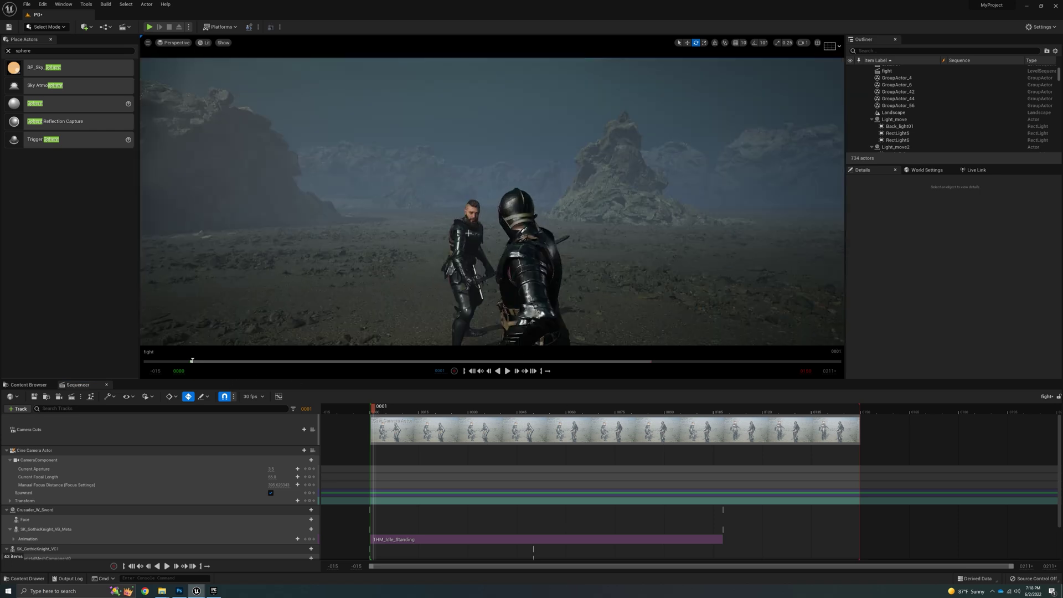
pyautogui.moveTo(493, 210); pyautogui.dragTo(540, 191, button='right')
# Step: Adjust the viewport camera speed and return the fight sequence's playhead to frame 0000
pyautogui.click(804, 43)
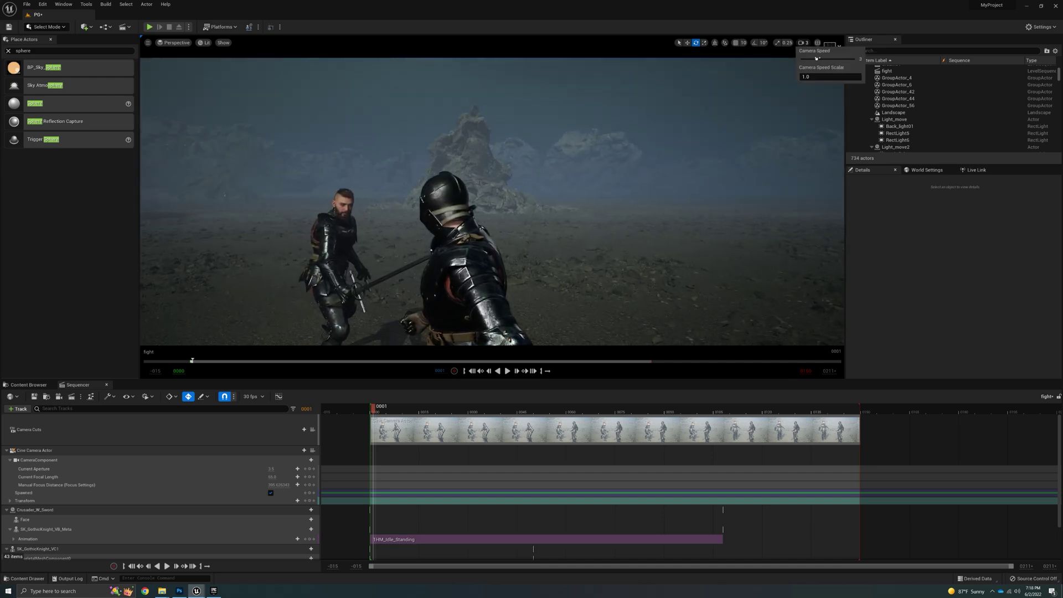
pyautogui.moveTo(493, 221); pyautogui.dragTo(432, 342, button='right')
pyautogui.moveTo(375, 408); pyautogui.dragTo(370, 436)
pyautogui.moveTo(435, 279)
pyautogui.mouseDown(button='right')
pyautogui.moveTo(414, 278)
pyautogui.moveTo(433, 273)
pyautogui.mouseUp(button='right')
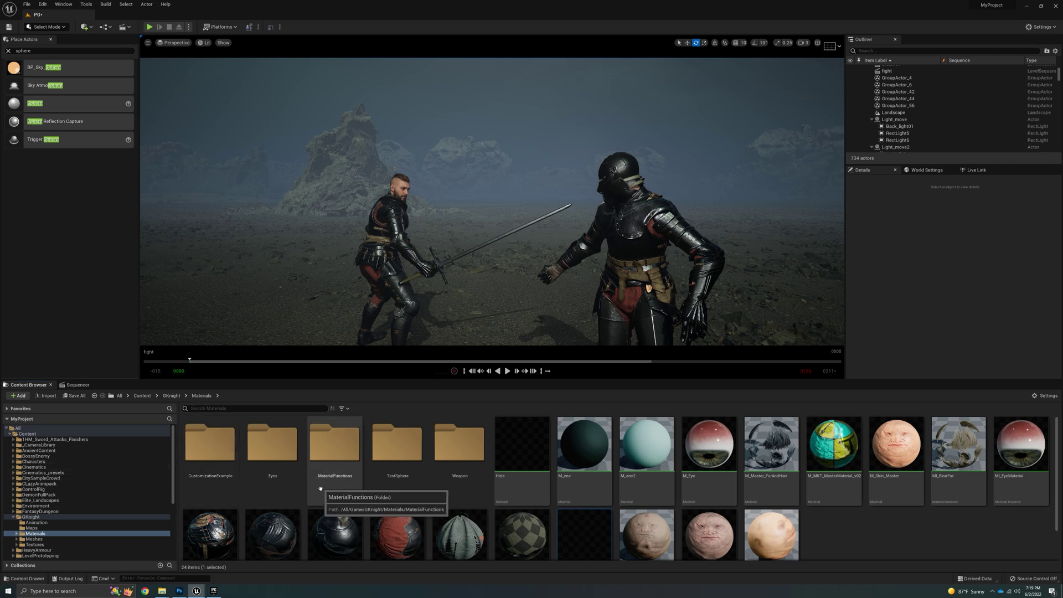
# Step: Place the BP_Person_warrior blueprint from Content/MetaHumans/Person01 into the level beside the two fighting knights
pyautogui.click(142, 395)
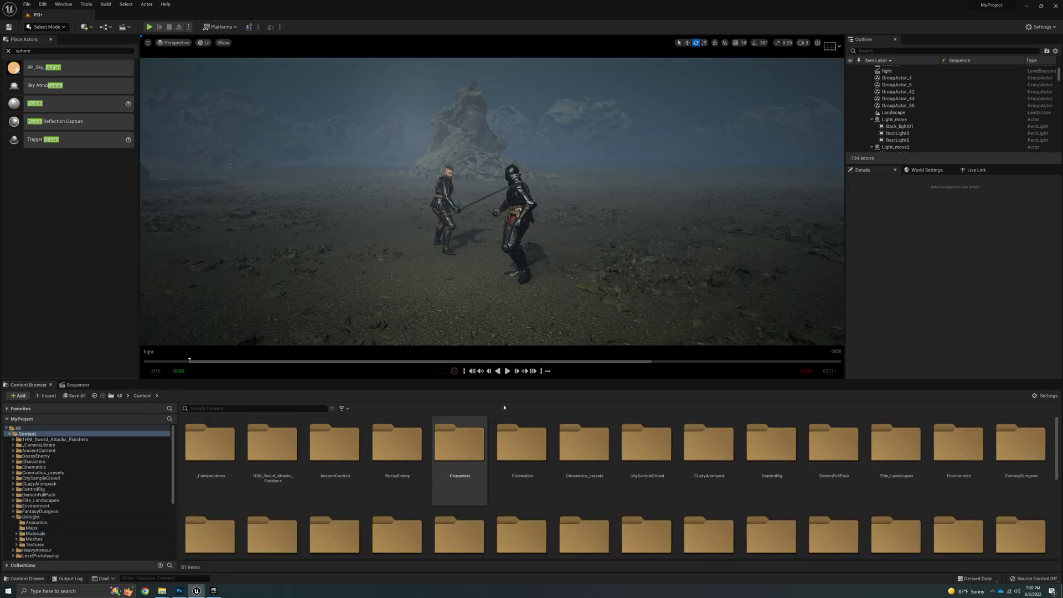
pyautogui.scroll(-2, 576, 479)
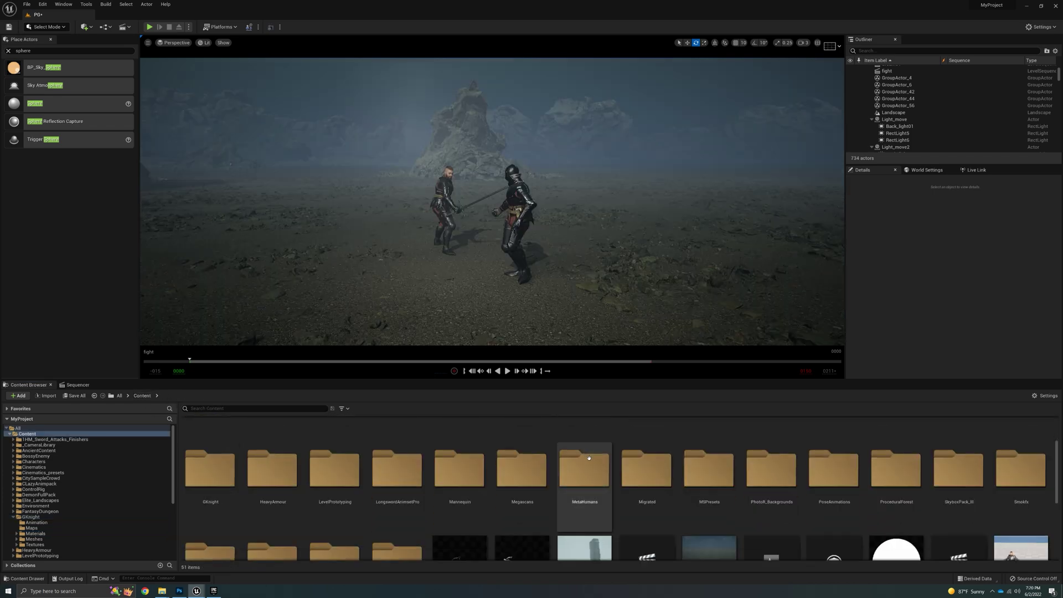
pyautogui.doubleClick(580, 481)
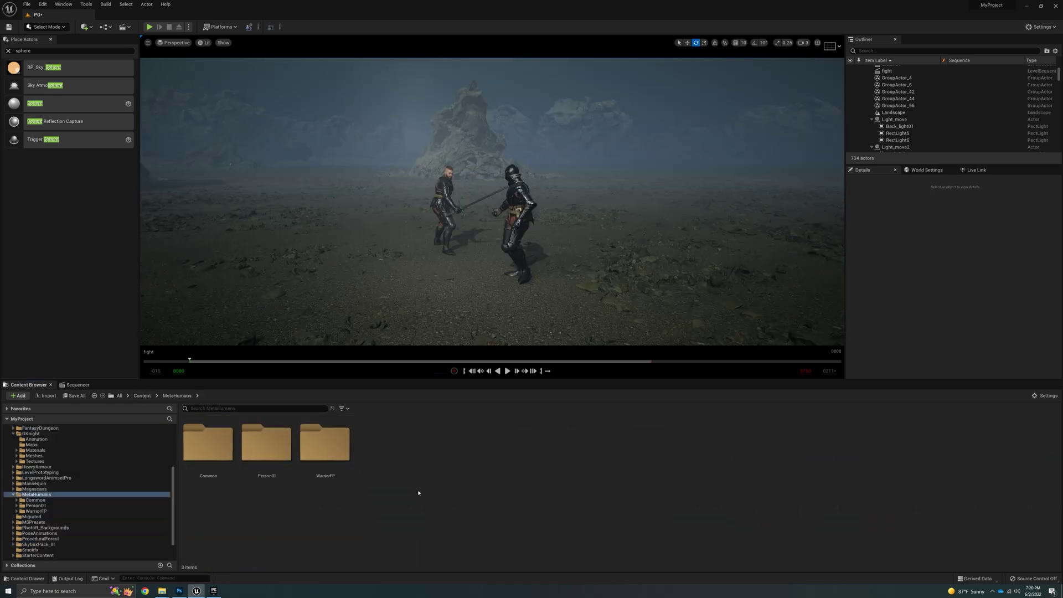
pyautogui.doubleClick(277, 449)
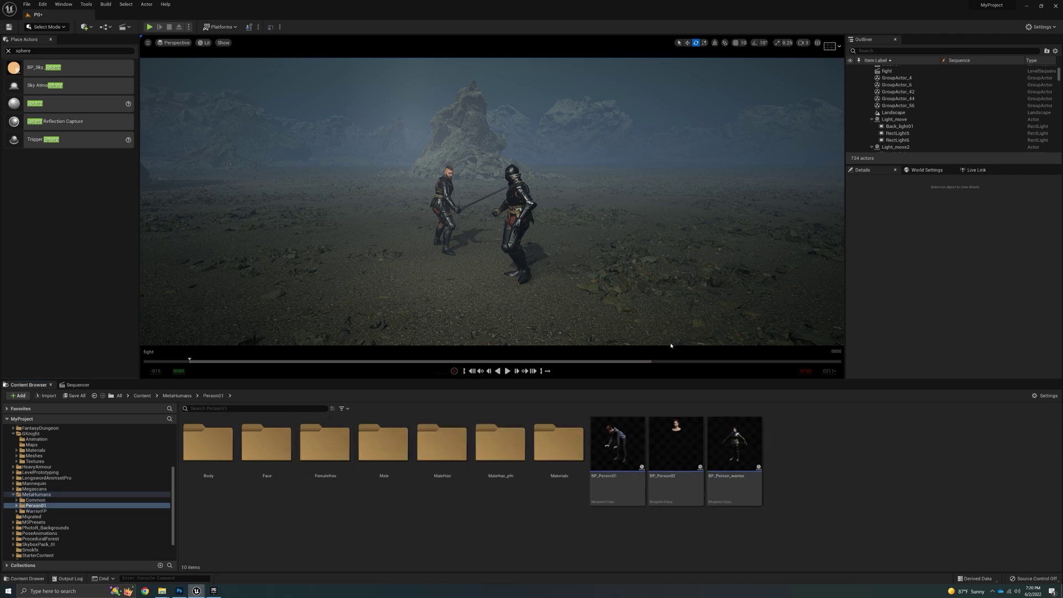
pyautogui.moveTo(735, 446); pyautogui.dragTo(422, 301)
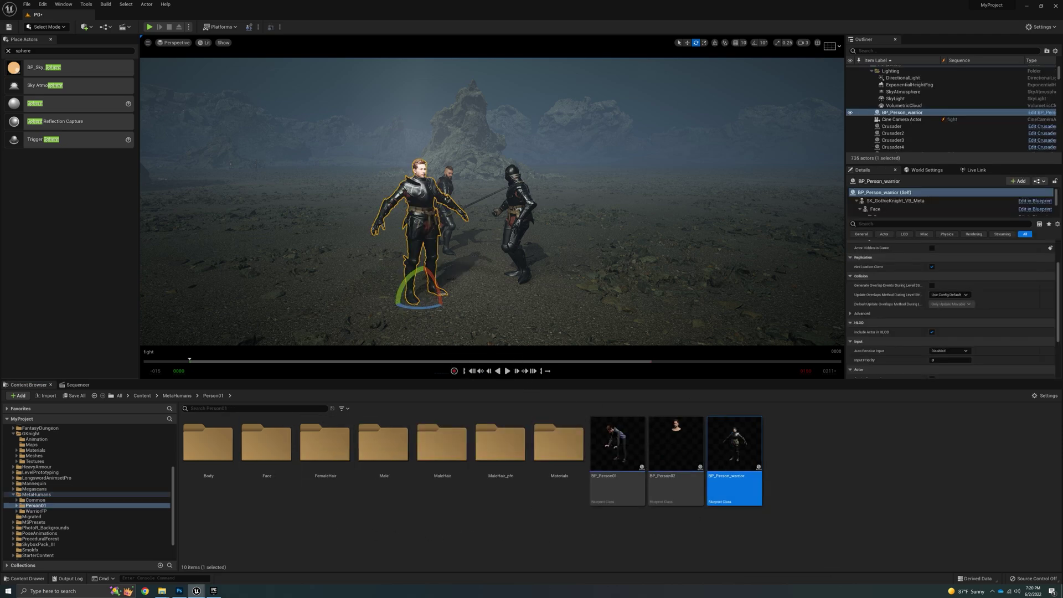
# Step: Move the placed BP_Person_warrior across the ground, away from the two fighting knights
pyautogui.press('s')
pyautogui.moveTo(429, 313); pyautogui.dragTo(460, 318, button='right')
pyautogui.press('w')
pyautogui.moveTo(352, 271); pyautogui.dragTo(497, 317)
pyautogui.moveTo(516, 283); pyautogui.dragTo(472, 299, button='right')
# Step: Examine the placed BP_Person_warrior's armor, face and empty hands from several angles
pyautogui.press('w')
pyautogui.press('d')
pyautogui.press('s')
pyautogui.press('a')
pyautogui.press('w')
pyautogui.press('a')
pyautogui.moveTo(419, 189); pyautogui.dragTo(296, 203, button='right')
pyautogui.press('d')
pyautogui.press('s')
pyautogui.press('w')
pyautogui.moveTo(482, 227); pyautogui.dragTo(489, 231, button='right')
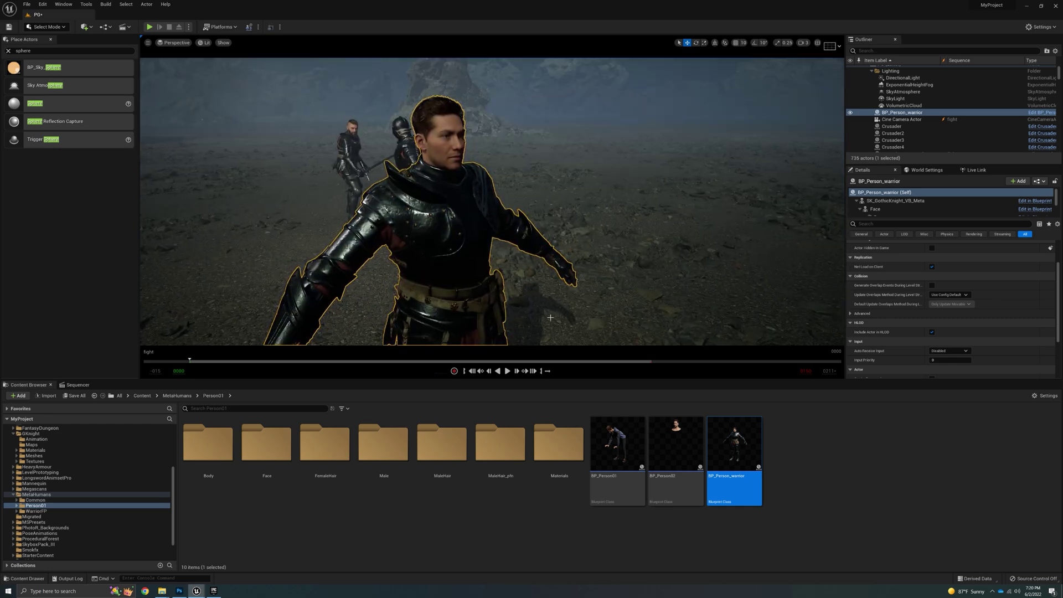
pyautogui.moveTo(590, 287); pyautogui.dragTo(565, 310, button='right')
pyautogui.press('s')
pyautogui.press('e')
pyautogui.press('w')
pyautogui.moveTo(508, 186)
pyautogui.mouseDown(button='right')
pyautogui.moveTo(521, 166)
pyautogui.moveTo(518, 191)
pyautogui.moveTo(523, 180)
pyautogui.mouseUp(button='right')
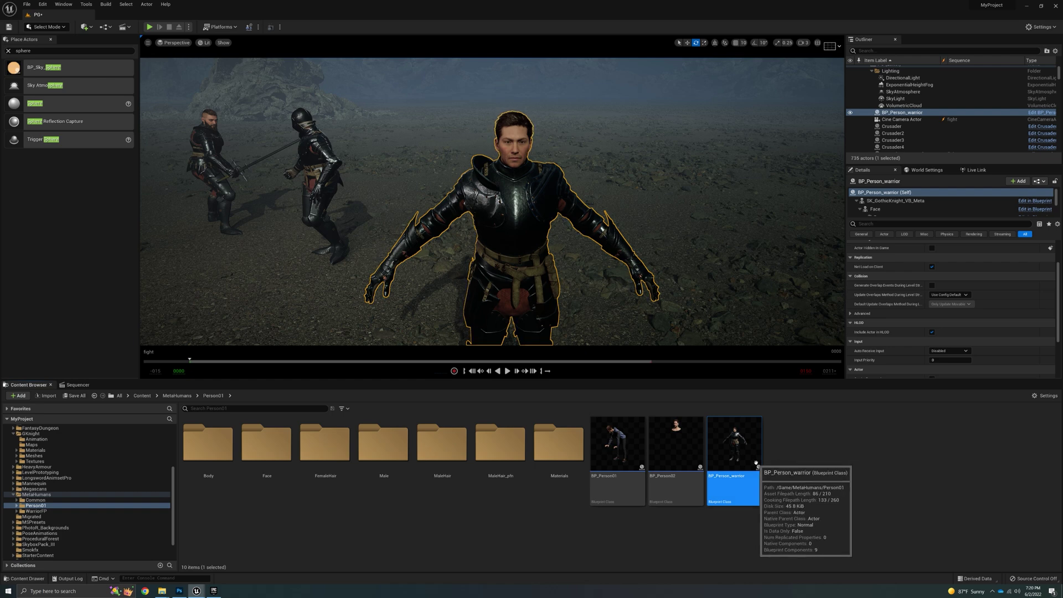
# Step: Duplicate the BP_Person_warrior blueprint and name the copy BP_Person_w_sword
pyautogui.rightClick(720, 443)
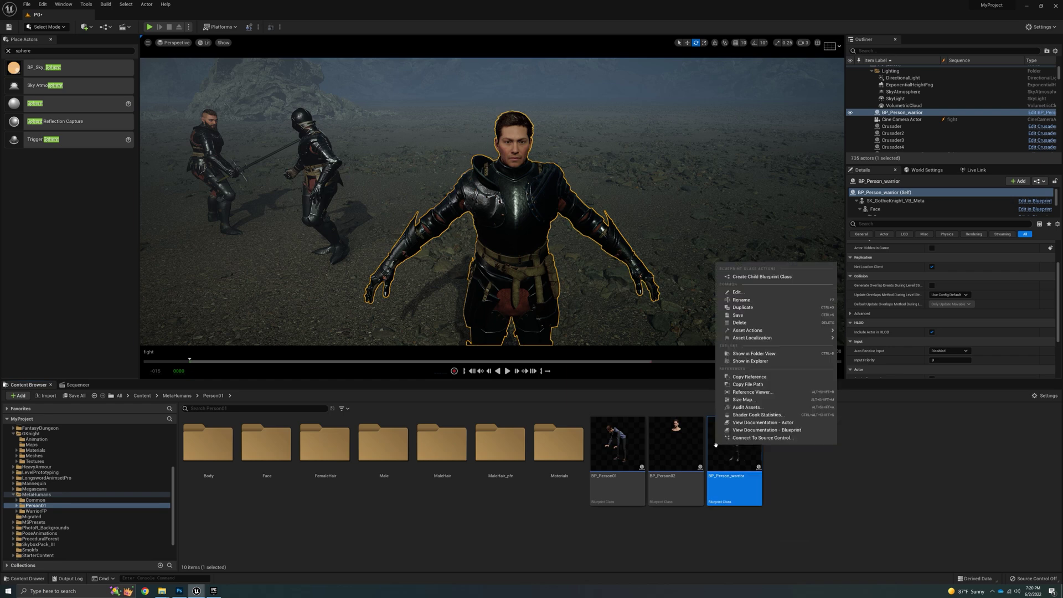
pyautogui.click(725, 308)
pyautogui.press('End')
pyautogui.hotkey('shift', 'Left')
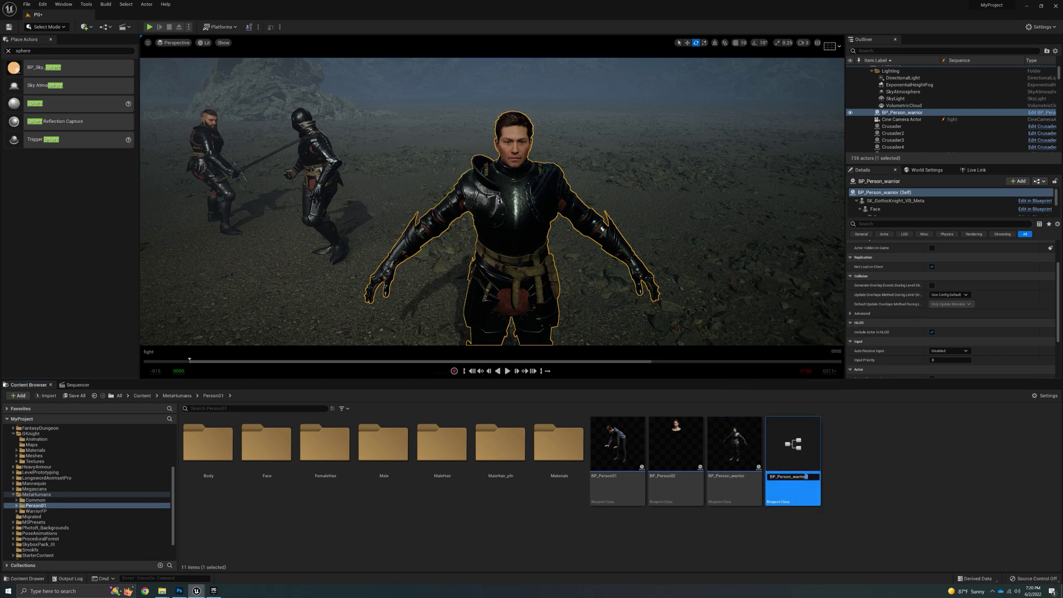
pyautogui.moveTo(806, 477); pyautogui.dragTo(795, 477)
pyautogui.write('_sword')
pyautogui.press('Return')
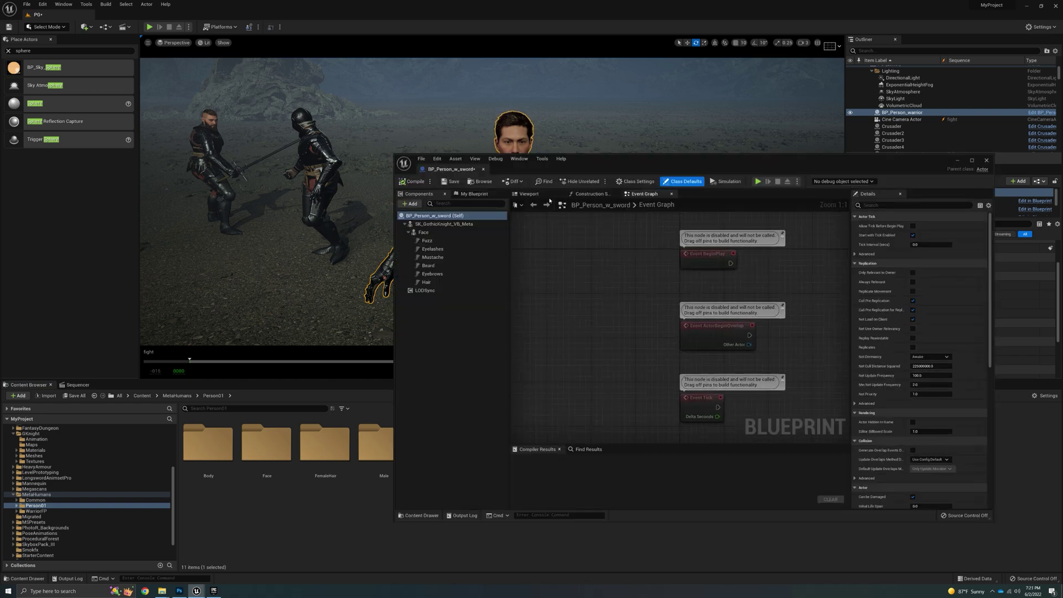
# Step: Show the BP_Person_w_sword blueprint's 3D preview, select its SK_GothicKnight_VB_Meta component and move the editor window off the level's knights
pyautogui.click(545, 194)
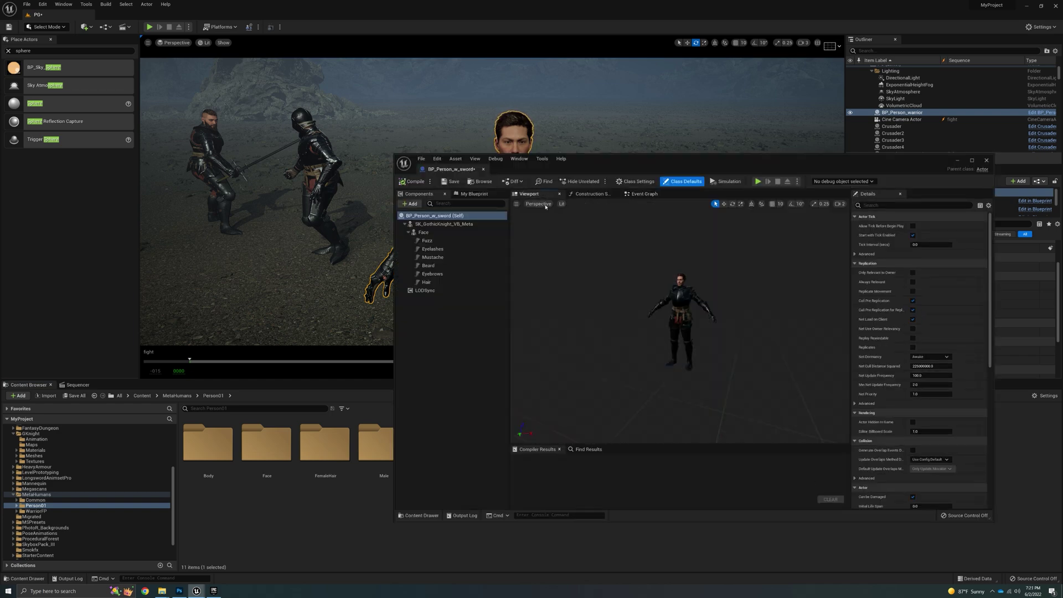
pyautogui.click(465, 224)
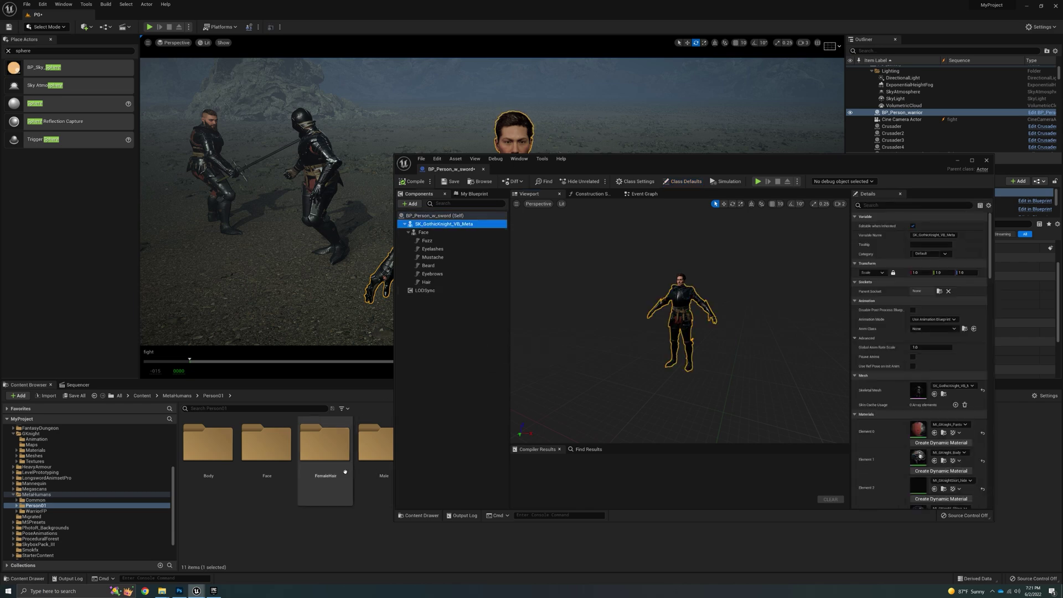
pyautogui.moveTo(665, 160); pyautogui.dragTo(827, 210)
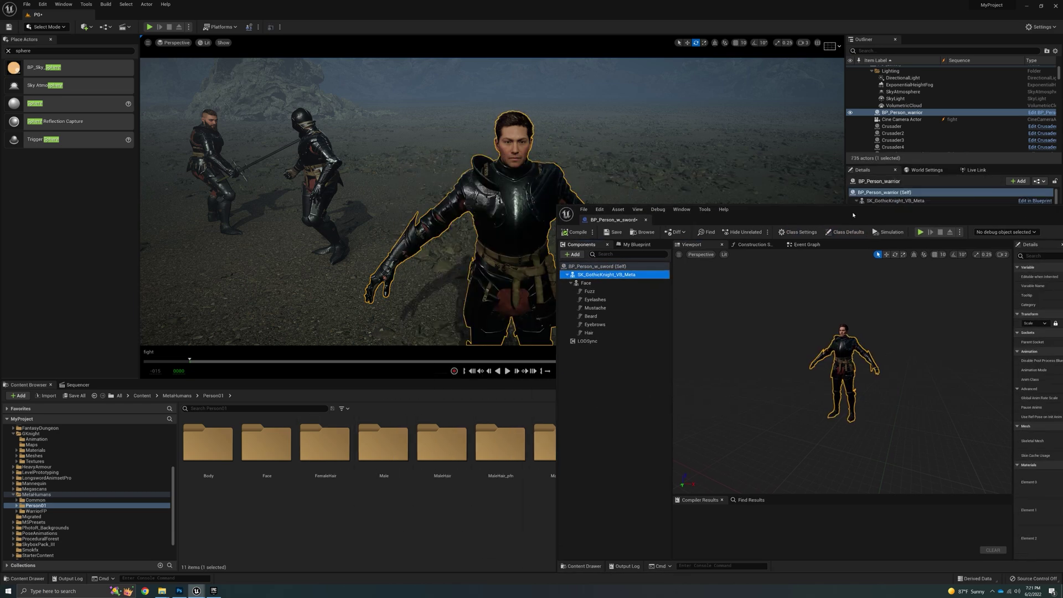
# Step: Select the SM_WP_GothicKnight_Sword component of the Crusader_W_Sword actor and locate its static mesh among the project assets
pyautogui.click(269, 154)
pyautogui.moveTo(730, 210); pyautogui.dragTo(360, 210)
pyautogui.scroll(-3, 901, 203)
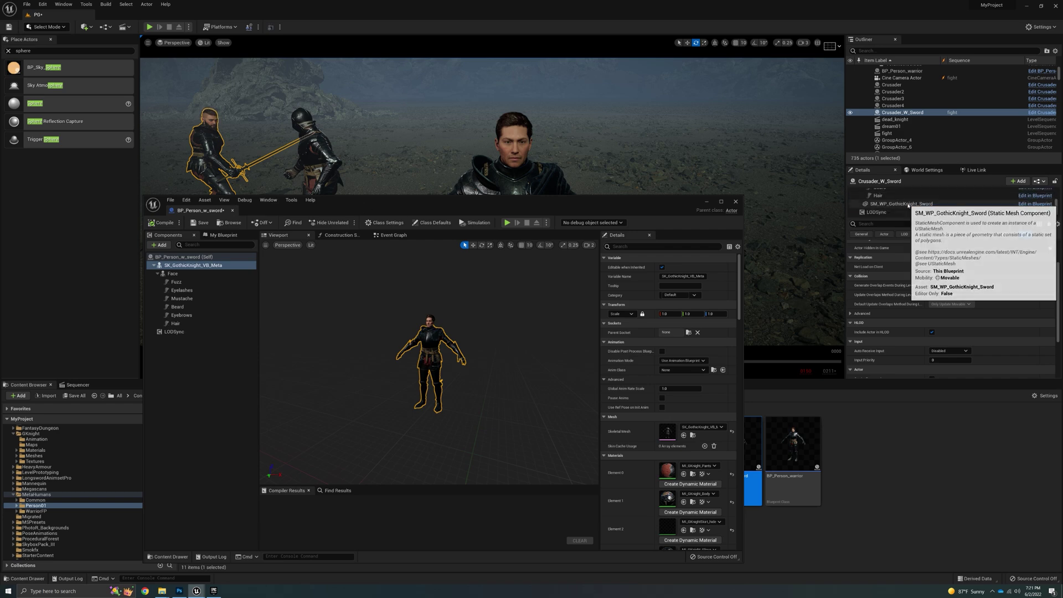
pyautogui.click(901, 204)
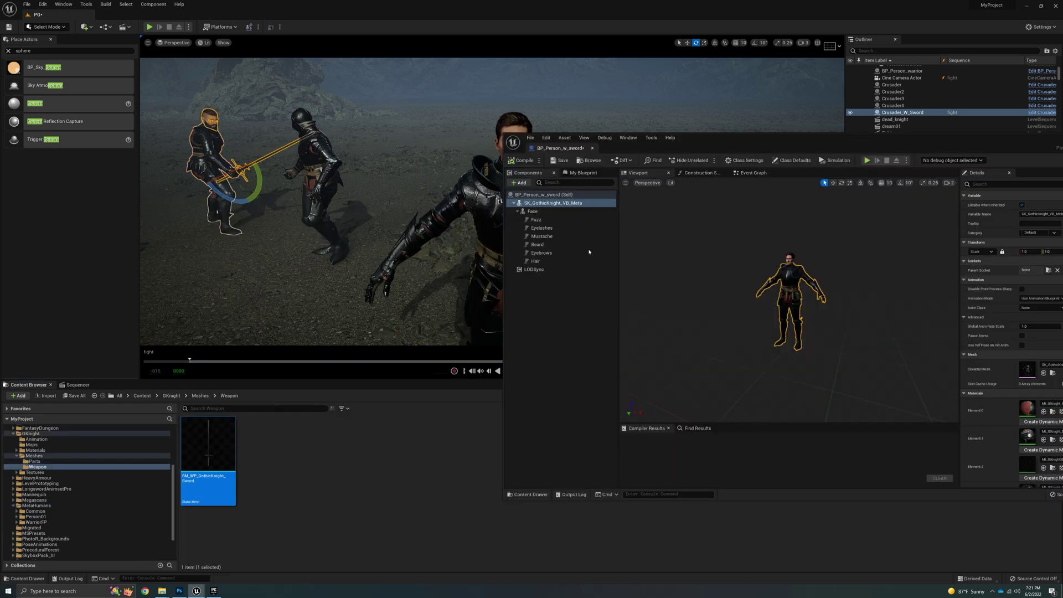
# Step: Add the SM_WP_GothicKnight_Sword static mesh to BP_Person_w_sword as a child component of SK_GothicKnight_VB_Meta
pyautogui.moveTo(729, 143); pyautogui.dragTo(506, 122)
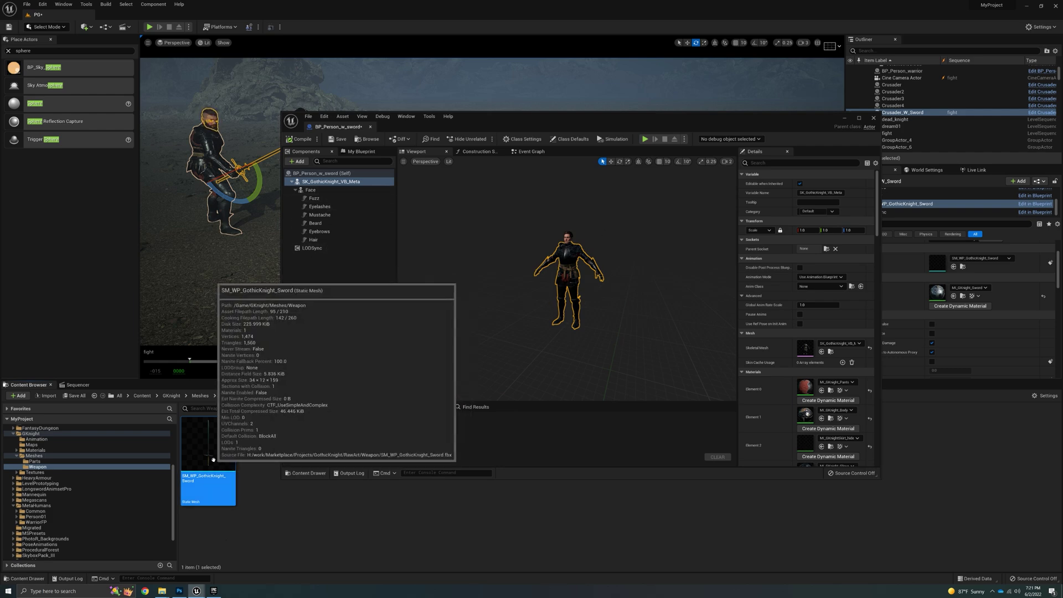
pyautogui.moveTo(233, 473); pyautogui.dragTo(372, 303)
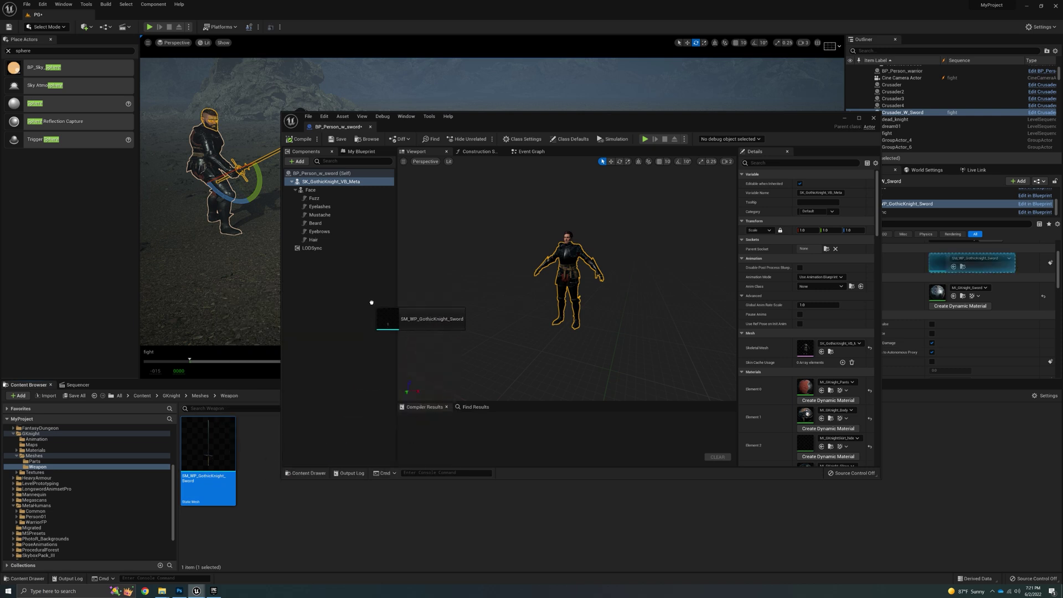
pyautogui.moveTo(372, 302); pyautogui.dragTo(371, 304)
pyautogui.moveTo(371, 304); pyautogui.dragTo(373, 303)
pyautogui.moveTo(373, 303); pyautogui.dragTo(371, 304)
pyautogui.moveTo(372, 304); pyautogui.dragTo(350, 185)
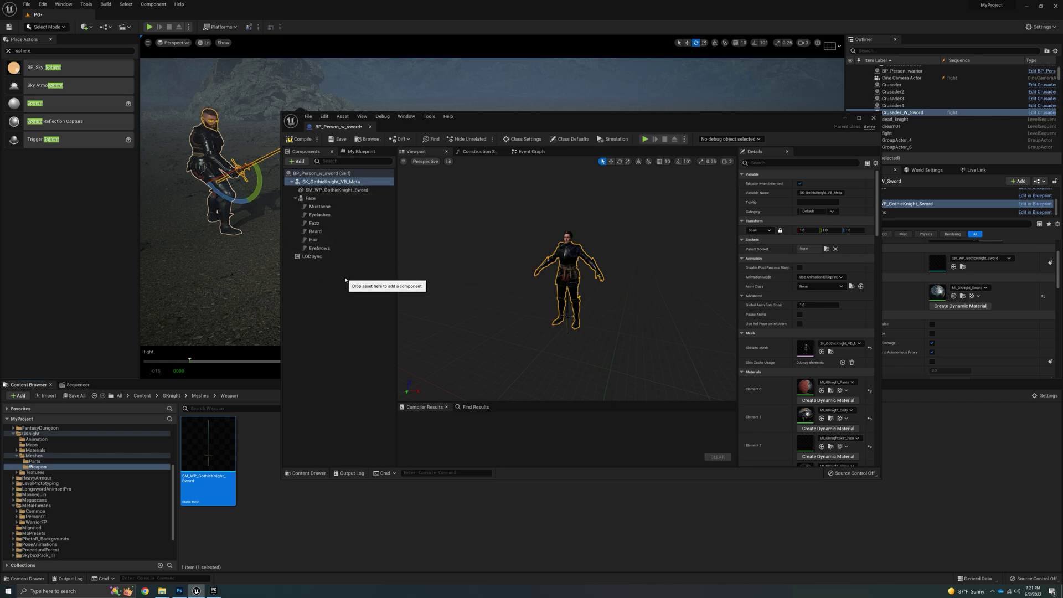
pyautogui.click(245, 301)
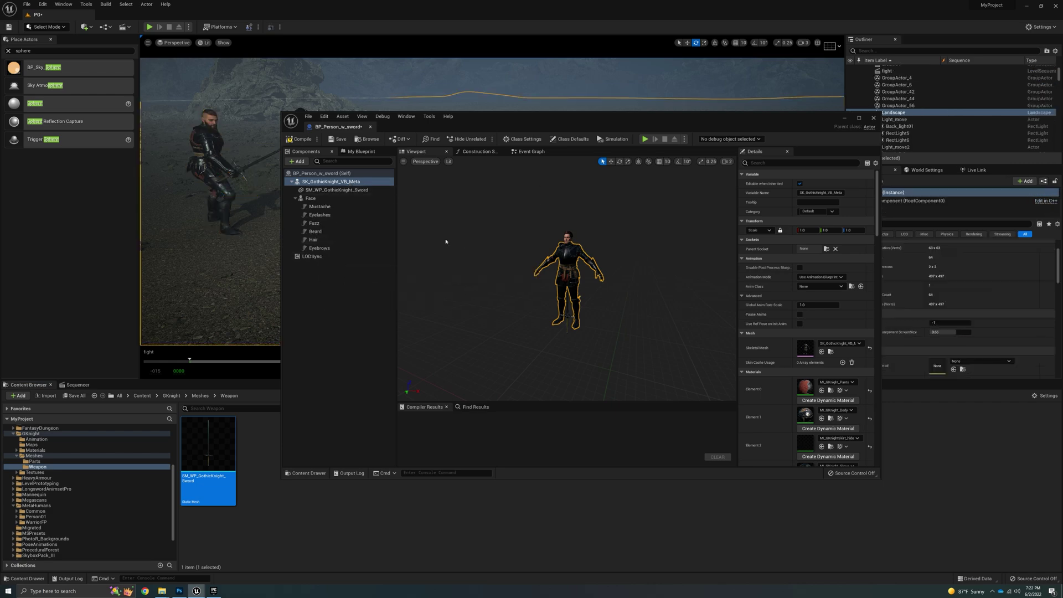
pyautogui.press('Escape')
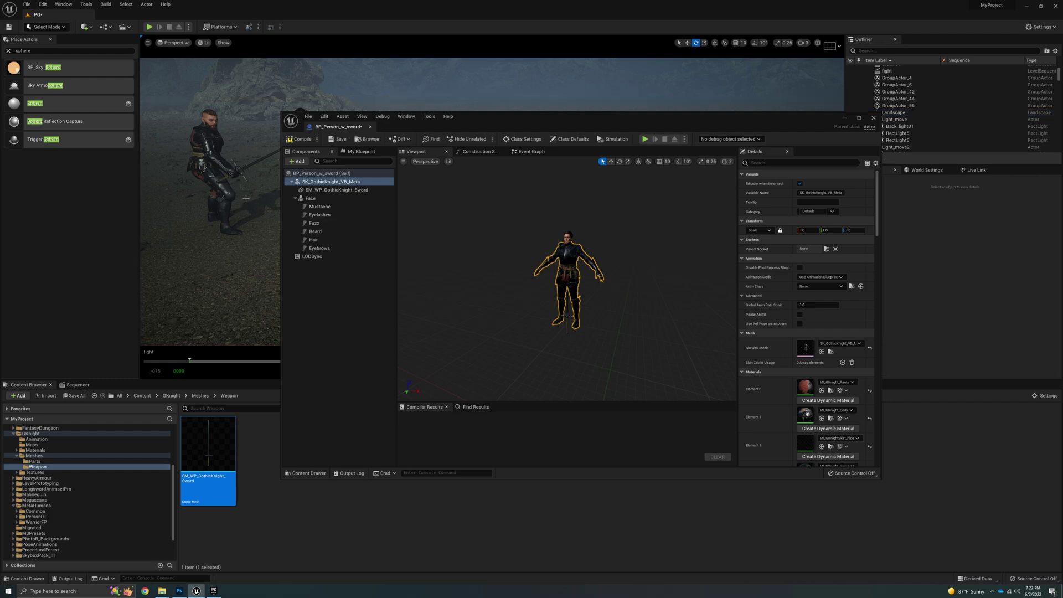
# Step: Set the sword component's parent socket to the hand_r bone, filtering the socket list by "hand"
pyautogui.click(338, 190)
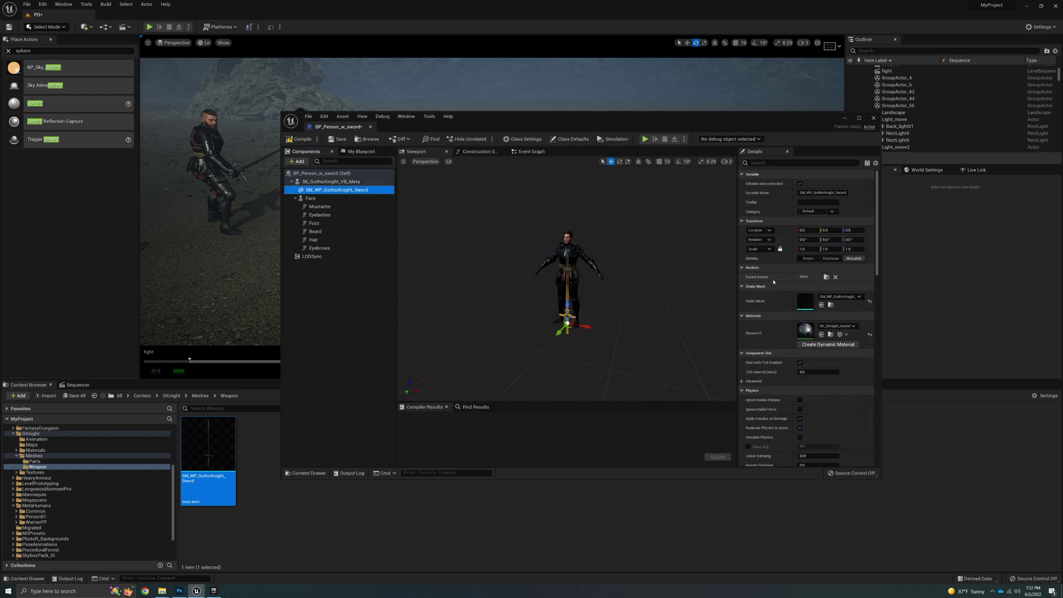
pyautogui.click(825, 277)
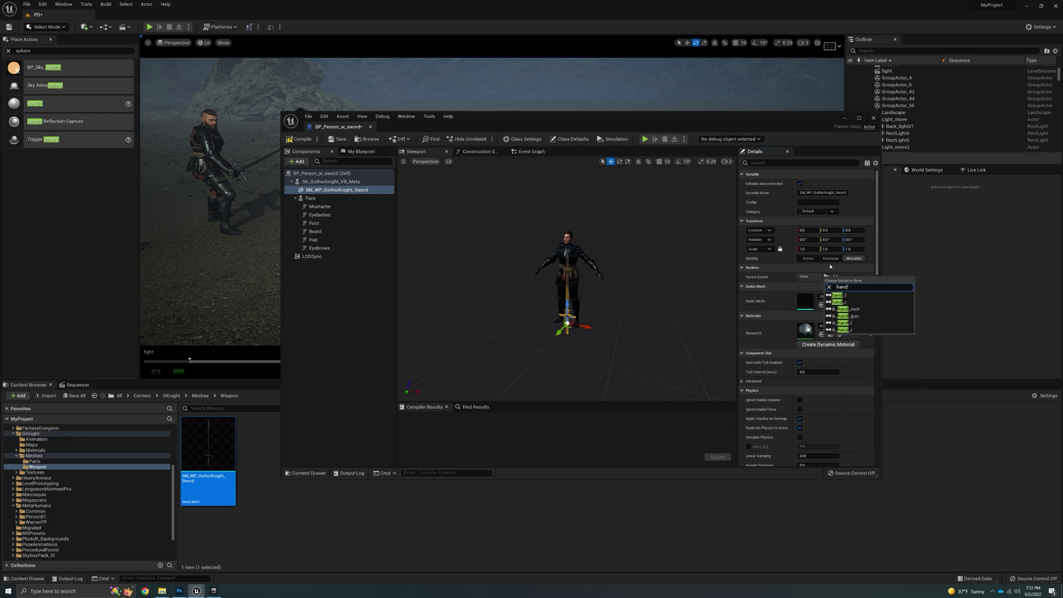
pyautogui.click(840, 302)
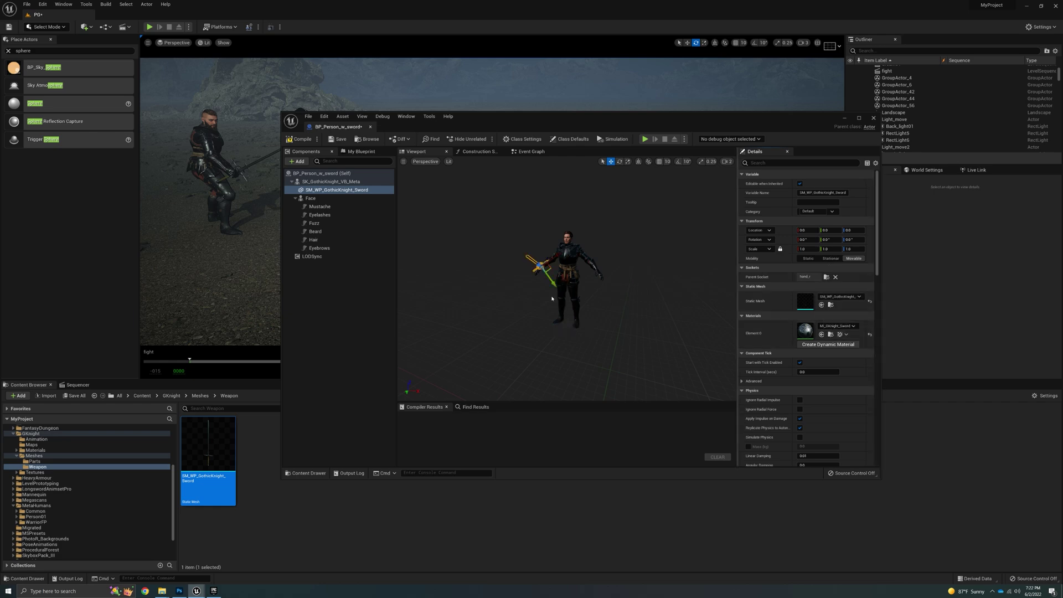
# Step: Move the sword component so that its grip sits in the warrior's right hand
pyautogui.moveTo(567, 279); pyautogui.dragTo(594, 293, button='right')
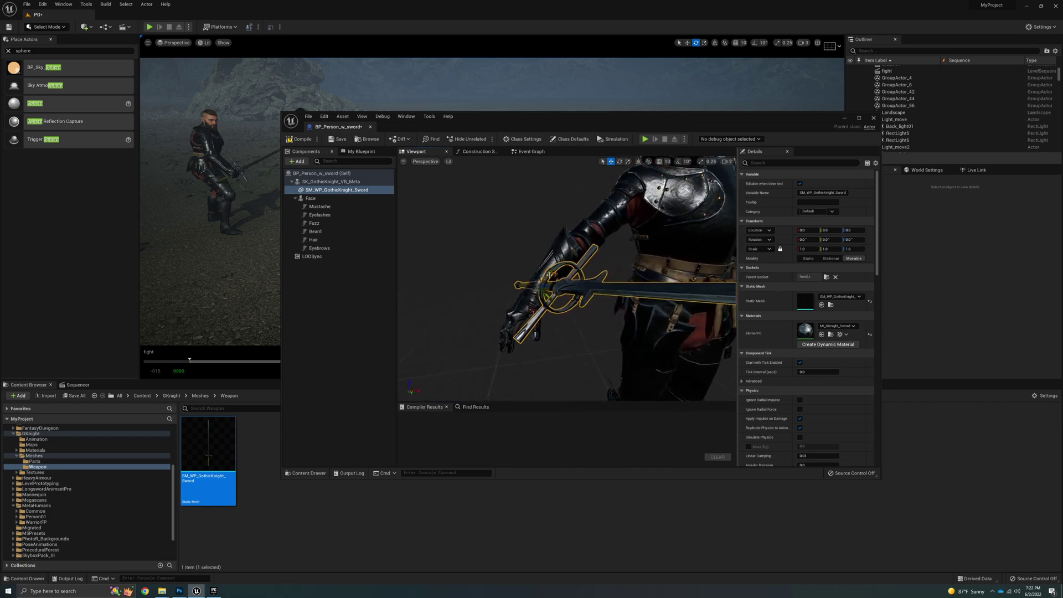
pyautogui.moveTo(549, 278); pyautogui.dragTo(540, 323)
pyautogui.moveTo(541, 321); pyautogui.dragTo(521, 307, button='right')
pyautogui.moveTo(516, 296); pyautogui.dragTo(541, 279)
pyautogui.moveTo(593, 289); pyautogui.dragTo(596, 291, button='right')
pyautogui.moveTo(645, 268); pyautogui.dragTo(600, 261)
# Step: Fine-tune the sword component's rotation in the right hand and check its fit on the whole figure
pyautogui.press('e')
pyautogui.press('w')
pyautogui.press('e')
pyautogui.press('w')
pyautogui.moveTo(608, 261)
pyautogui.mouseDown(button='right')
pyautogui.moveTo(602, 266)
pyautogui.moveTo(609, 260)
pyautogui.mouseUp(button='right')
pyautogui.press('e')
pyautogui.moveTo(544, 259); pyautogui.dragTo(547, 265)
pyautogui.moveTo(548, 265); pyautogui.dragTo(551, 267, button='right')
pyautogui.moveTo(520, 273); pyautogui.dragTo(519, 272, button='right')
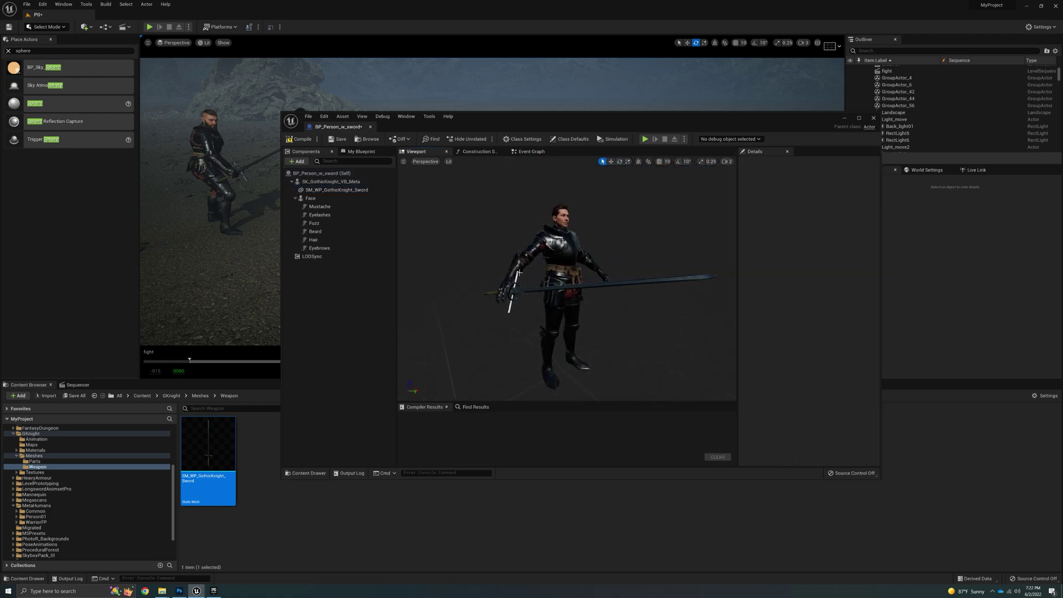
# Step: Close the blueprint editor and browse from the level's BP_Person_warrior actor to its asset in the Person01 folder
pyautogui.click(875, 119)
pyautogui.moveTo(636, 188); pyautogui.dragTo(637, 211, button='right')
pyautogui.click(499, 221)
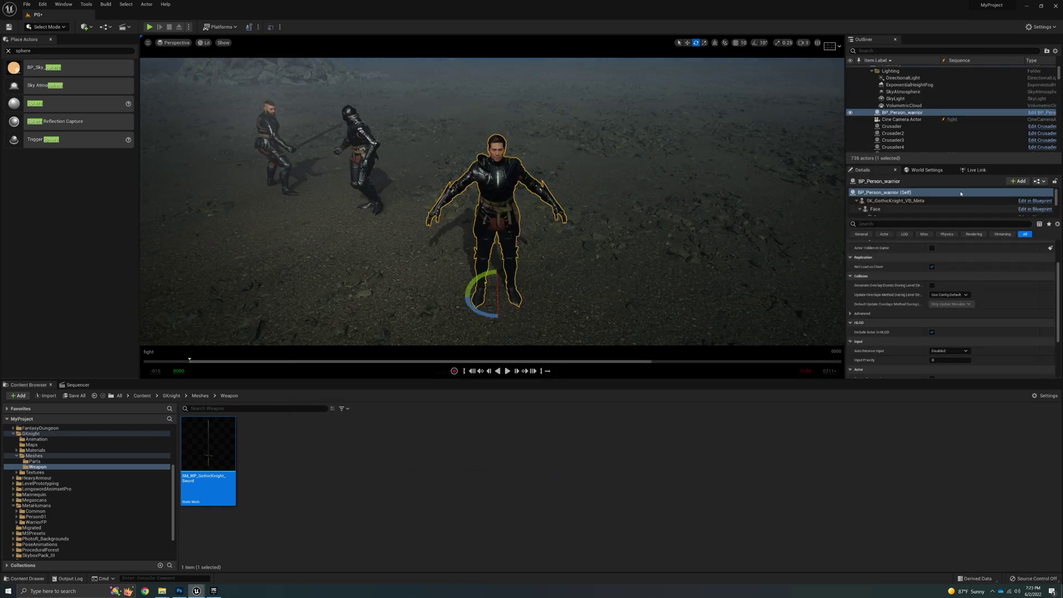
pyautogui.rightClick(913, 112)
pyautogui.rightClick(906, 114)
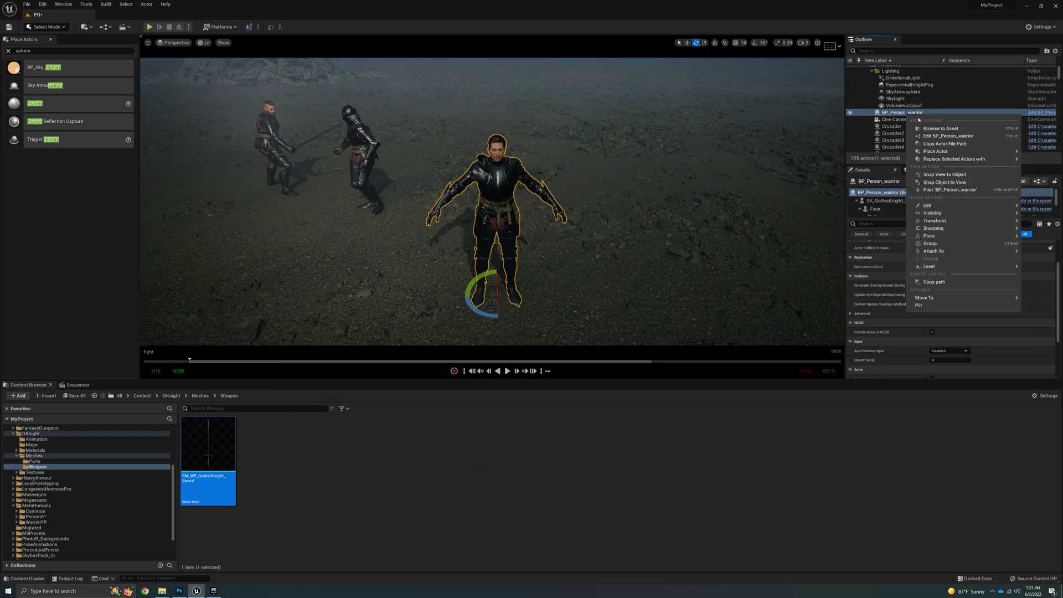
pyautogui.click(919, 132)
pyautogui.click(674, 522)
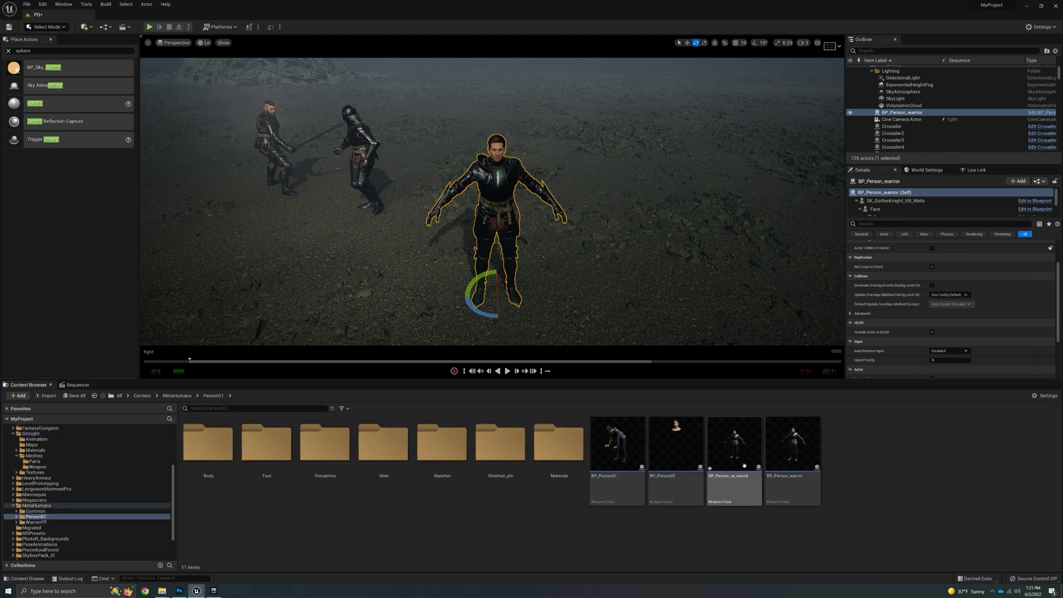
# Step: Place the BP_Person_w_sword blueprint in the level next to BP_Person_warrior, frame it and clear the selection
pyautogui.moveTo(742, 464); pyautogui.dragTo(566, 324)
pyautogui.press('f')
pyautogui.moveTo(566, 324); pyautogui.dragTo(601, 280, button='right')
pyautogui.press('w')
pyautogui.click(618, 295)
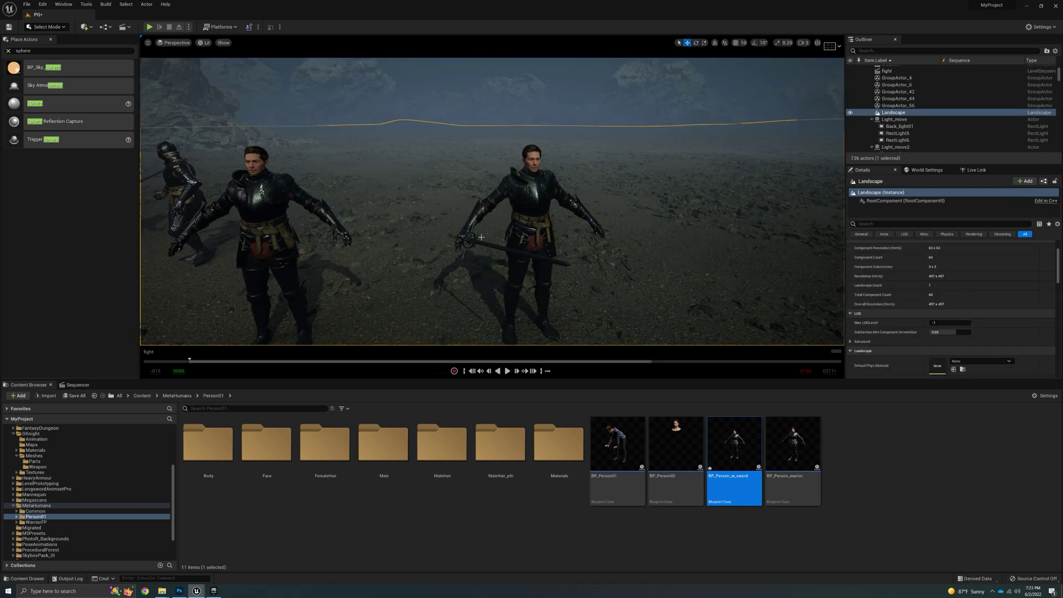
pyautogui.press('Escape')
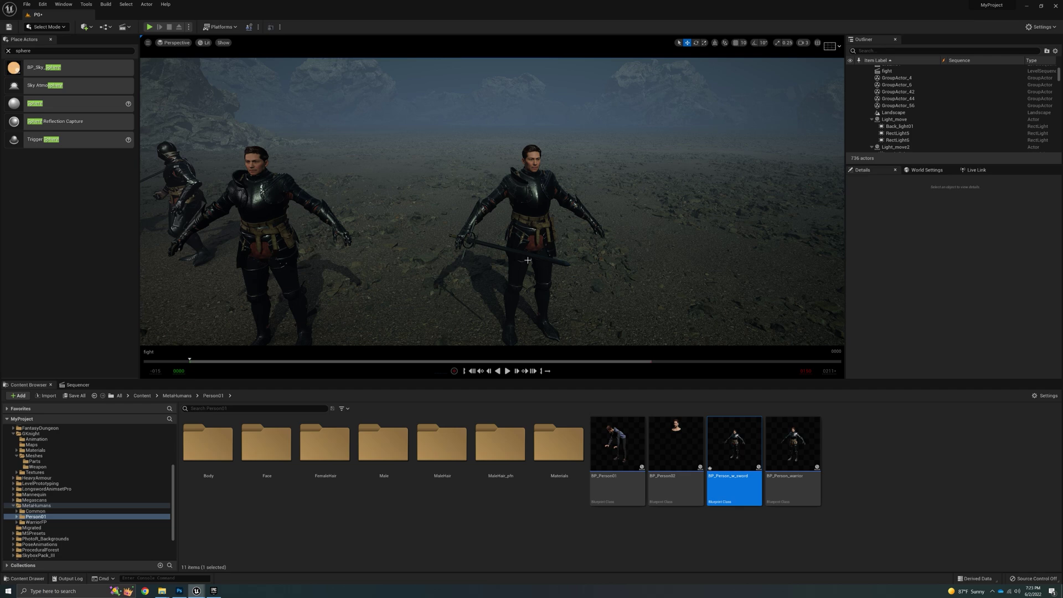
# Step: Locate the SK_GothicKnight_VB_Meta skeletal mesh asset used by the placed BP_Person_w_sword actor and select it in the WarriorFP folder
pyautogui.click(541, 224)
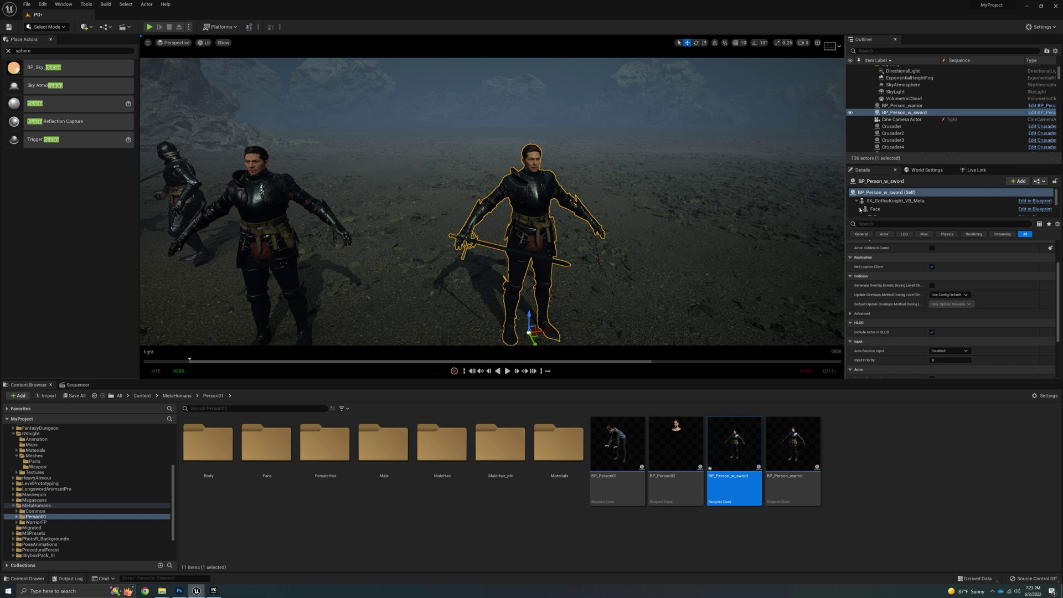
pyautogui.click(897, 201)
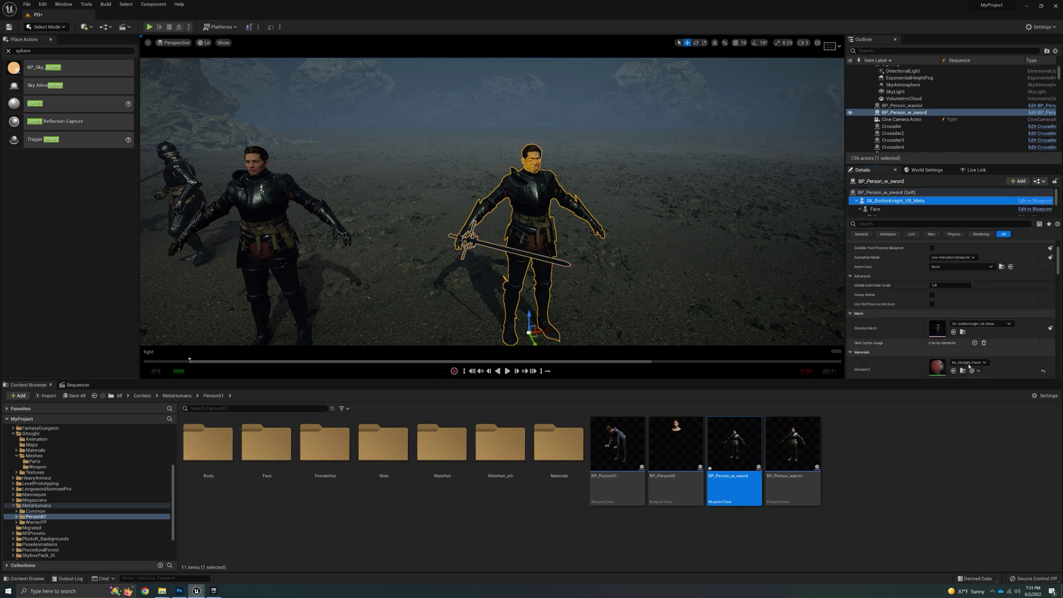
pyautogui.click(963, 331)
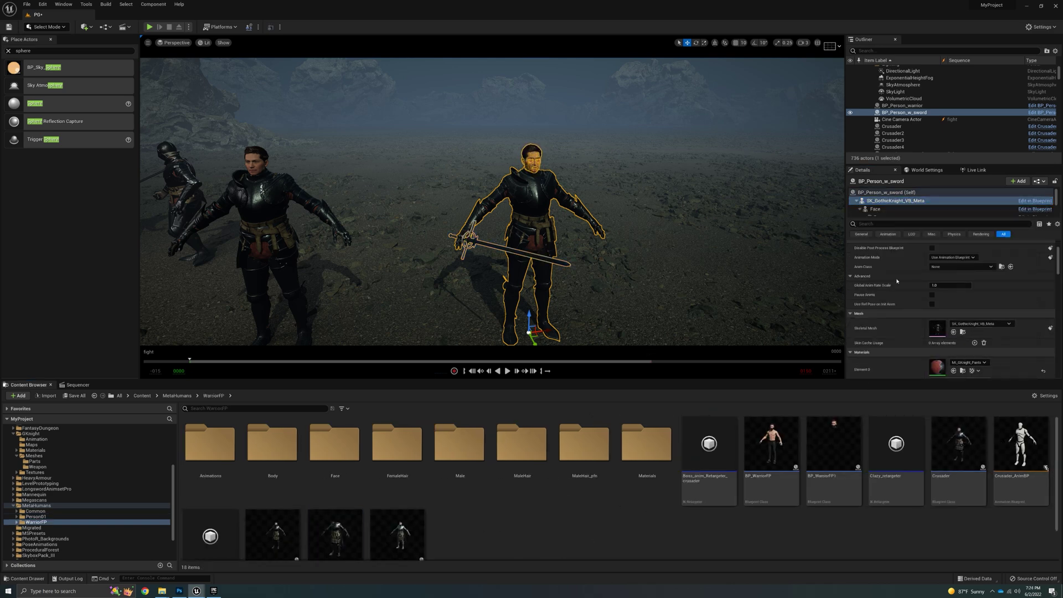
pyautogui.scroll(-2, 523, 481)
pyautogui.click(338, 519)
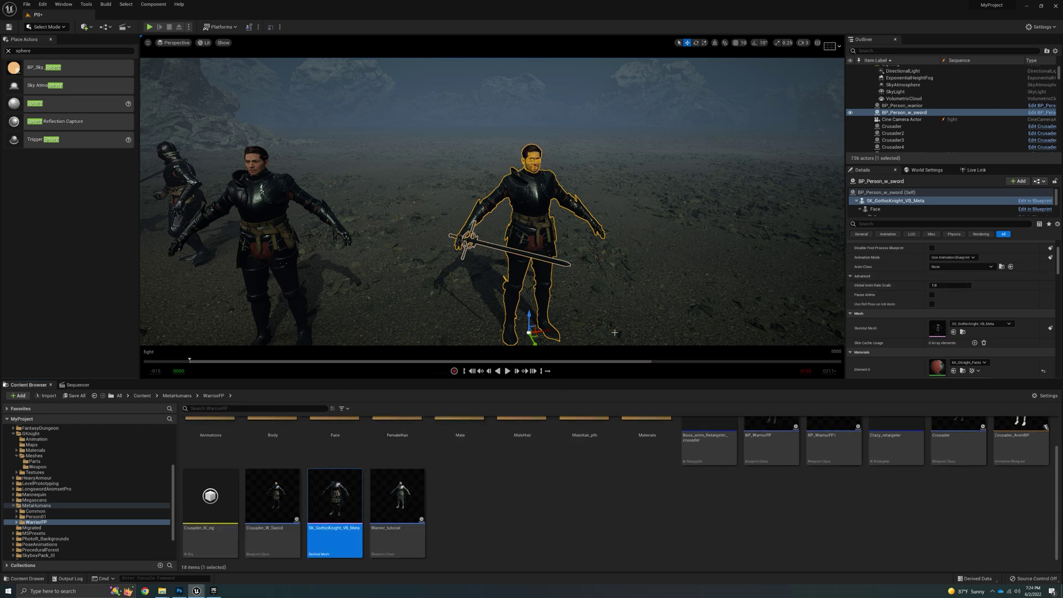
# Step: Assign the BossyEnemy folder's SK_Mannequin_UE4_WithWeapon_Skeleton to the SK_GothicKnight_VB_Meta mesh
pyautogui.rightClick(345, 499)
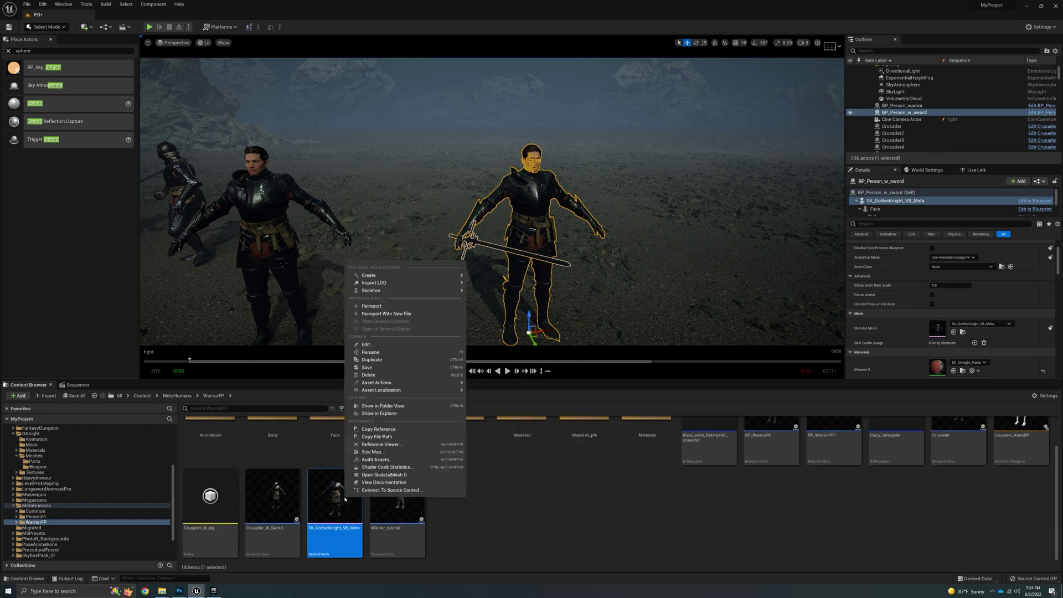
pyautogui.moveTo(398, 291)
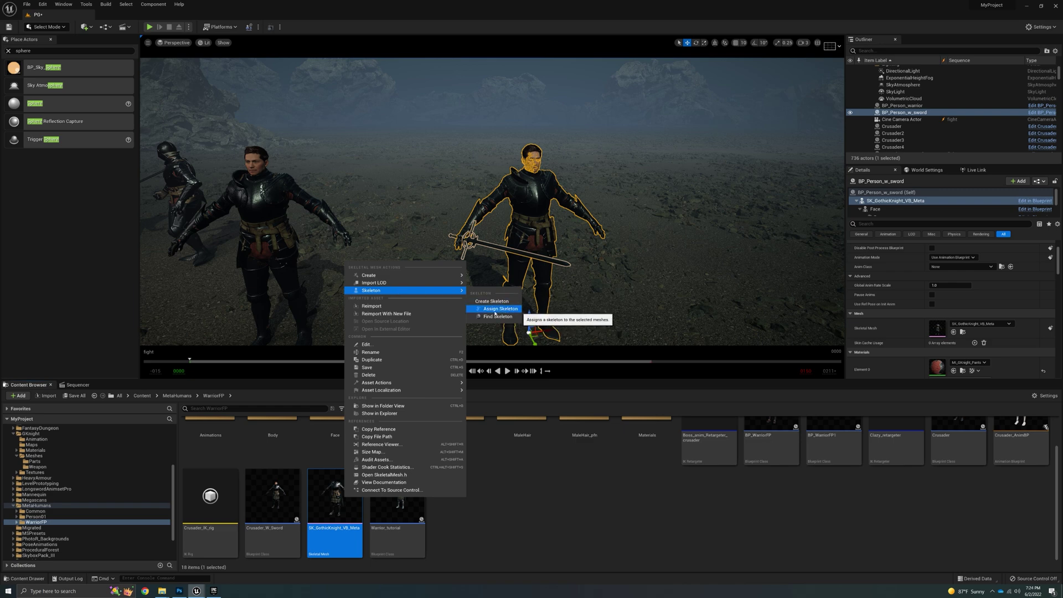
pyautogui.click(495, 309)
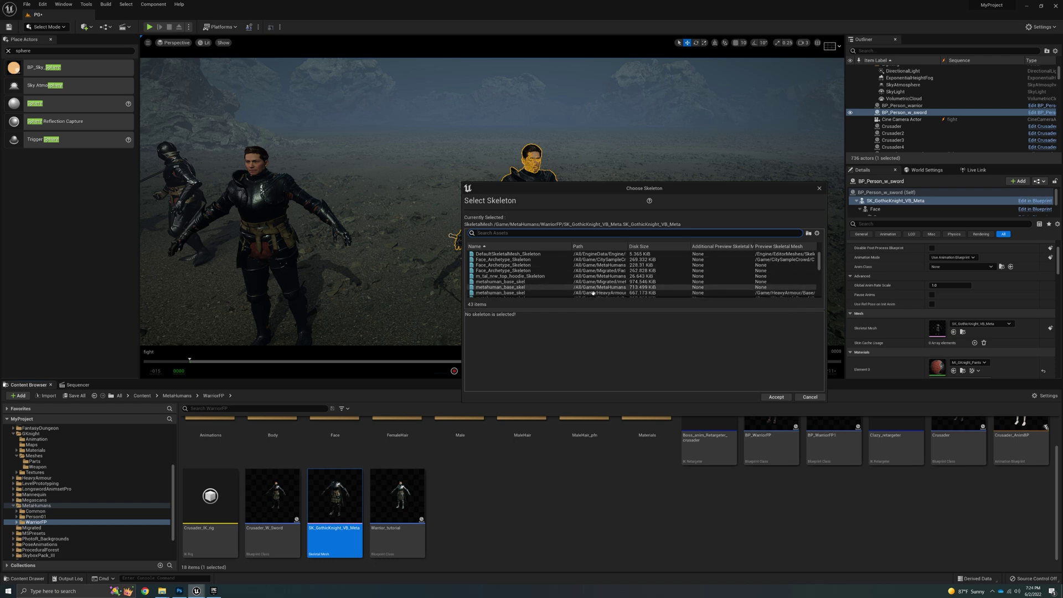
pyautogui.click(578, 297)
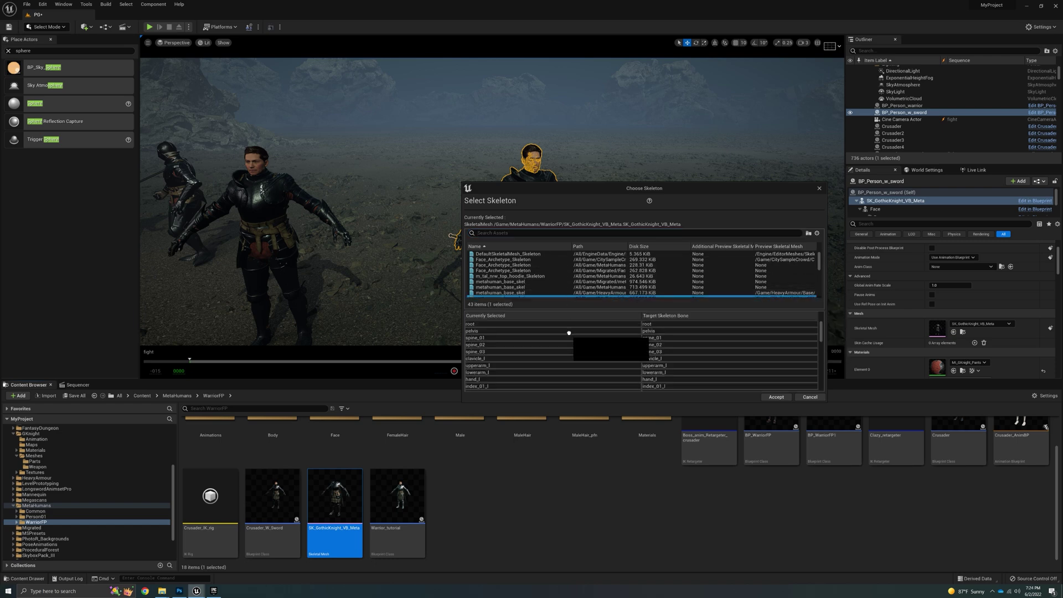
pyautogui.scroll(-3, 620, 275)
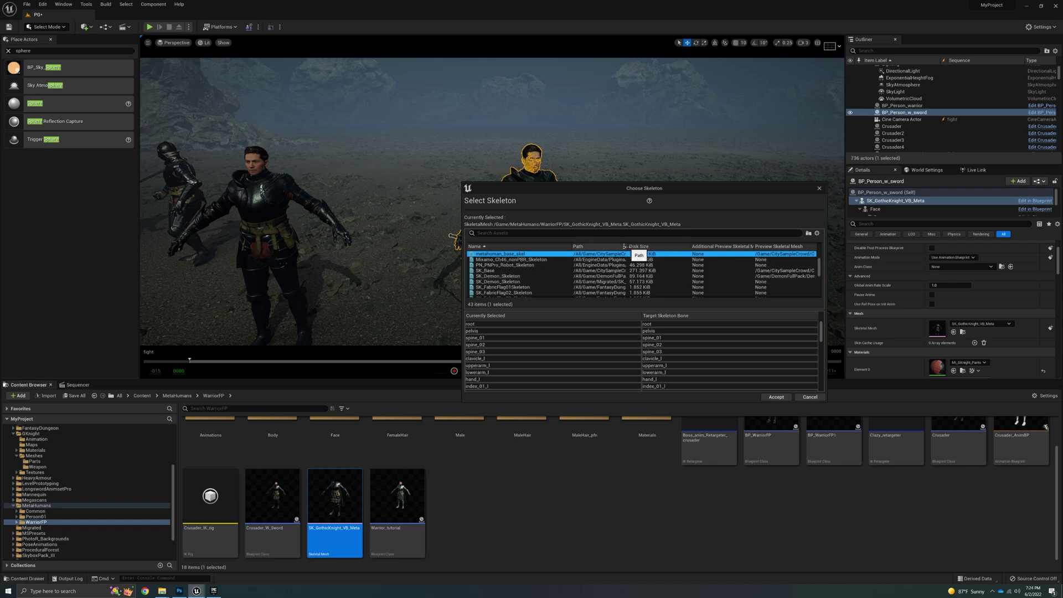
pyautogui.moveTo(627, 247); pyautogui.dragTo(689, 247)
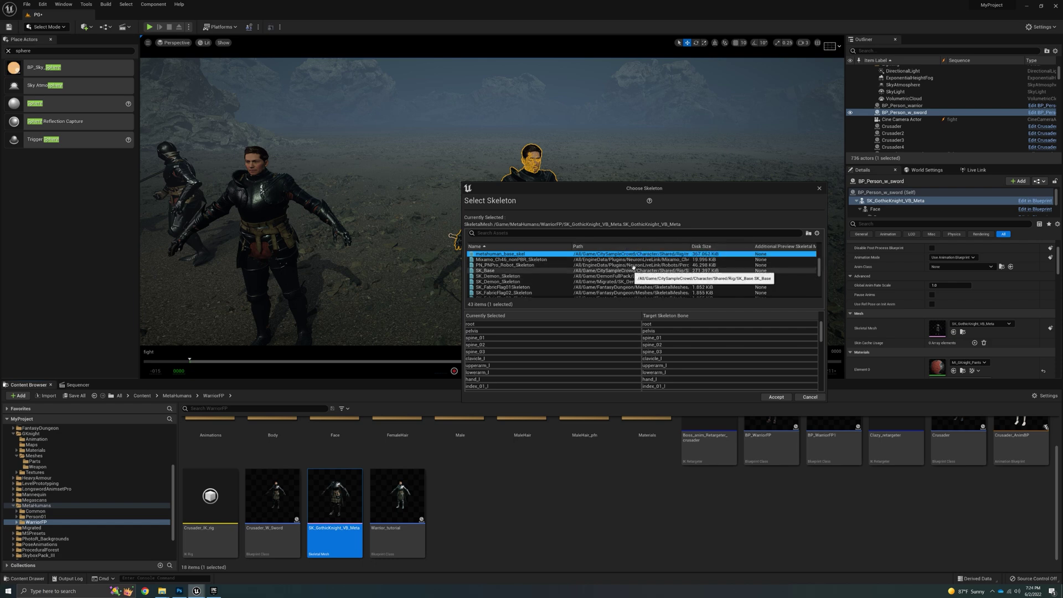
pyautogui.scroll(-2, 664, 263)
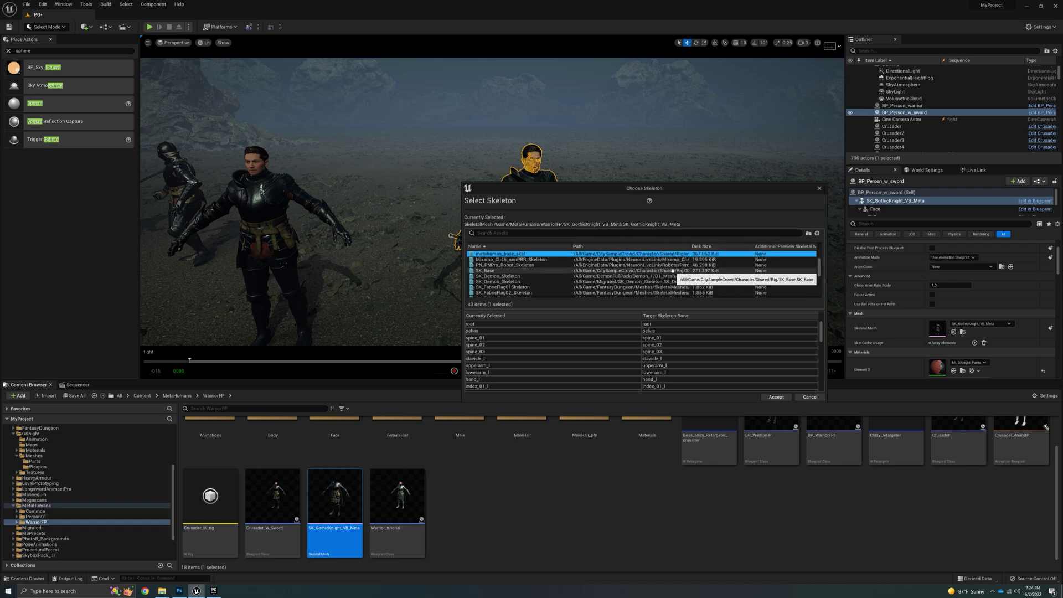
pyautogui.scroll(-5, 673, 270)
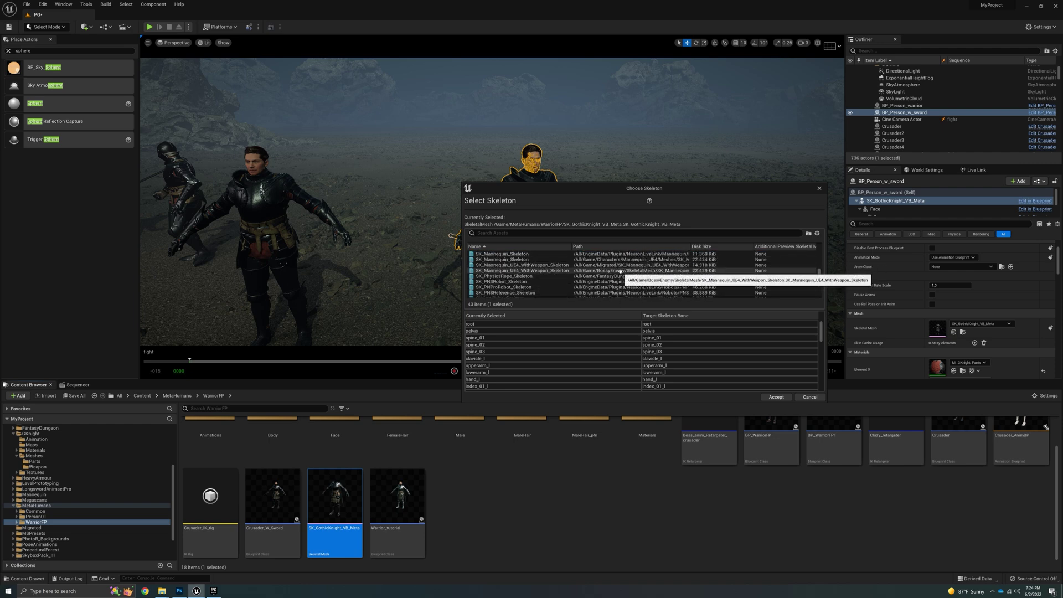
pyautogui.click(620, 270)
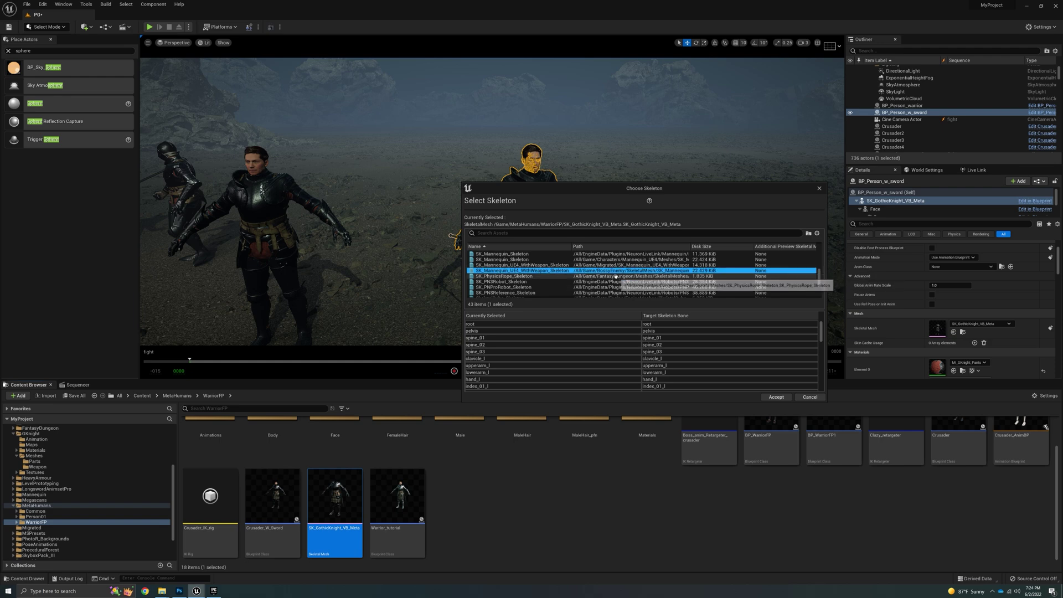
pyautogui.click(775, 397)
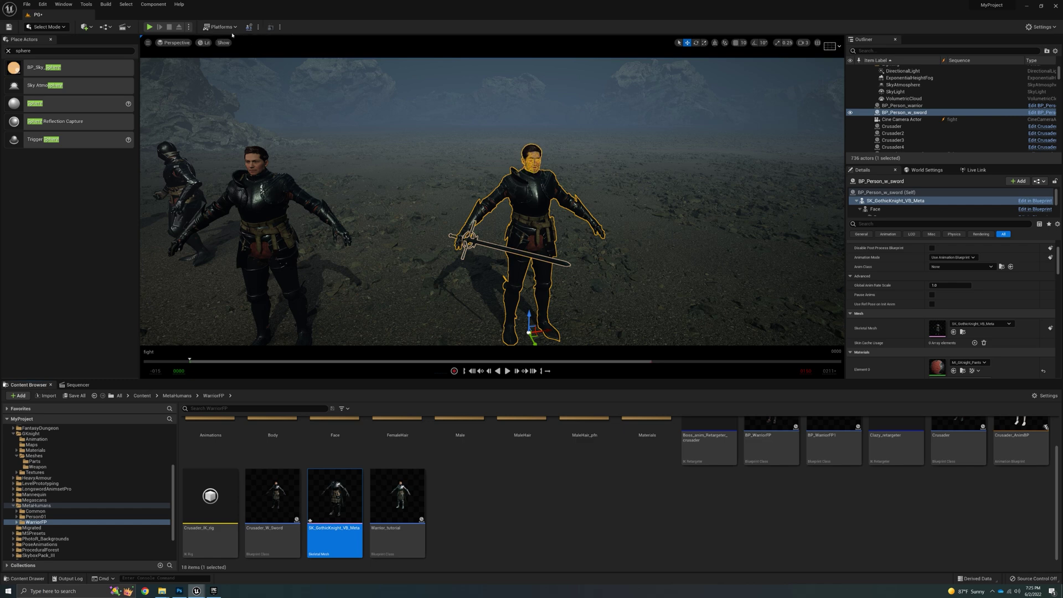
# Step: Add a new level sequence and save it in the Content folder as test_tutorial_Sword
pyautogui.click(125, 26)
pyautogui.click(161, 47)
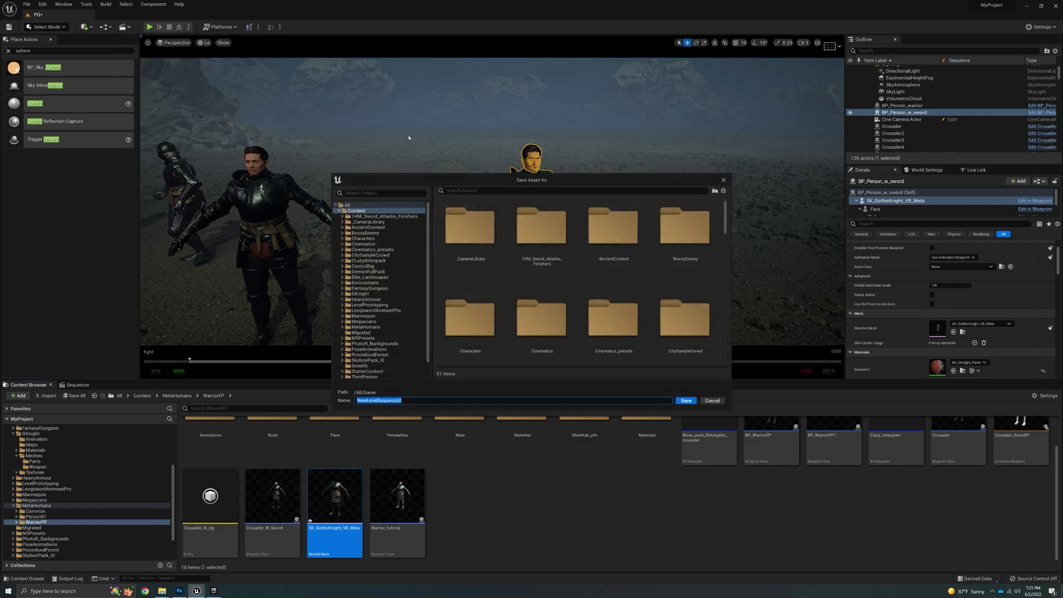
pyautogui.write('te')
pyautogui.write('word')
pyautogui.press('Return')
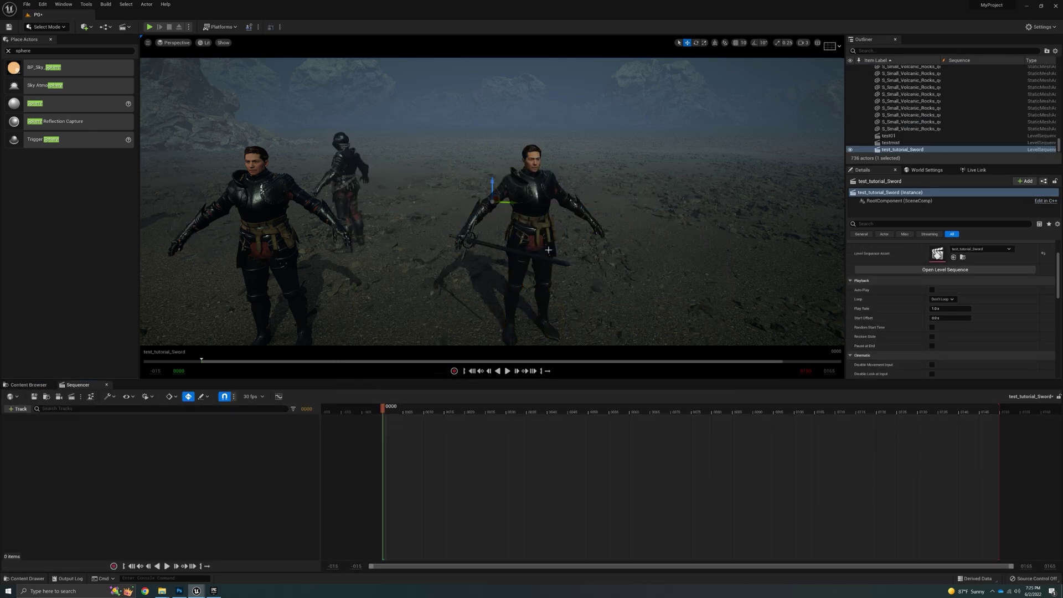
# Step: Add the BP_Person_w_sword actor to the sequence and delete its Face_ControlBoard_CtrlRig track
pyautogui.moveTo(314, 195); pyautogui.dragTo(269, 201, button='right')
pyautogui.moveTo(389, 155); pyautogui.dragTo(446, 157, button='right')
pyautogui.click(502, 184)
pyautogui.moveTo(891, 113); pyautogui.dragTo(182, 431)
pyautogui.click(137, 465)
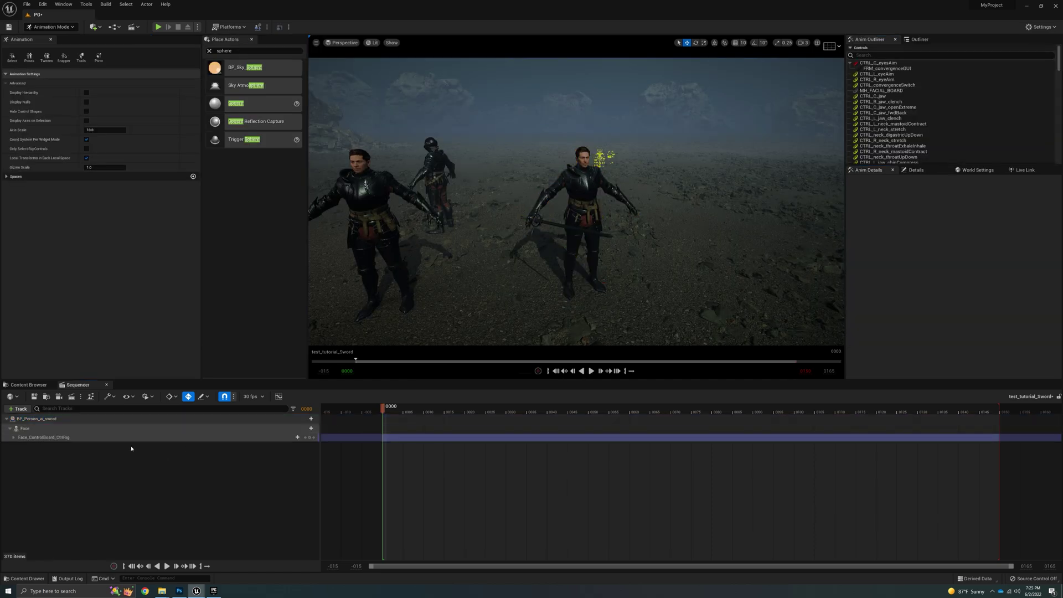
pyautogui.click(133, 437)
pyautogui.press('Delete')
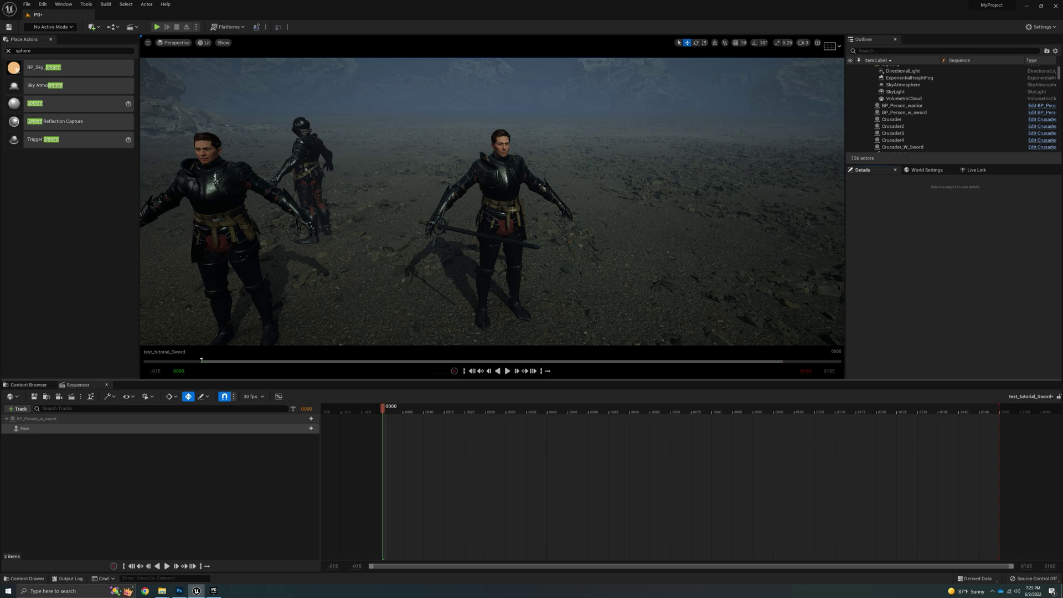
# Step: Save the sequence, close Sequencer and reopen test_tutorial_Sword for editing
pyautogui.click(507, 287)
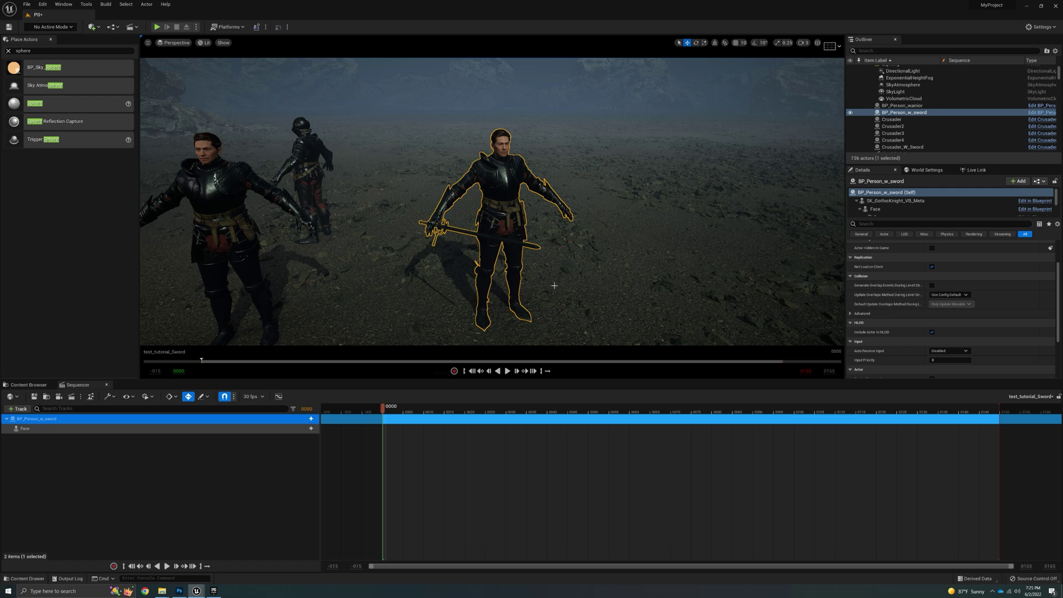
pyautogui.click(564, 281)
pyautogui.click(511, 218)
pyautogui.click(34, 397)
pyautogui.click(106, 384)
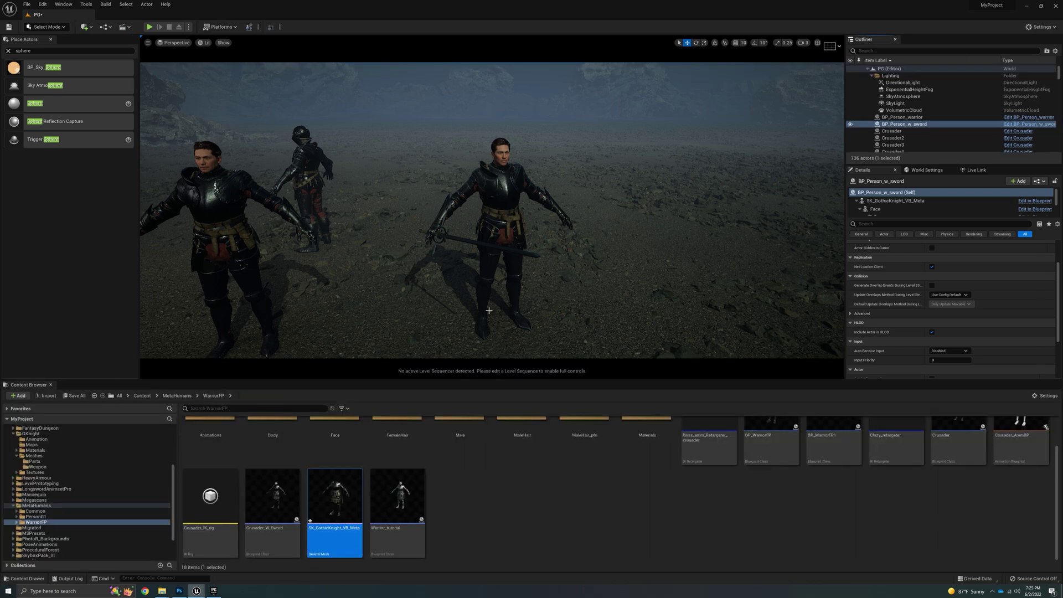
pyautogui.click(129, 27)
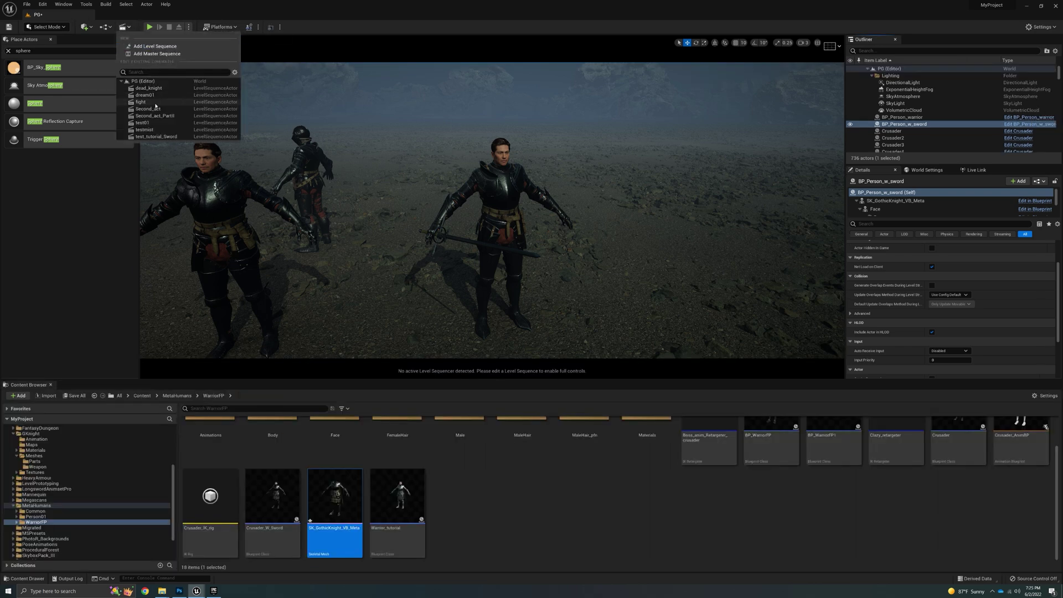
pyautogui.click(160, 136)
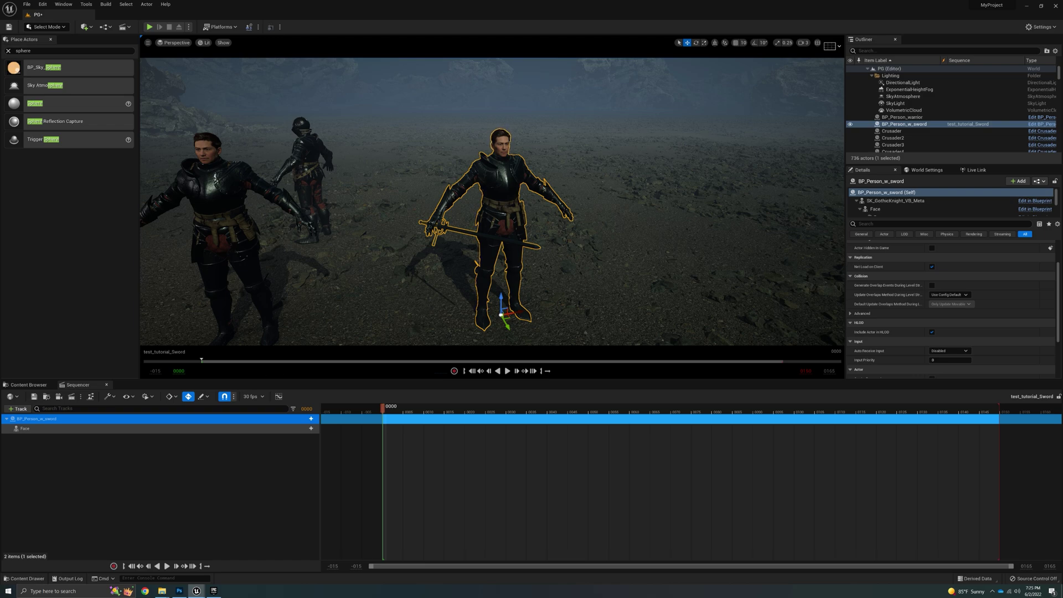
# Step: Add the SK_GothicKnight_VB_Meta component as a track under BP_Person_w_sword in the sequence
pyautogui.press('w')
pyautogui.moveTo(498, 205)
pyautogui.mouseDown(button='right')
pyautogui.moveTo(501, 249)
pyautogui.moveTo(526, 263)
pyautogui.moveTo(512, 183)
pyautogui.moveTo(506, 206)
pyautogui.moveTo(523, 227)
pyautogui.moveTo(486, 202)
pyautogui.mouseUp(button='right')
pyautogui.press('s')
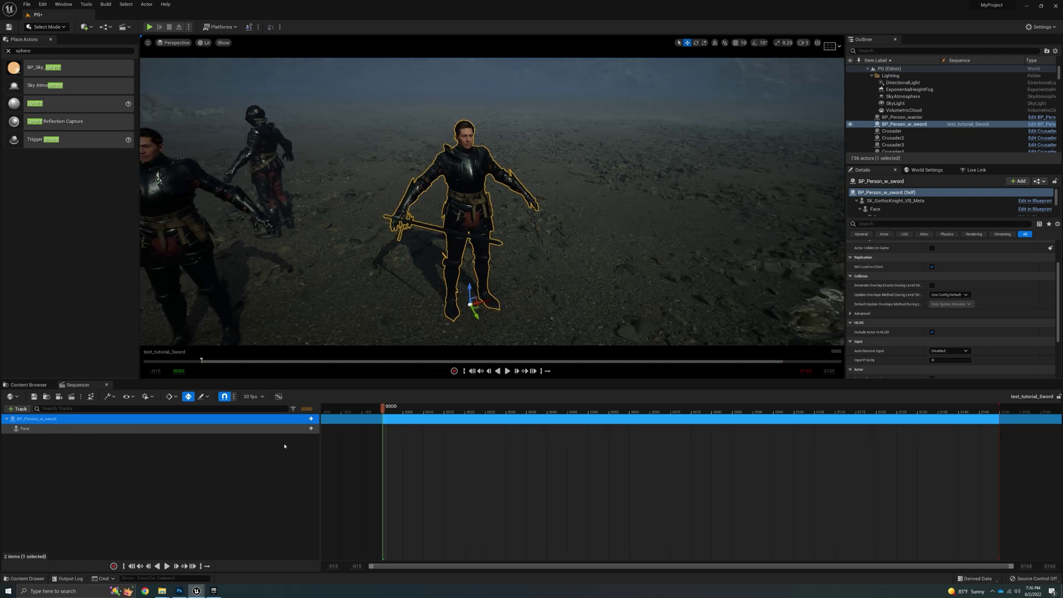
pyautogui.moveTo(475, 243); pyautogui.dragTo(475, 242, button='right')
pyautogui.click(307, 419)
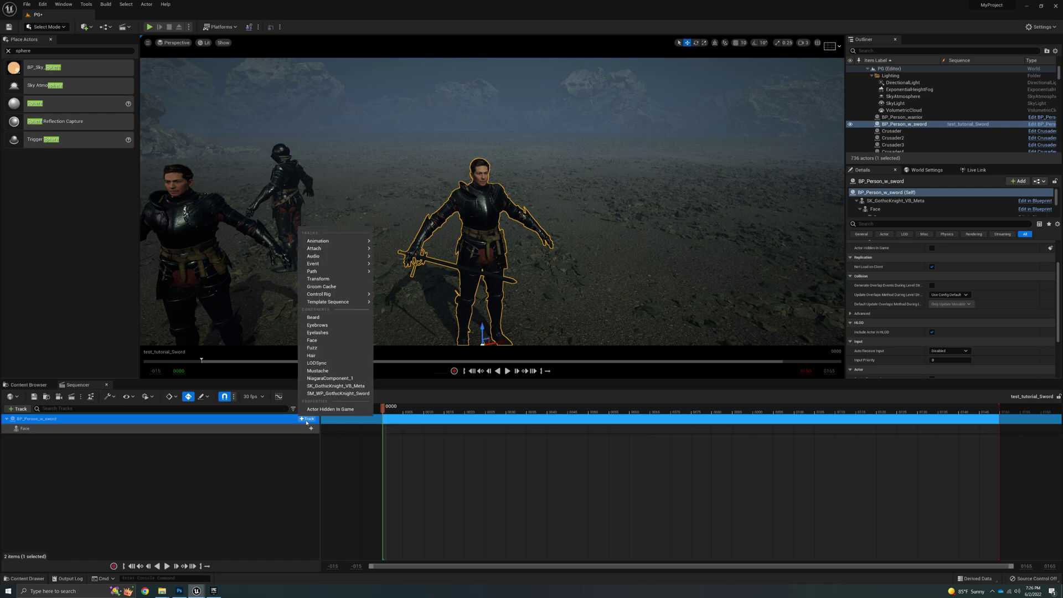
pyautogui.click(347, 386)
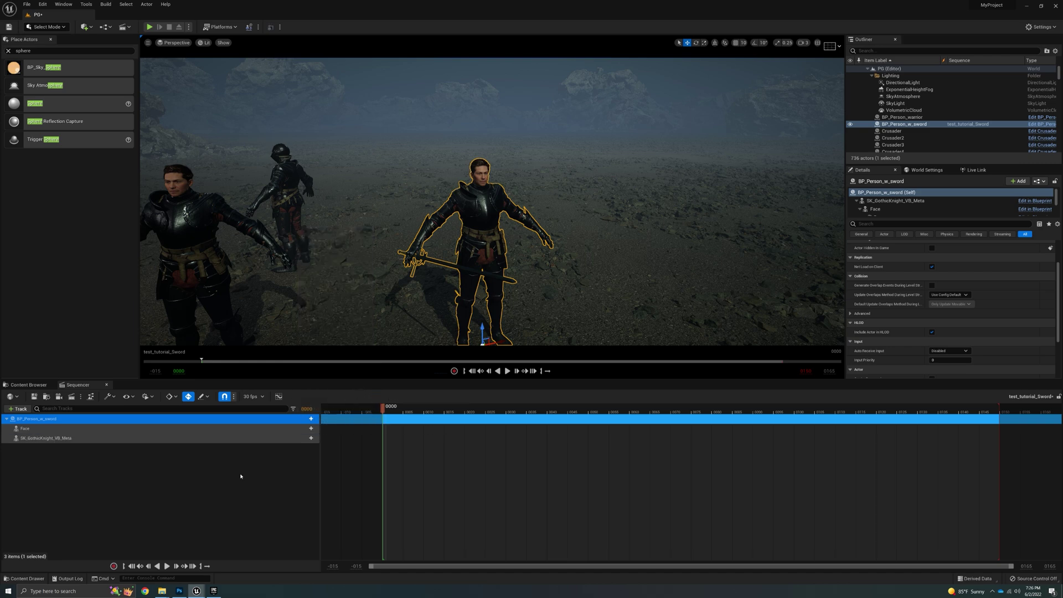
# Step: Add the Boss_Attack_HandAndSwordSwing_RM animation to the SK_GothicKnight_VB_Meta track and check the knight's pose at its start
pyautogui.click(310, 438)
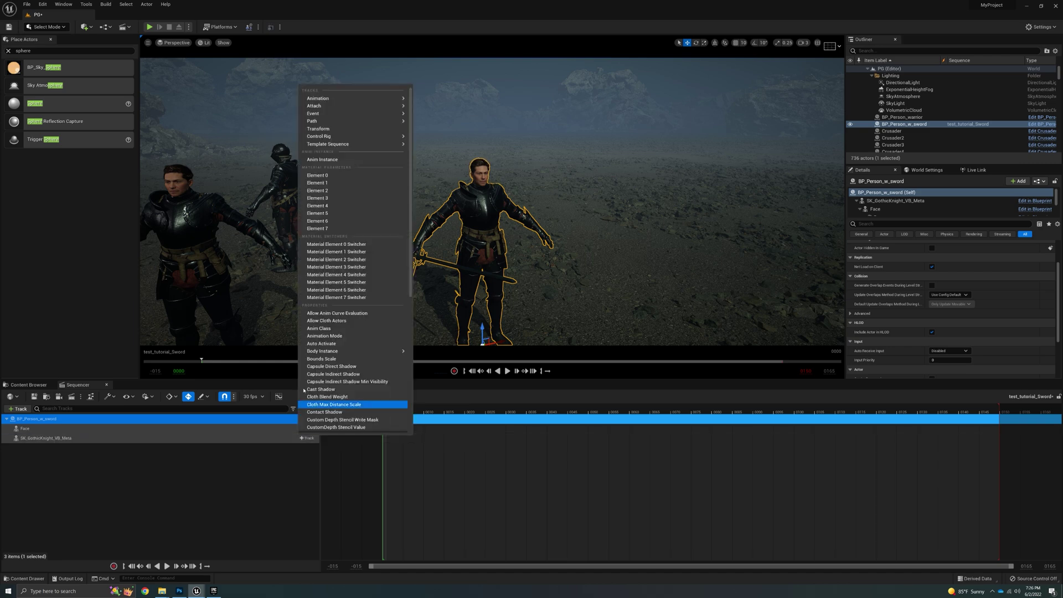
pyautogui.moveTo(385, 106)
pyautogui.moveTo(354, 98)
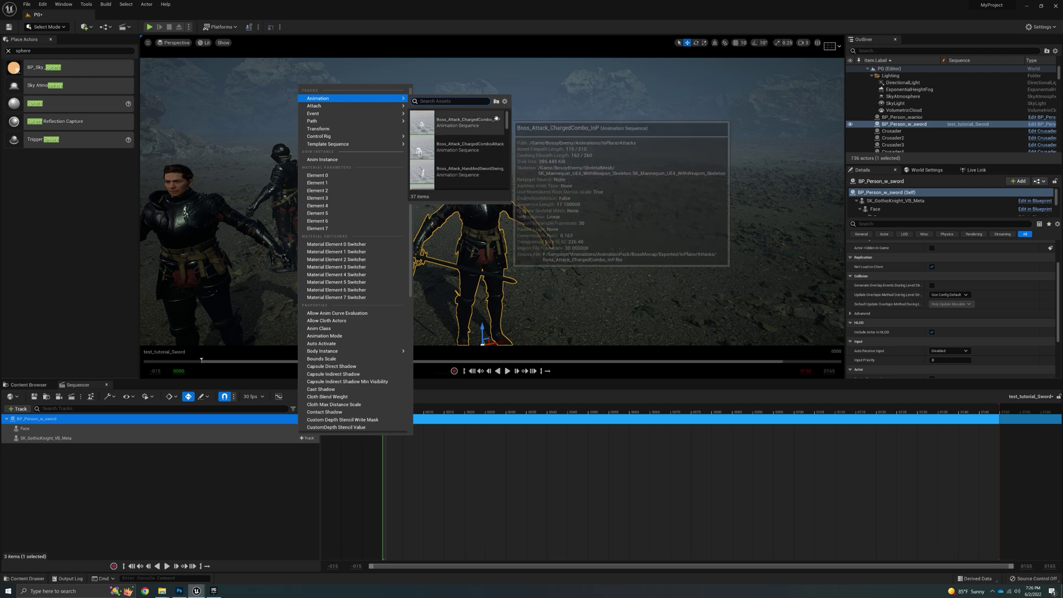
pyautogui.scroll(-1, 463, 144)
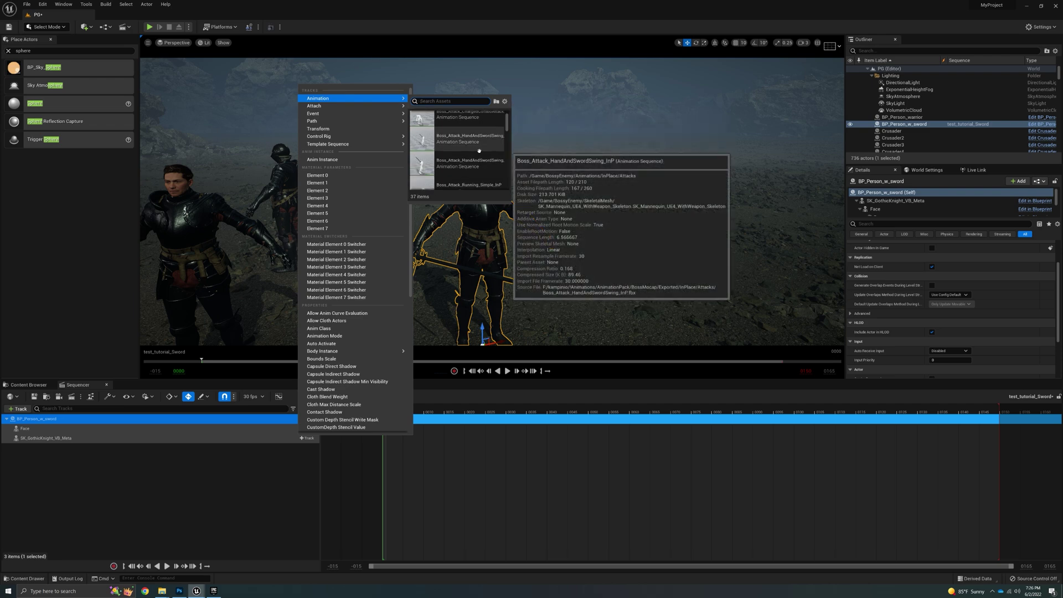
pyautogui.scroll(-1, 479, 150)
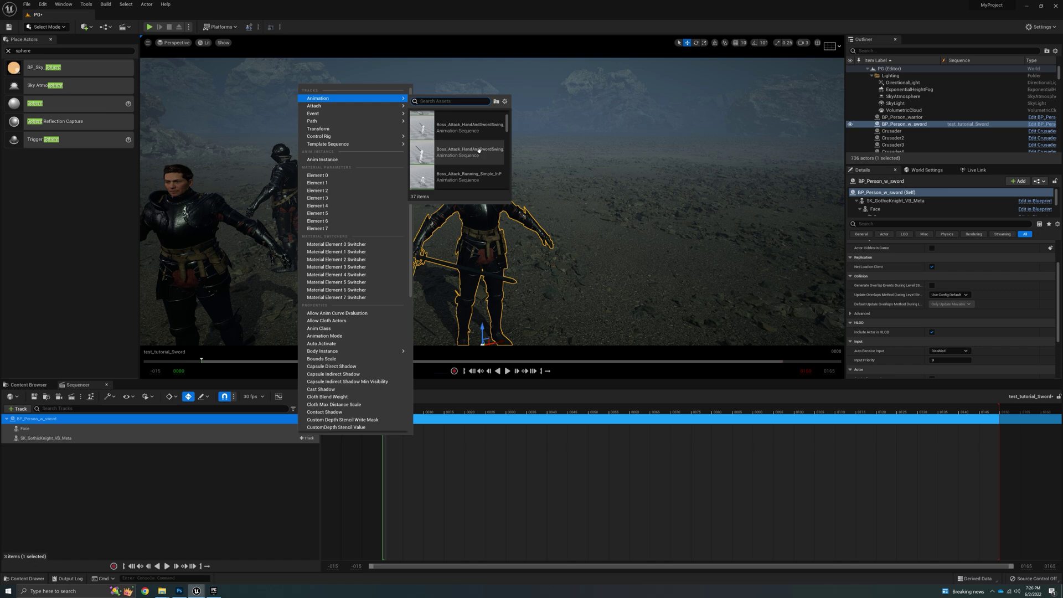
pyautogui.click(479, 150)
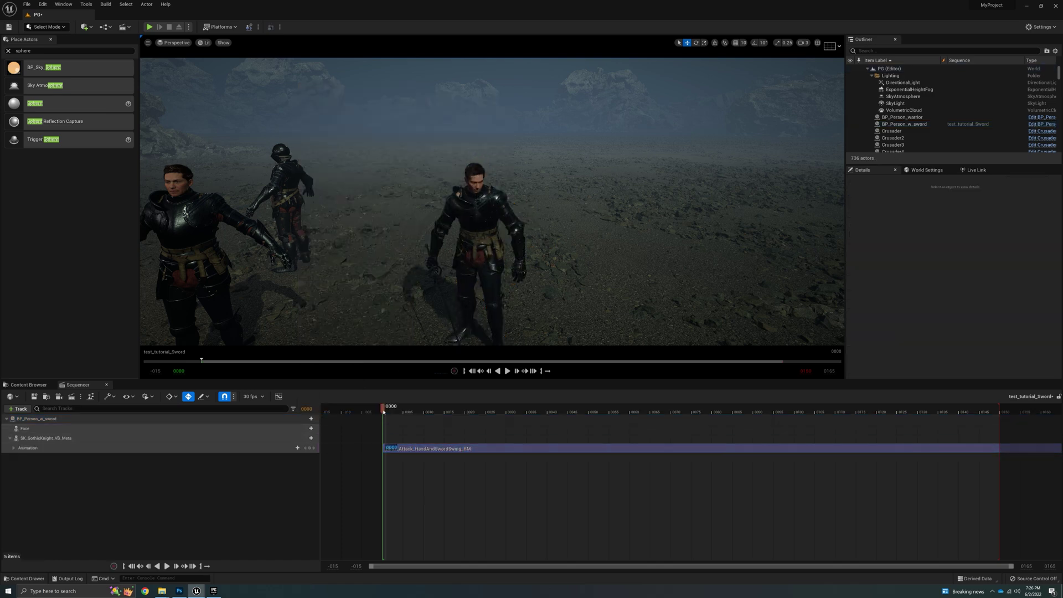
pyautogui.moveTo(389, 413)
pyautogui.mouseDown()
pyautogui.moveTo(467, 412)
pyautogui.moveTo(387, 413)
pyautogui.mouseUp()
pyautogui.moveTo(492, 222); pyautogui.dragTo(482, 249, button='right')
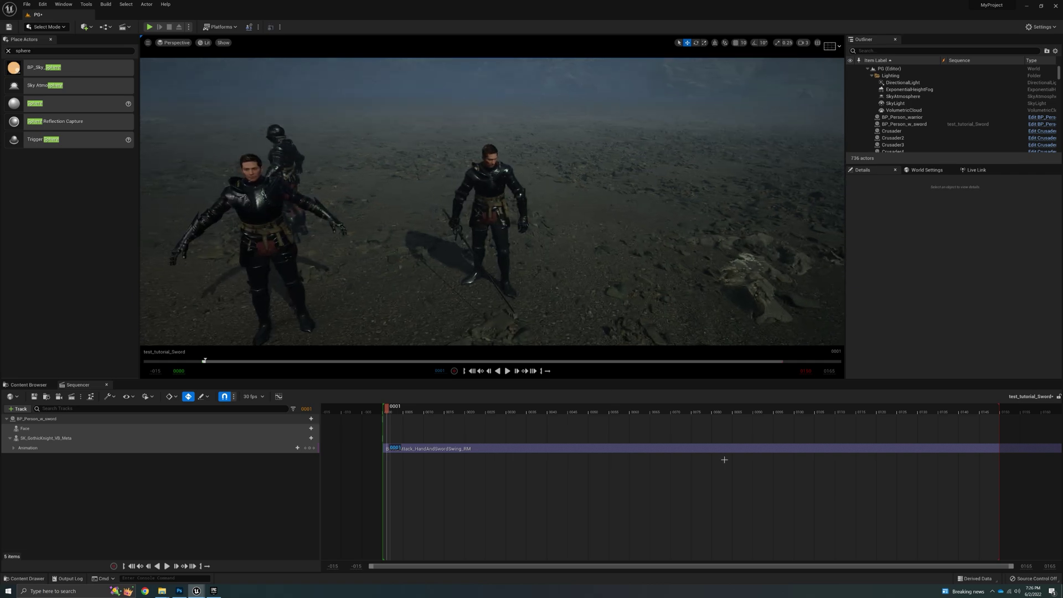
# Step: Extend the sequence timeline to frame 500 and pull the playback end back to where the sword swing animation clip ends
pyautogui.click(806, 371)
pyautogui.write('500')
pyautogui.press('Return')
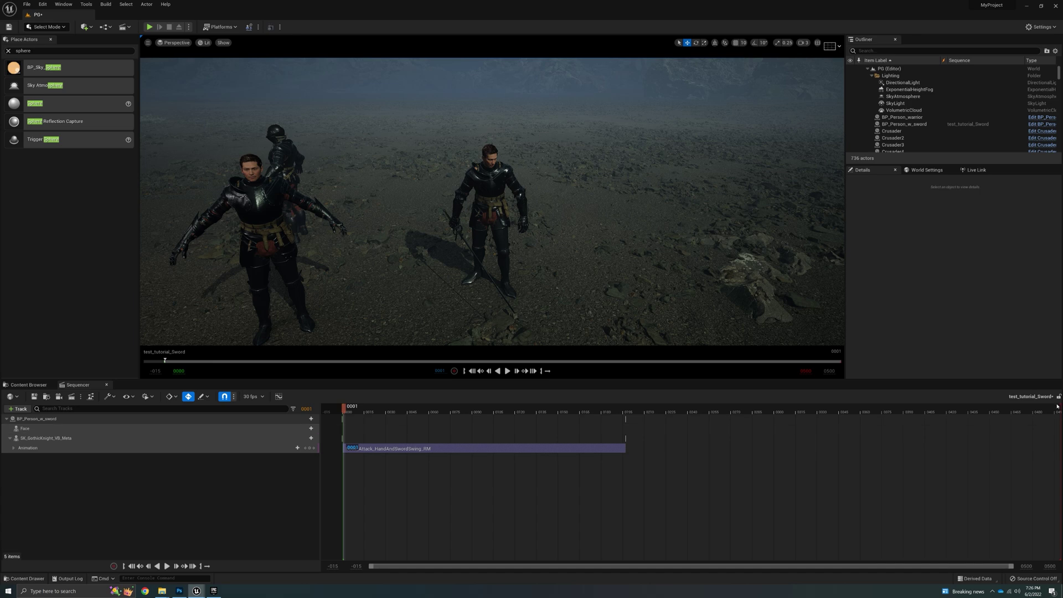
pyautogui.moveTo(1062, 409)
pyautogui.mouseDown()
pyautogui.moveTo(616, 439)
pyautogui.moveTo(629, 439)
pyautogui.mouseUp()
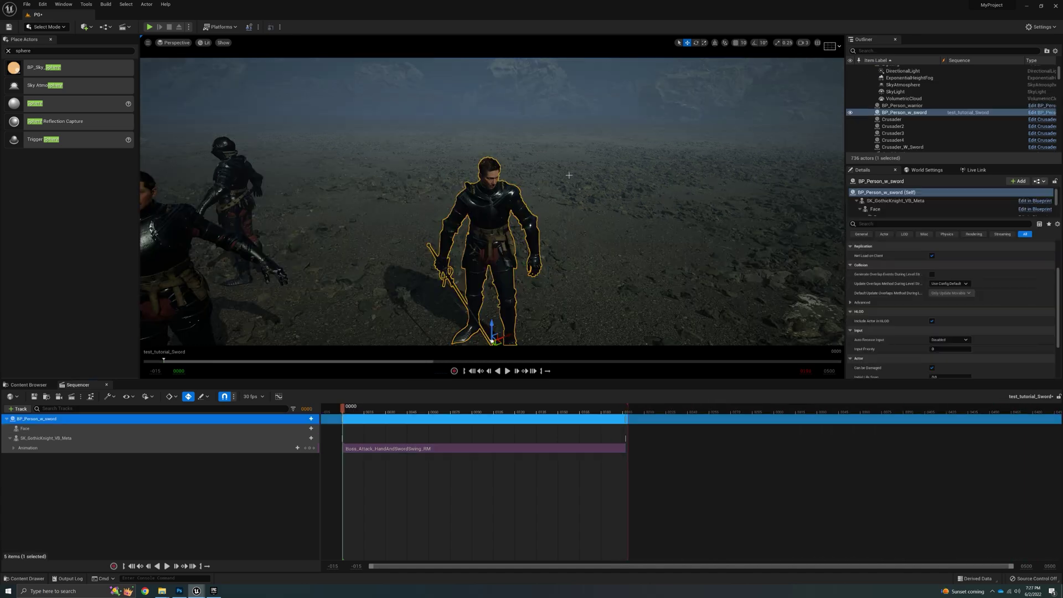
pyautogui.moveTo(567, 188)
pyautogui.mouseDown(button='right')
pyautogui.moveTo(582, 203)
pyautogui.moveTo(511, 166)
pyautogui.mouseUp(button='right')
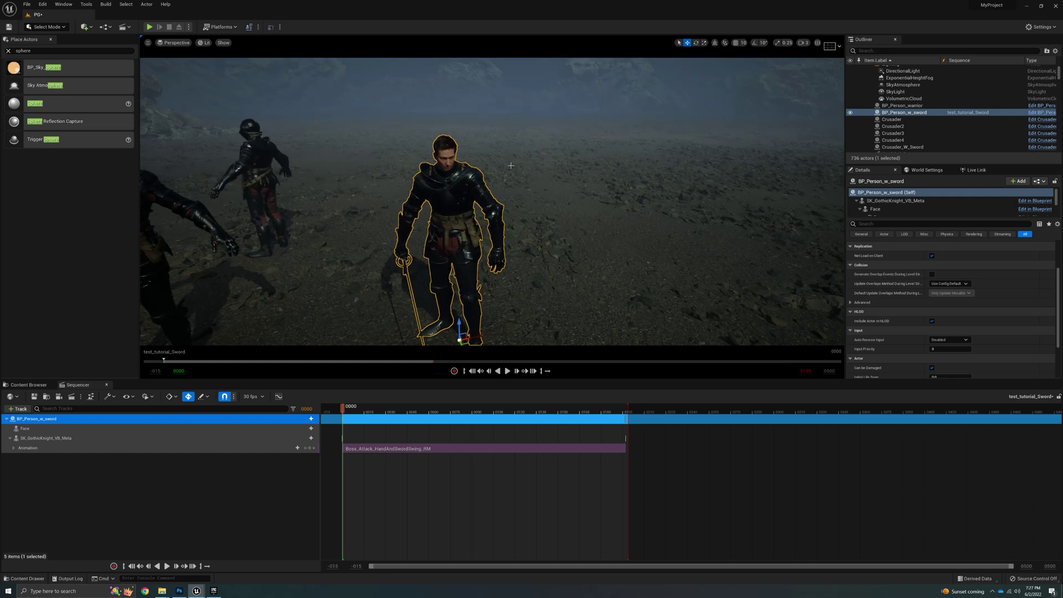
pyautogui.press('Escape')
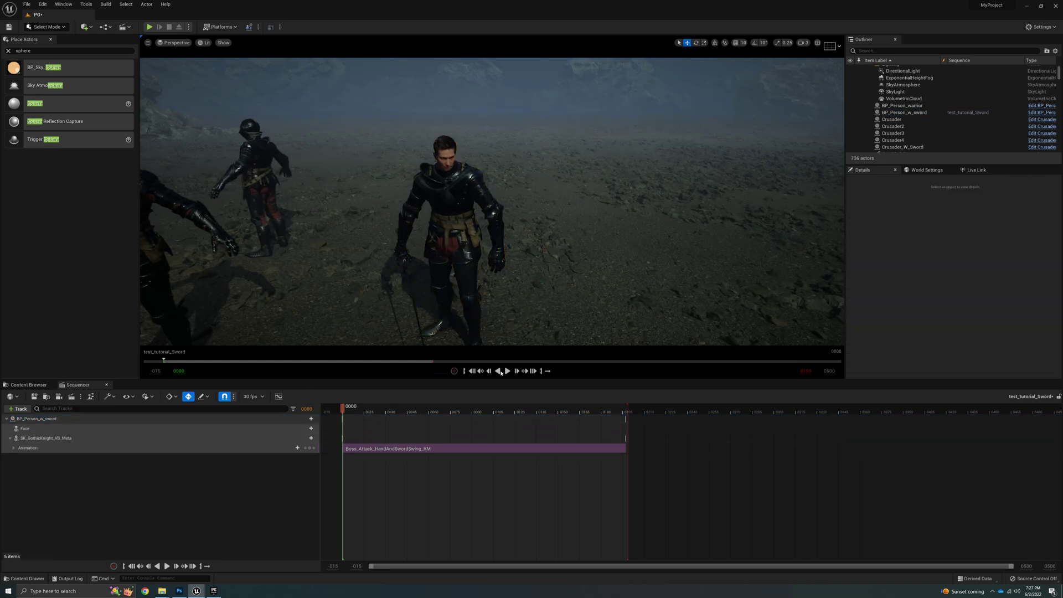
# Step: Play the sword swing sequence to inspect the knight's motion, and return the playhead to frame 18
pyautogui.click(507, 371)
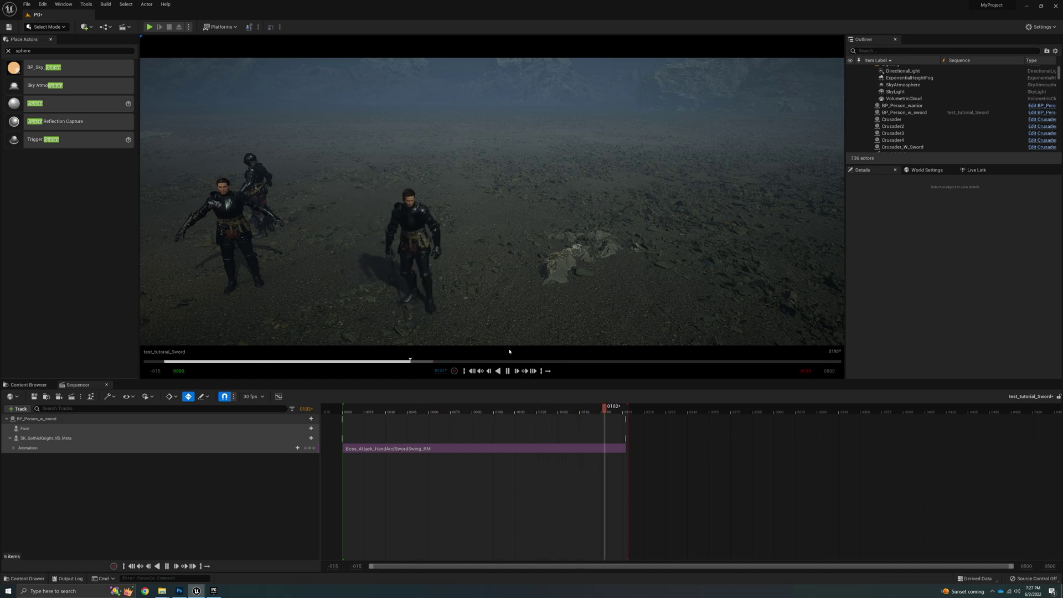
pyautogui.press('space')
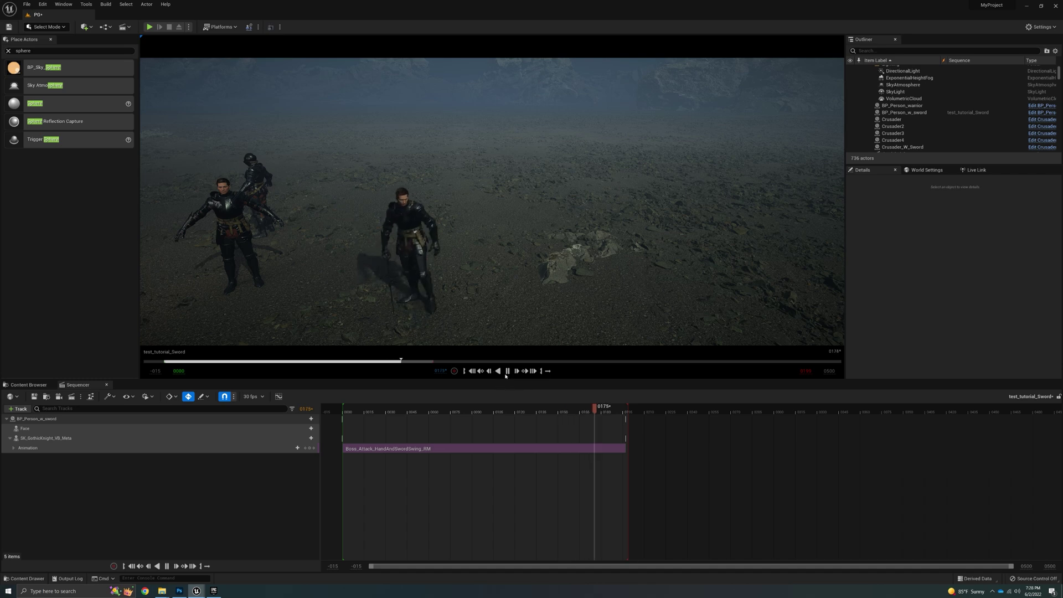
pyautogui.press('space')
pyautogui.moveTo(402, 411); pyautogui.dragTo(368, 411)
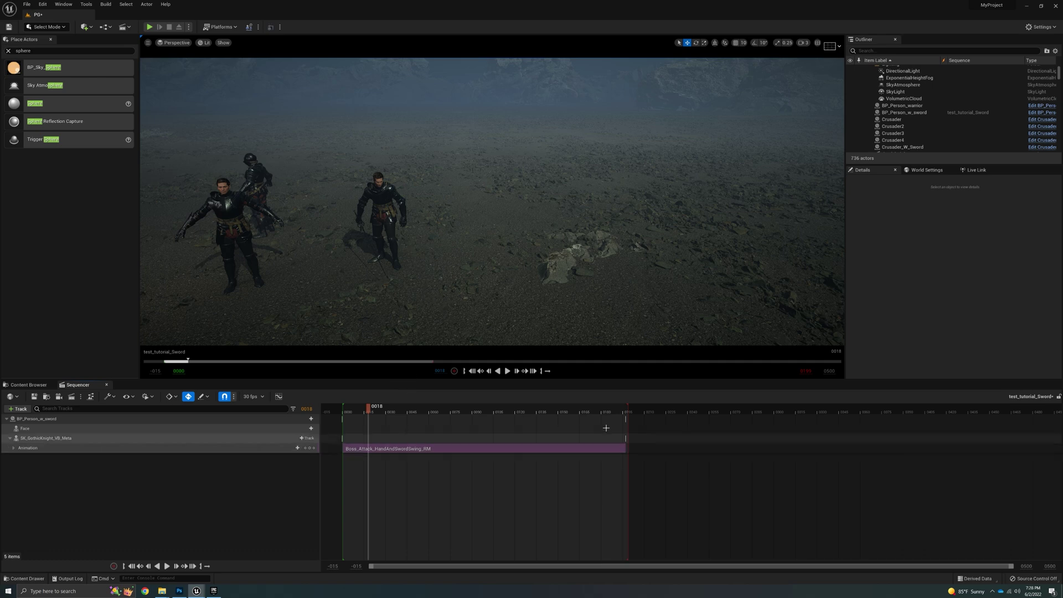
# Step: Align the playback end with the end of the sword swing clip and replay the sequence from near its start
pyautogui.moveTo(618, 411); pyautogui.dragTo(626, 409)
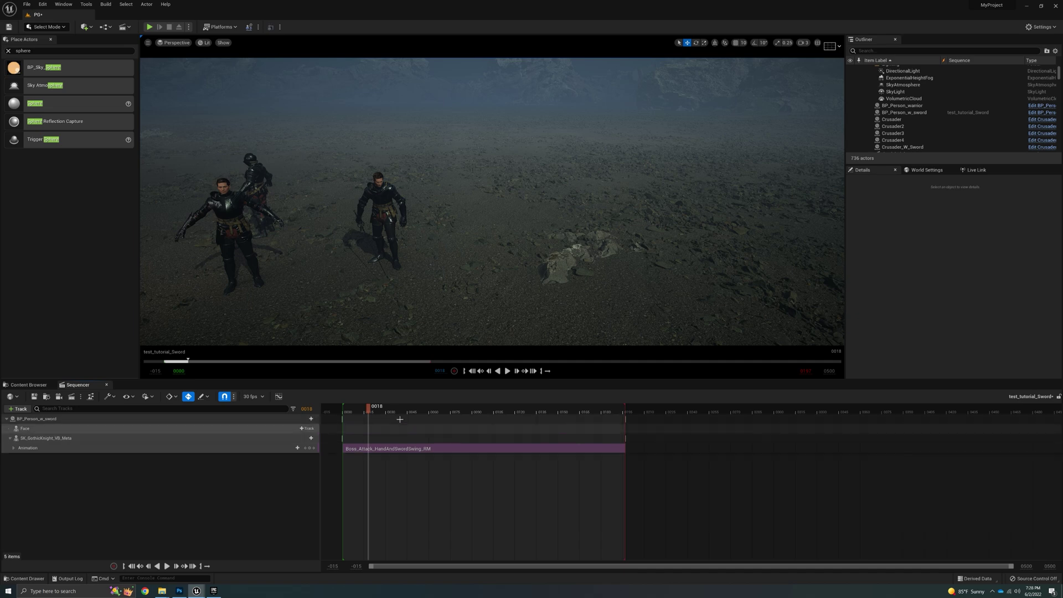
pyautogui.click(363, 410)
pyautogui.moveTo(364, 410); pyautogui.dragTo(350, 410)
pyautogui.click(508, 371)
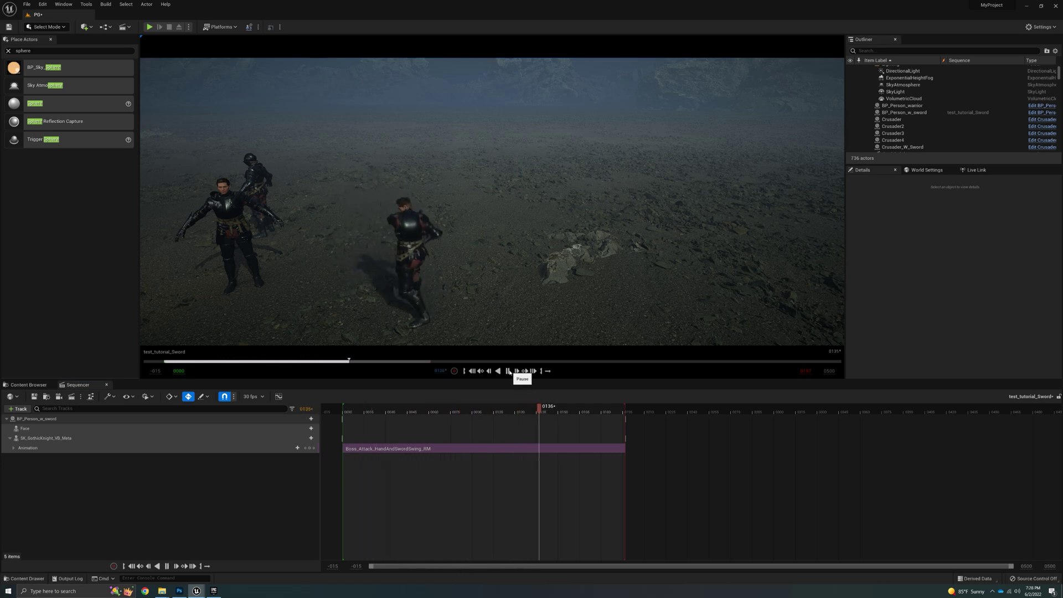
pyautogui.click(509, 371)
# Step: Replace the knight's sword swing clip with the Boss_Attack_ChargedComboAttack_RM animation, starting at frame 0
pyautogui.click(289, 448)
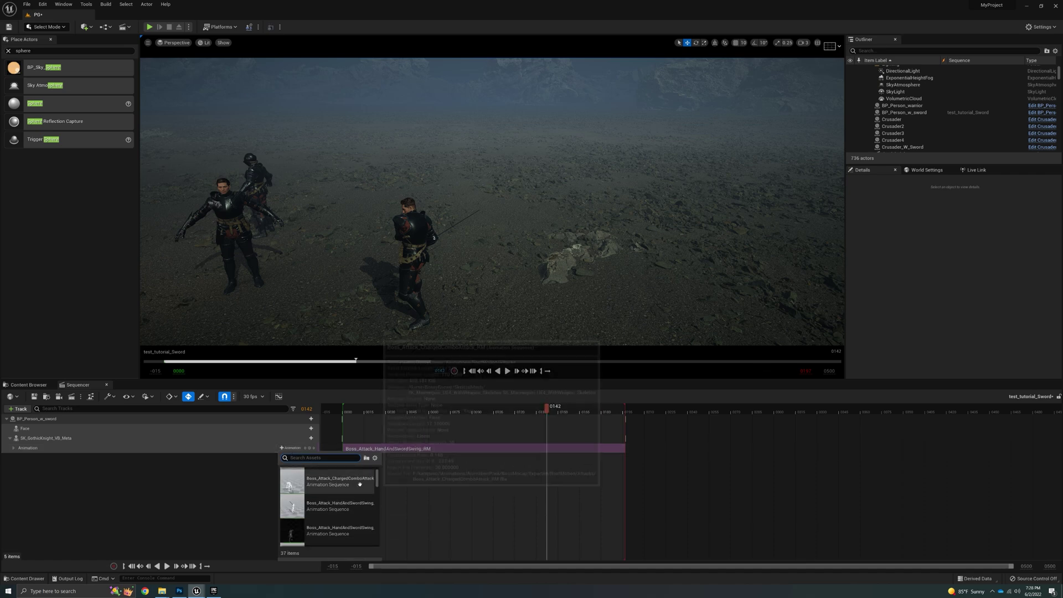
pyautogui.click(360, 484)
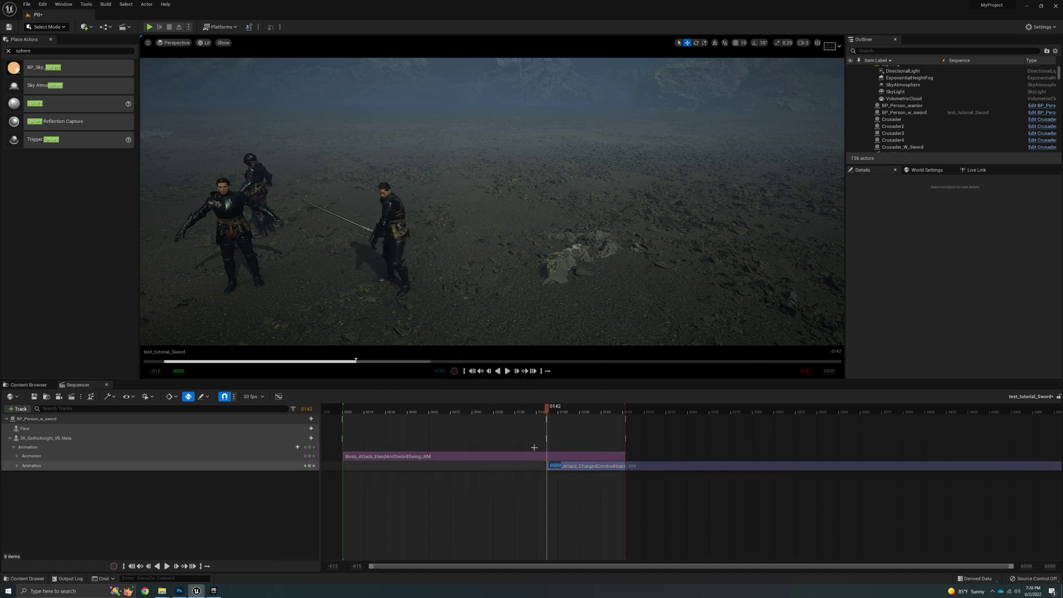
pyautogui.click(528, 455)
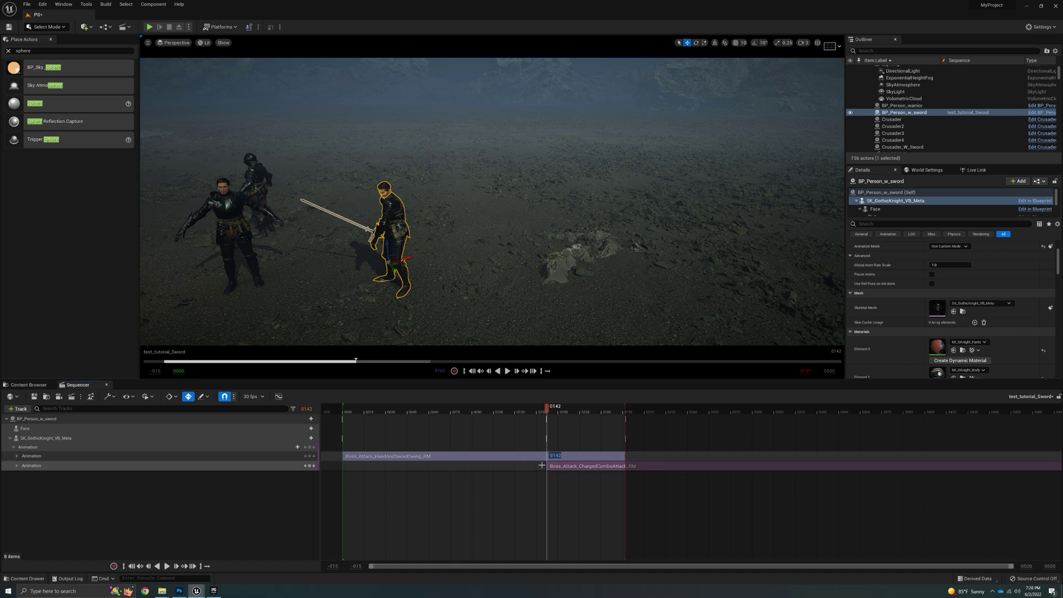
pyautogui.moveTo(584, 461); pyautogui.dragTo(380, 460)
# Step: Extend the sequence's playback end to about frame 480 and play the charged combo attack from frame 0
pyautogui.moveTo(625, 407); pyautogui.dragTo(1037, 400)
pyautogui.moveTo(549, 412); pyautogui.dragTo(333, 432)
pyautogui.click(487, 301)
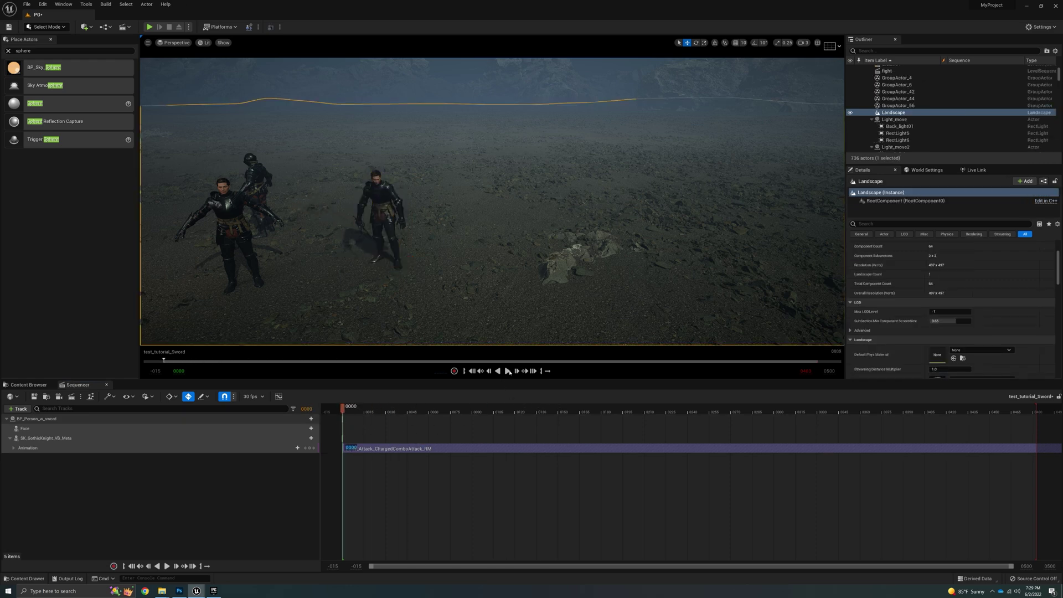
pyautogui.click(508, 370)
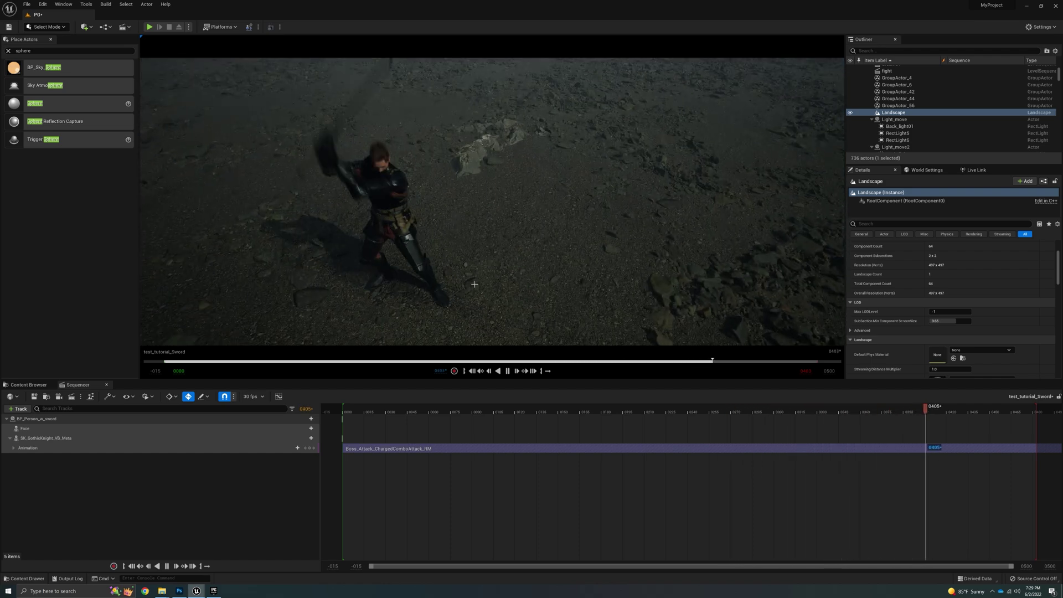
# Step: Replay the charged combo attack from near its start, following the knight, and return the playhead to frame 24
pyautogui.click(357, 412)
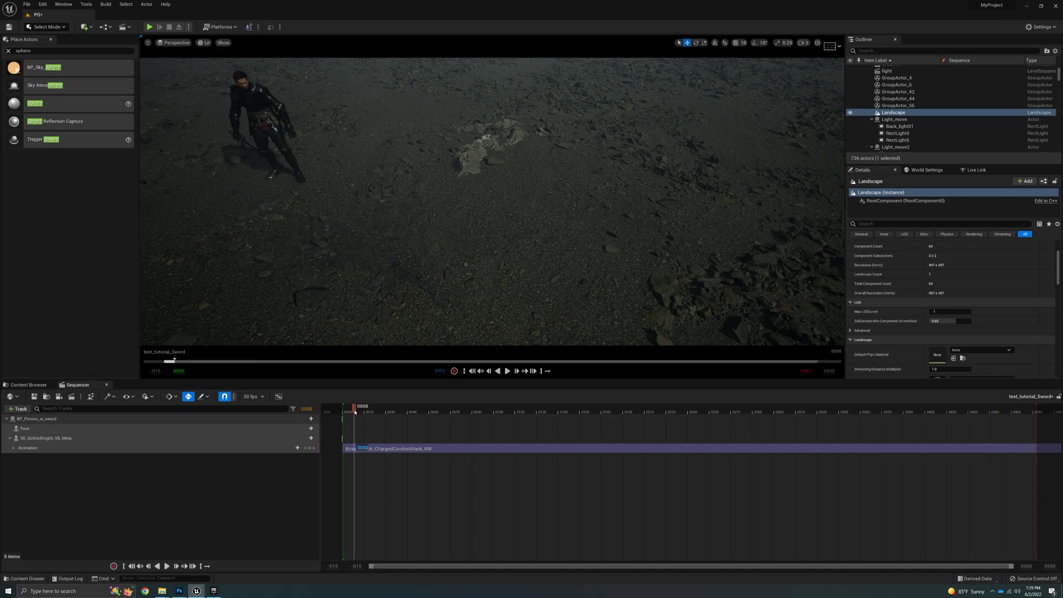
pyautogui.click(507, 371)
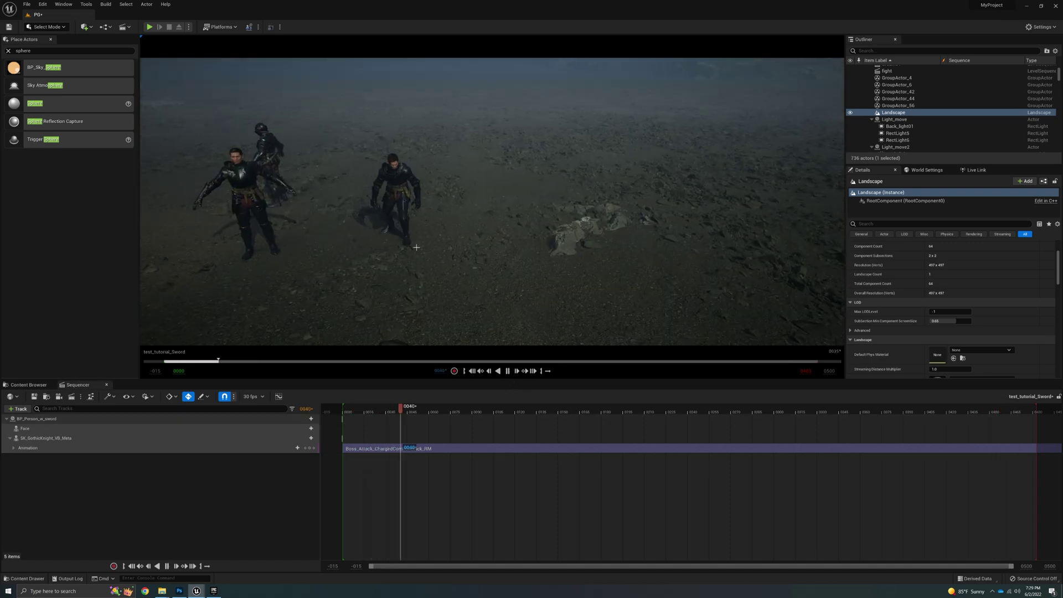
pyautogui.press('s')
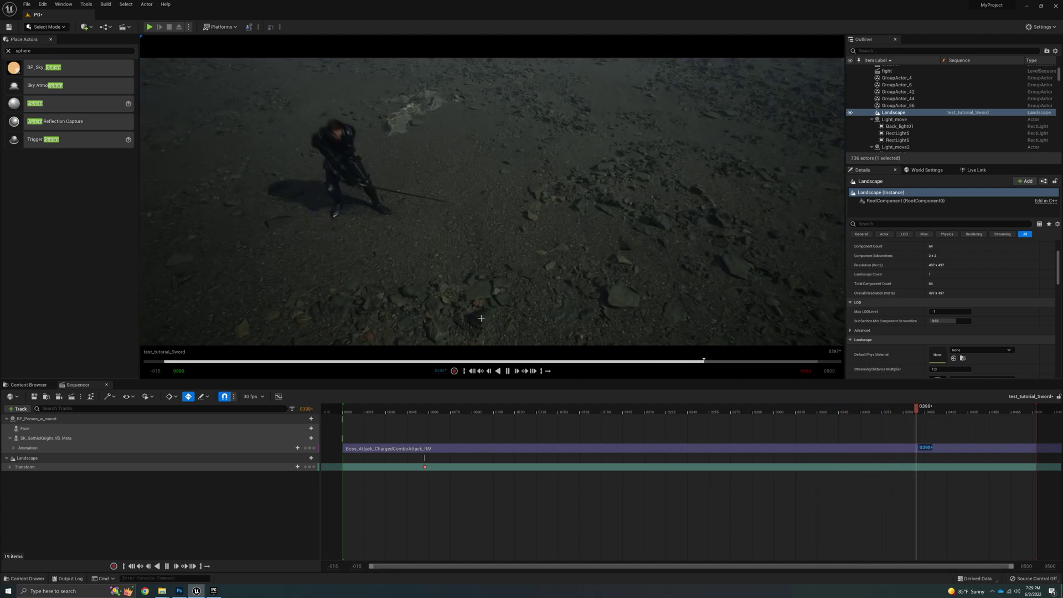
pyautogui.click(509, 370)
pyautogui.moveTo(534, 302); pyautogui.dragTo(545, 269, button='right')
pyautogui.moveTo(411, 411); pyautogui.dragTo(378, 411)
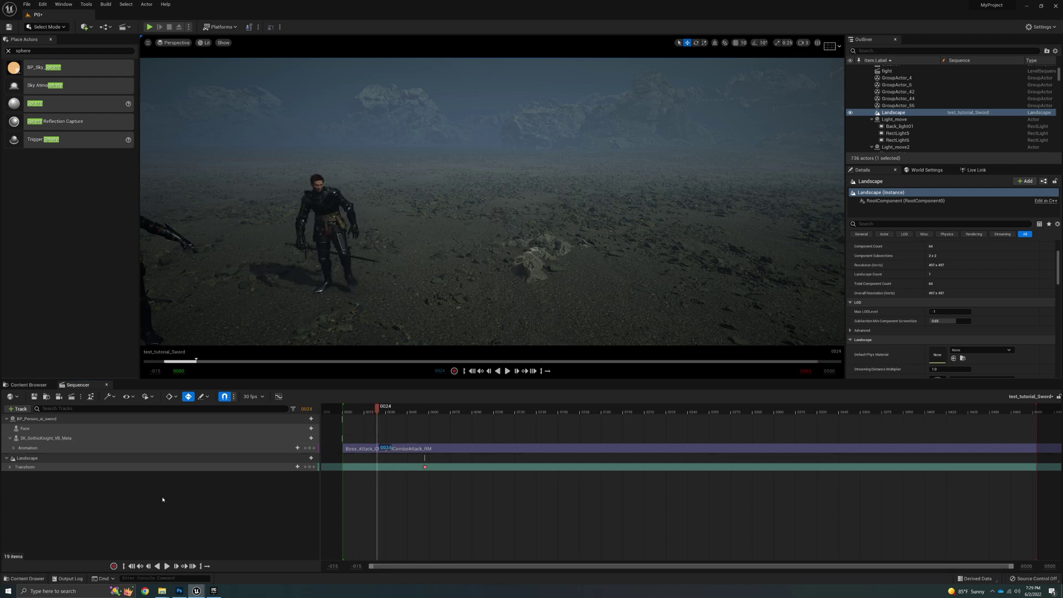
# Step: Delete the BP_Person_w_sword and Landscape tracks from the sequence
pyautogui.click(109, 419)
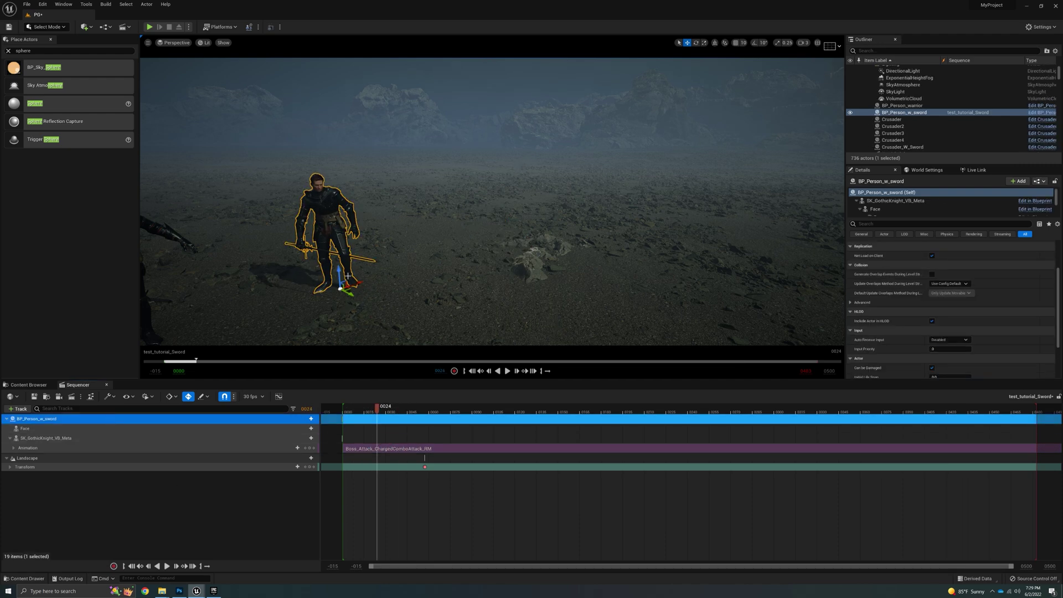
pyautogui.press('Delete')
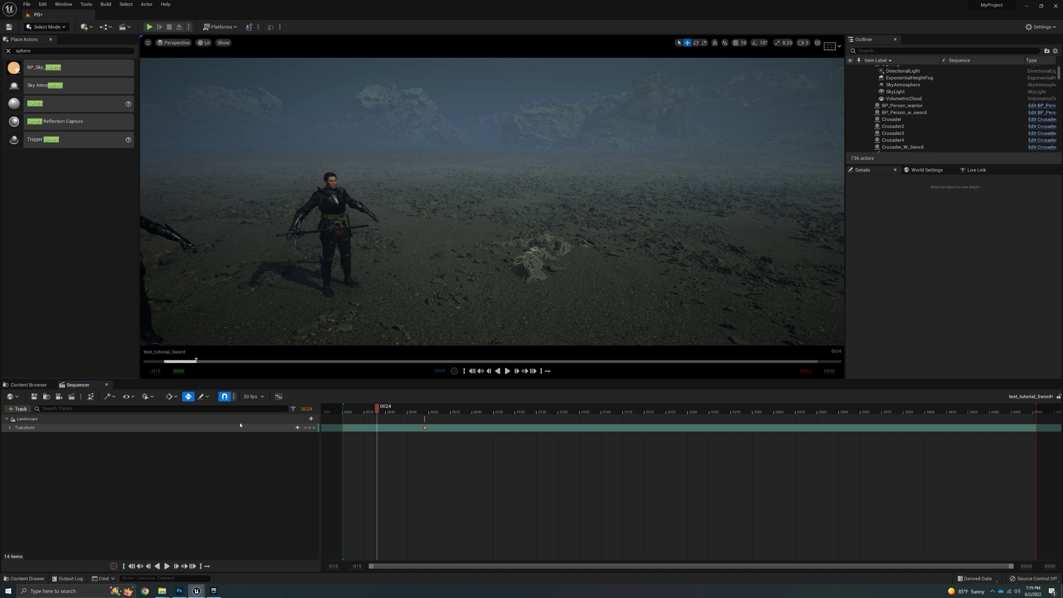
pyautogui.click(177, 427)
pyautogui.press('Delete')
pyautogui.click(149, 420)
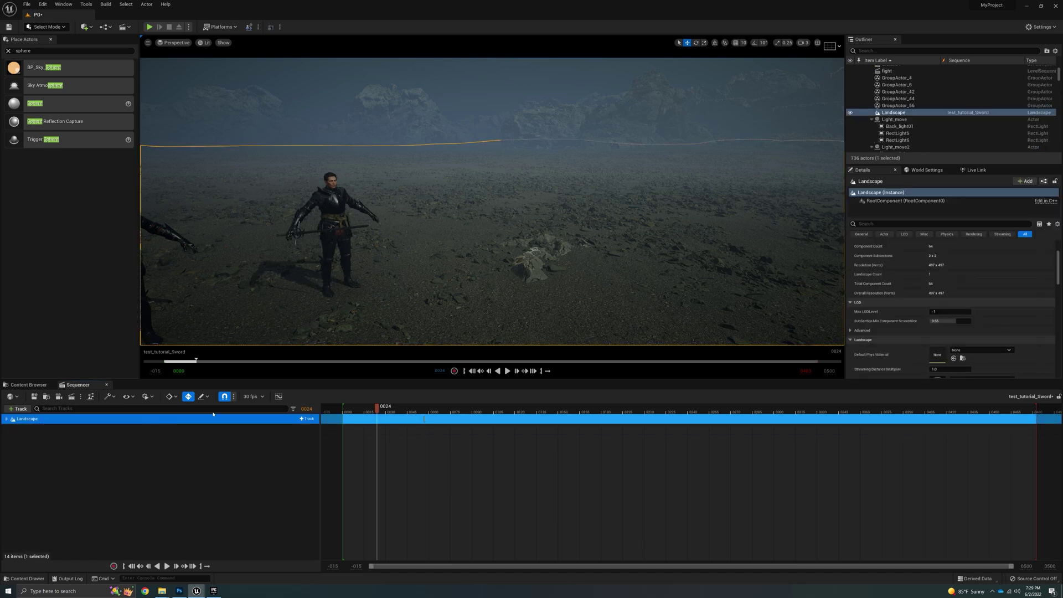
pyautogui.press('Delete')
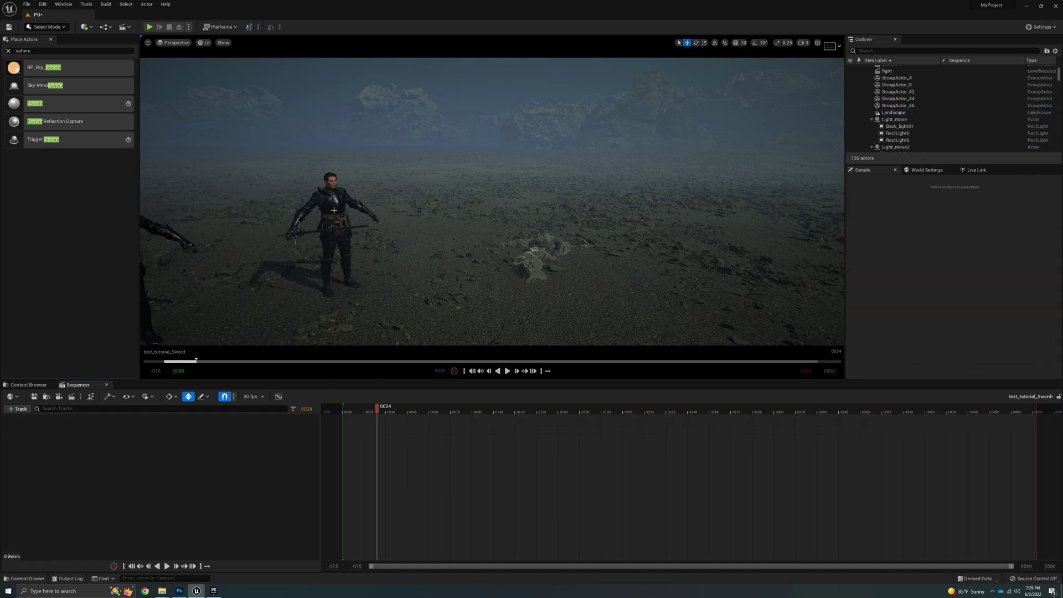
# Step: Select the SK_GothicKnight_VB_Meta component of BP_Person_w_sword and locate its skeletal mesh among the project assets
pyautogui.click(334, 209)
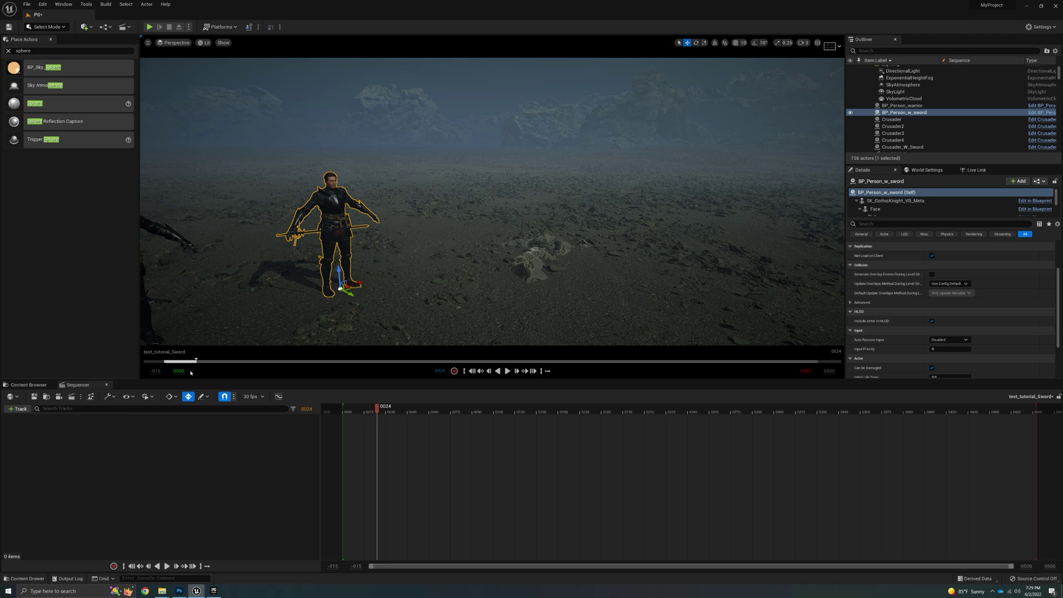
pyautogui.click(28, 384)
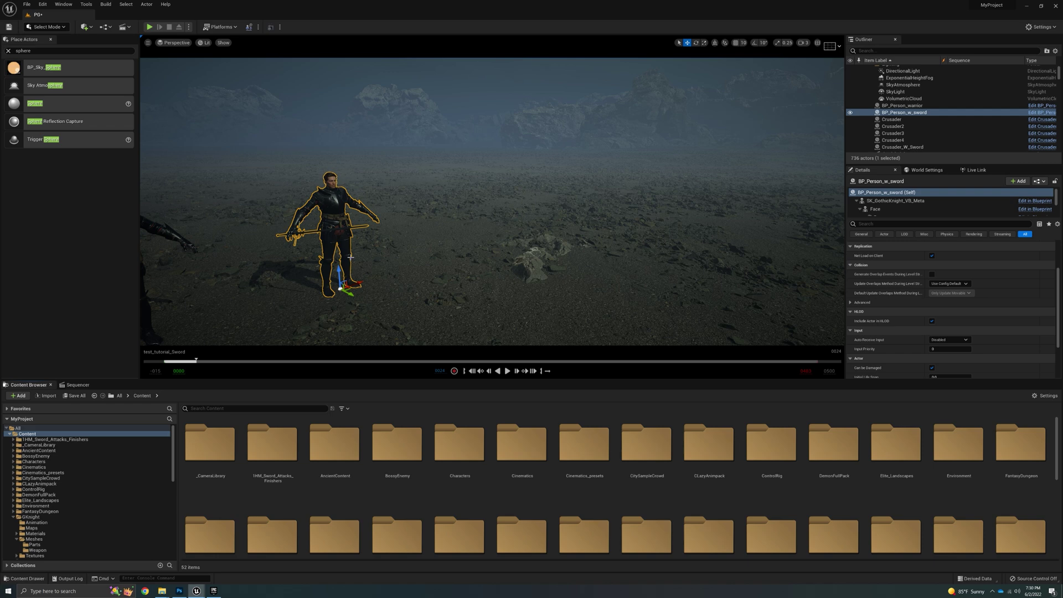
pyautogui.click(78, 384)
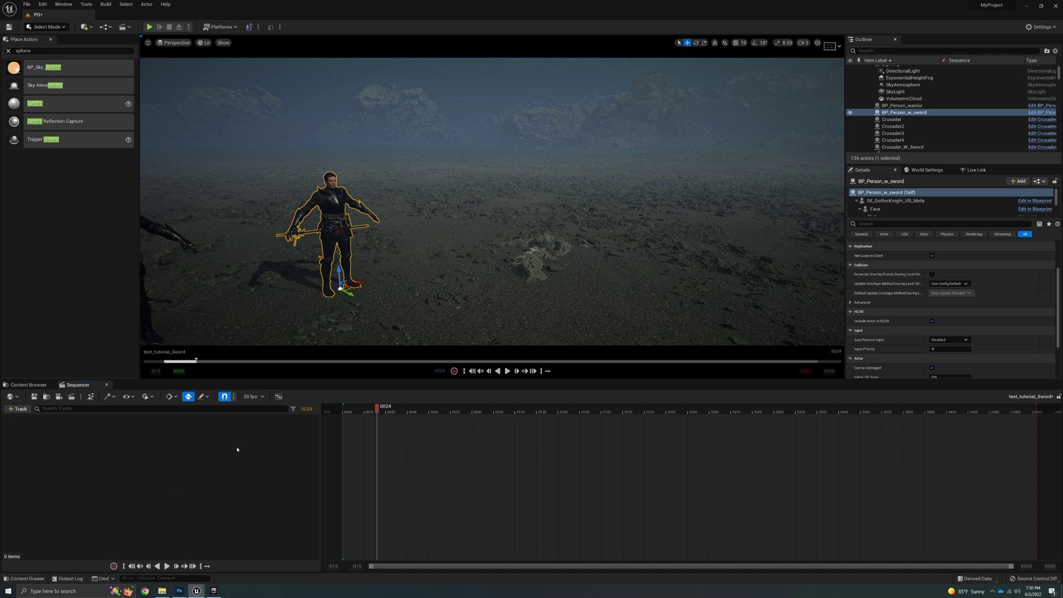
pyautogui.moveTo(380, 407); pyautogui.dragTo(350, 408)
pyautogui.click(936, 201)
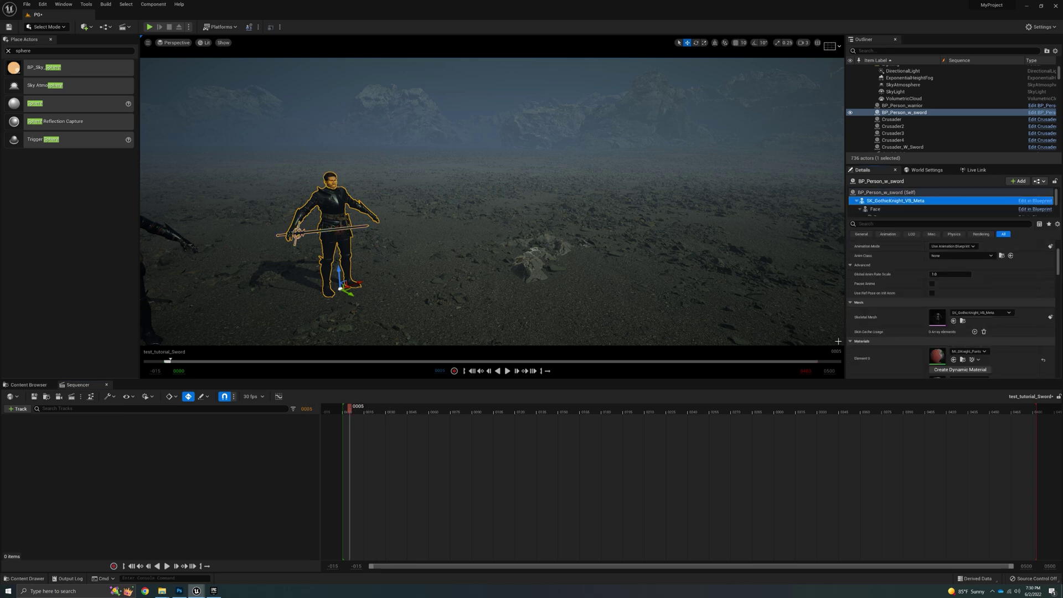
pyautogui.click(963, 321)
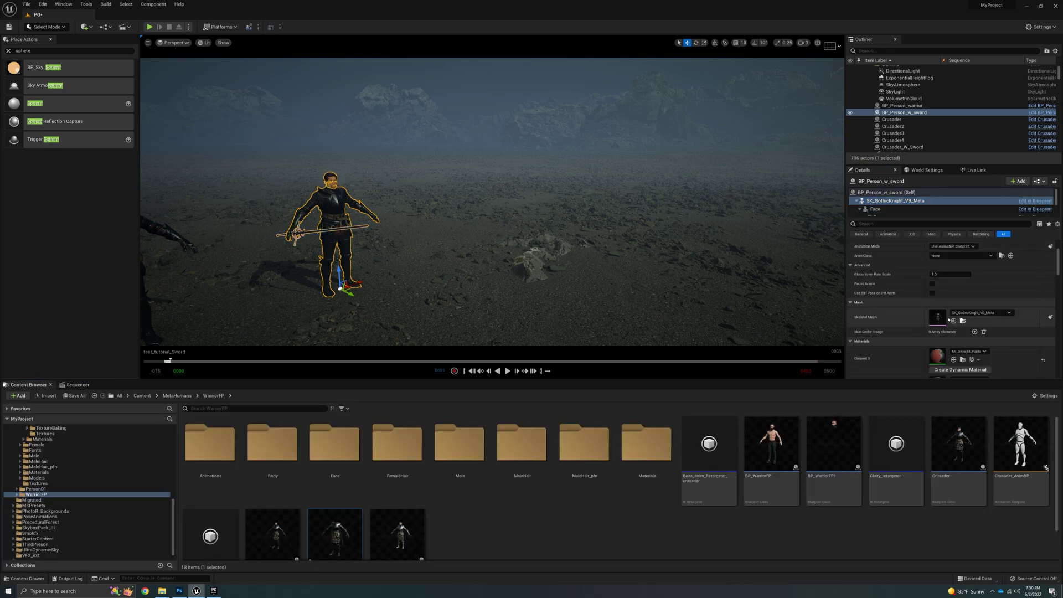
pyautogui.scroll(-1, 502, 511)
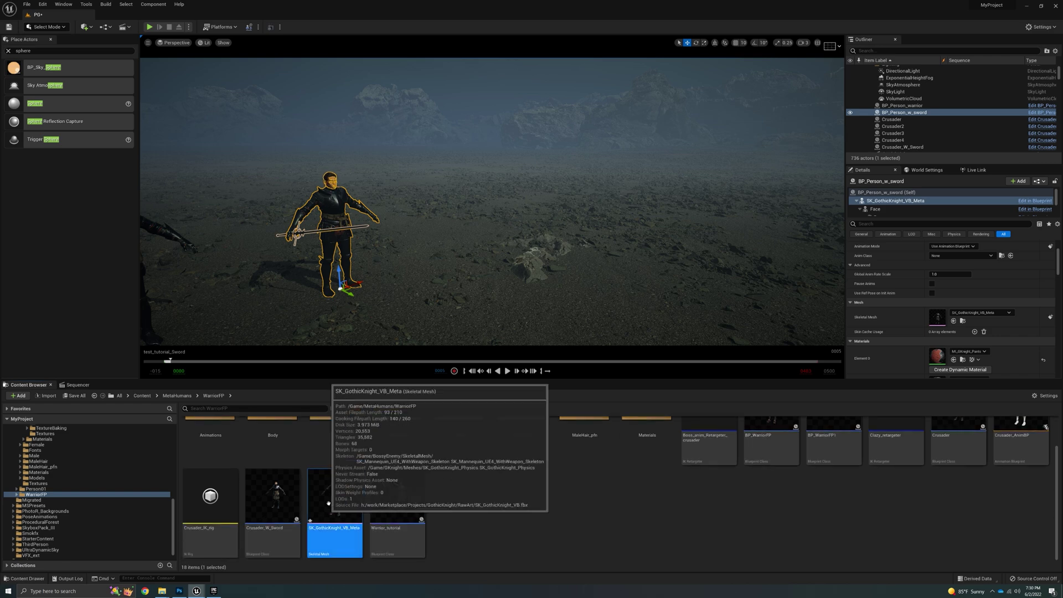
# Step: Assign the UE4_Mannequin_Skeleton from the 1HM_Sword_Attacks_Finishers folder to the SK_GothicKnight_VB_Meta skeletal mesh
pyautogui.rightClick(338, 486)
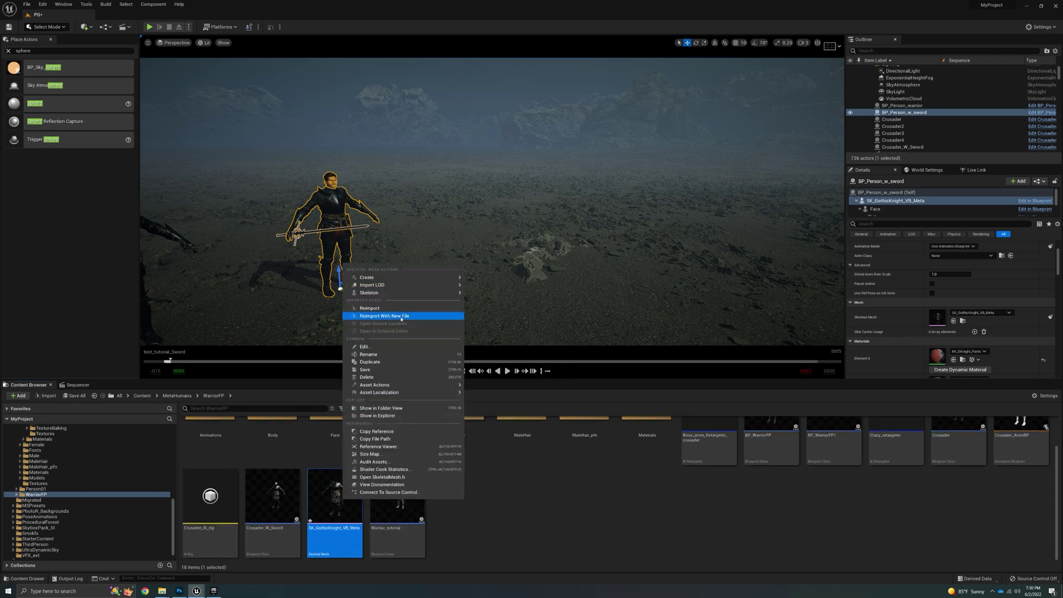
pyautogui.moveTo(382, 292)
pyautogui.click(498, 310)
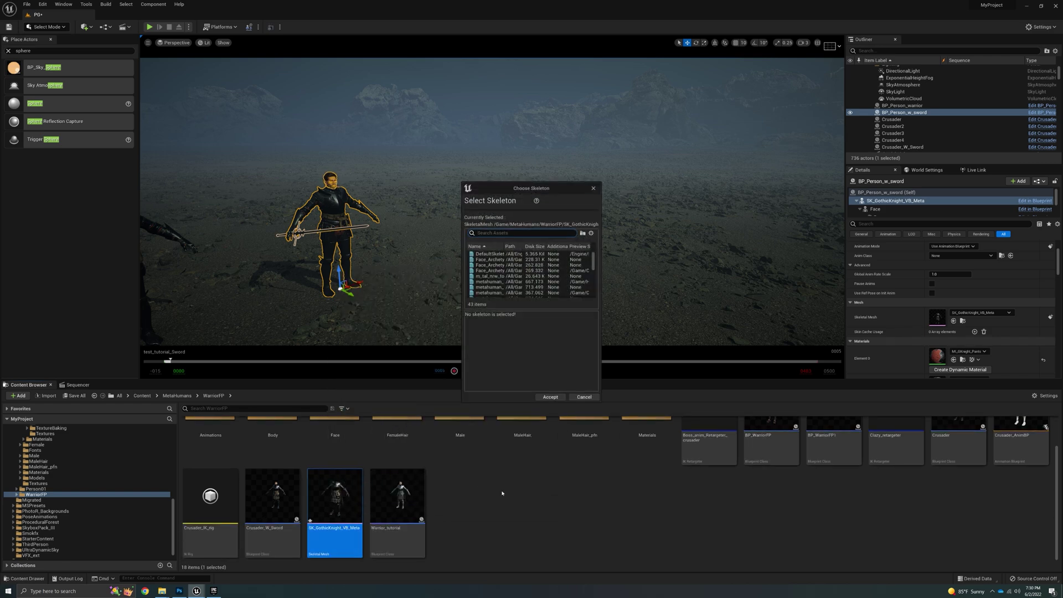
pyautogui.moveTo(601, 291); pyautogui.dragTo(841, 291)
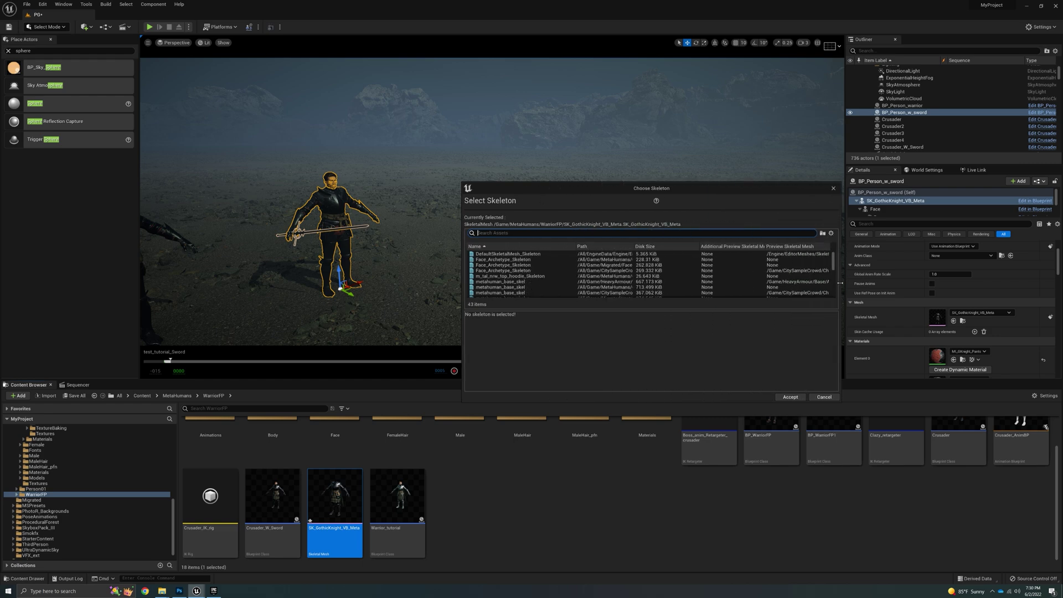
pyautogui.moveTo(633, 247); pyautogui.dragTo(699, 247)
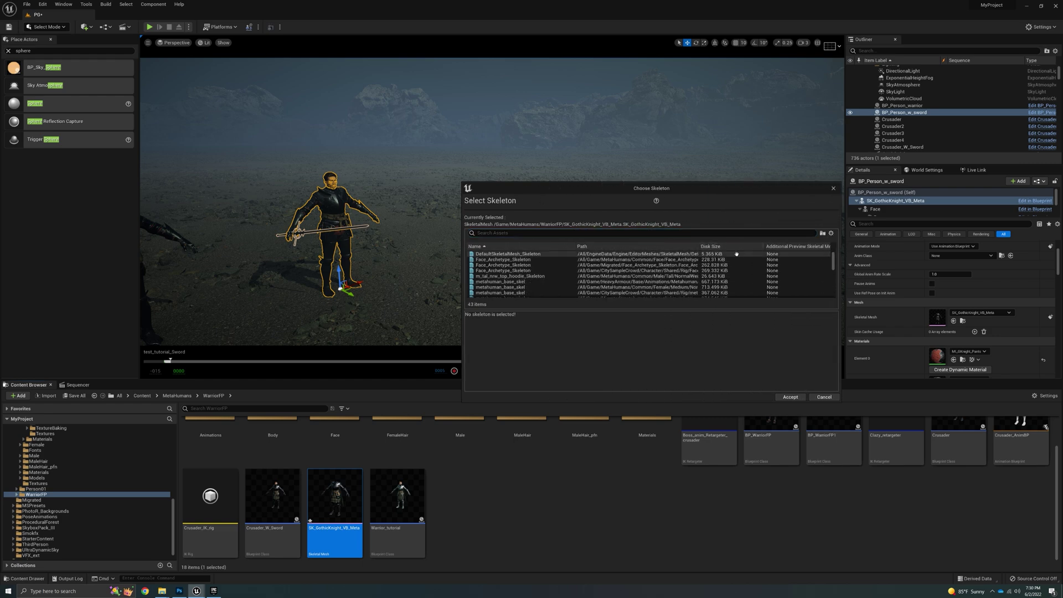
pyautogui.scroll(-2, 689, 254)
pyautogui.scroll(-2, 689, 255)
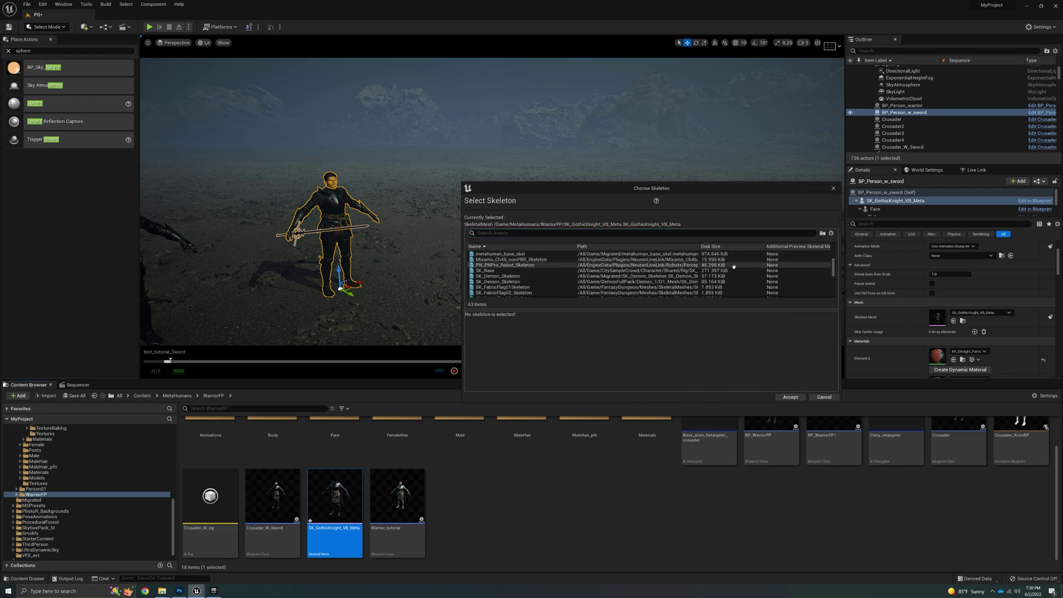
pyautogui.scroll(-2, 693, 259)
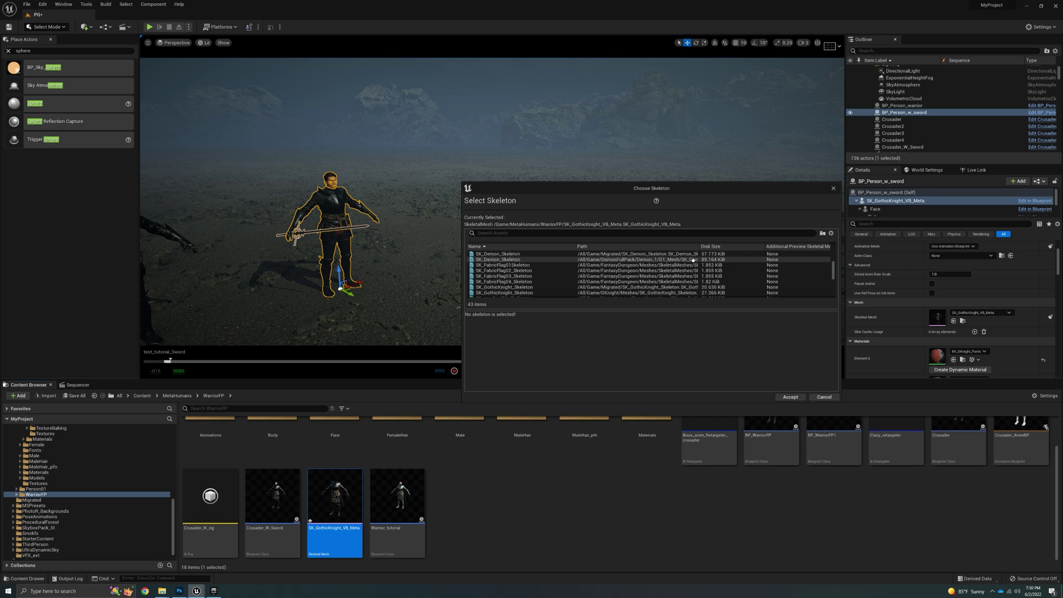
pyautogui.scroll(-8, 693, 259)
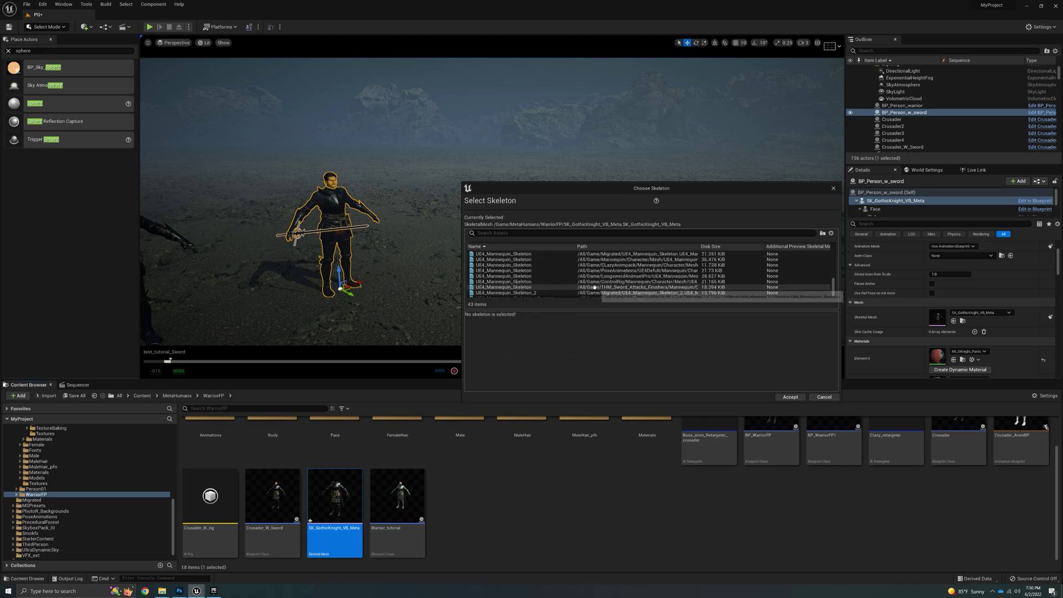
pyautogui.click(646, 287)
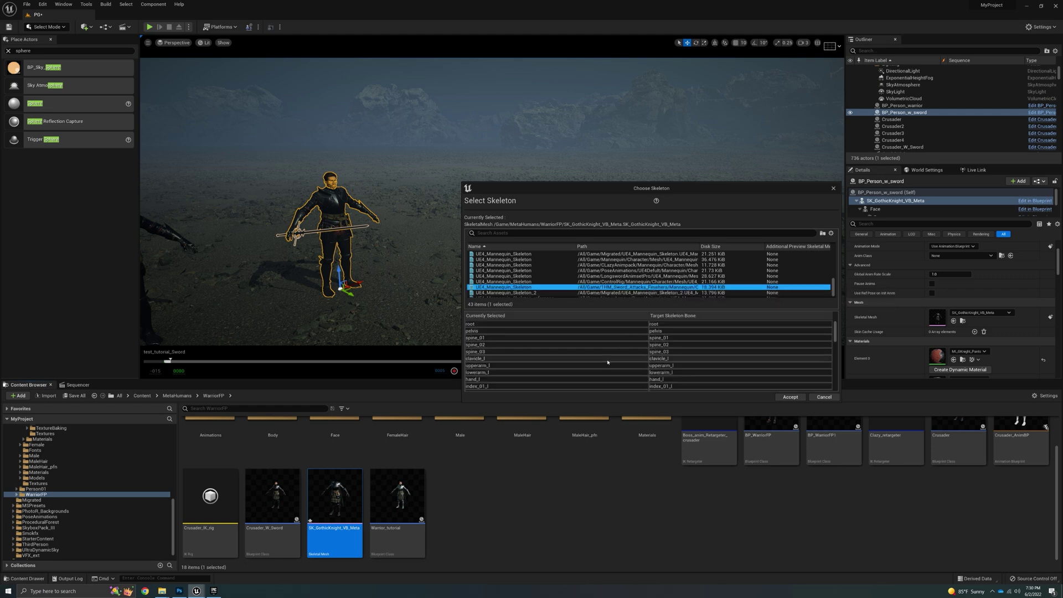
pyautogui.click(793, 398)
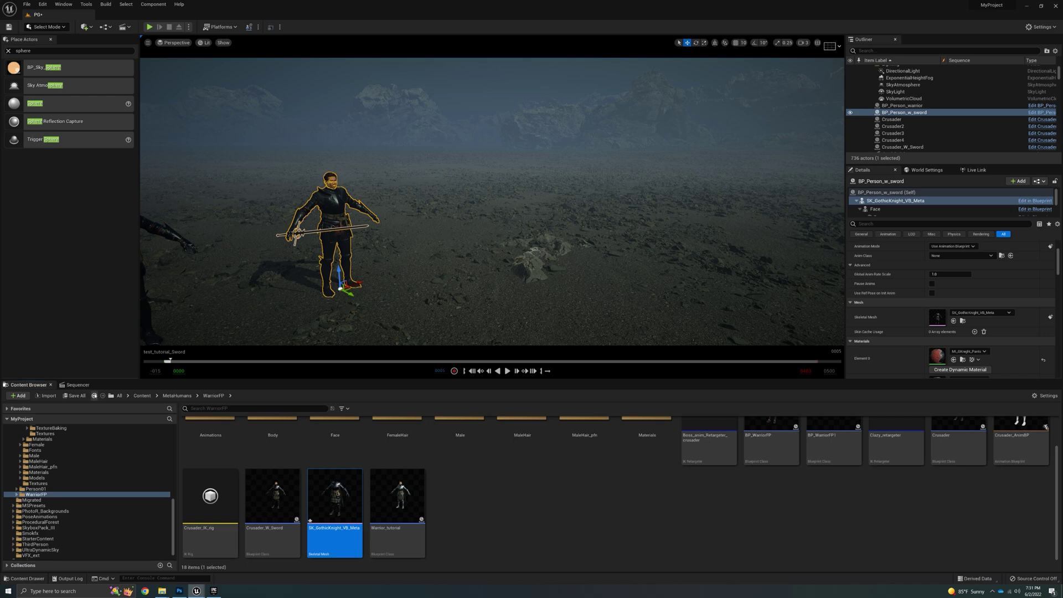
# Step: Add BP_Person_w_sword to the level sequence and delete its Face_ControlBoard_CtrlRig track
pyautogui.click(77, 384)
pyautogui.click(430, 314)
pyautogui.click(336, 217)
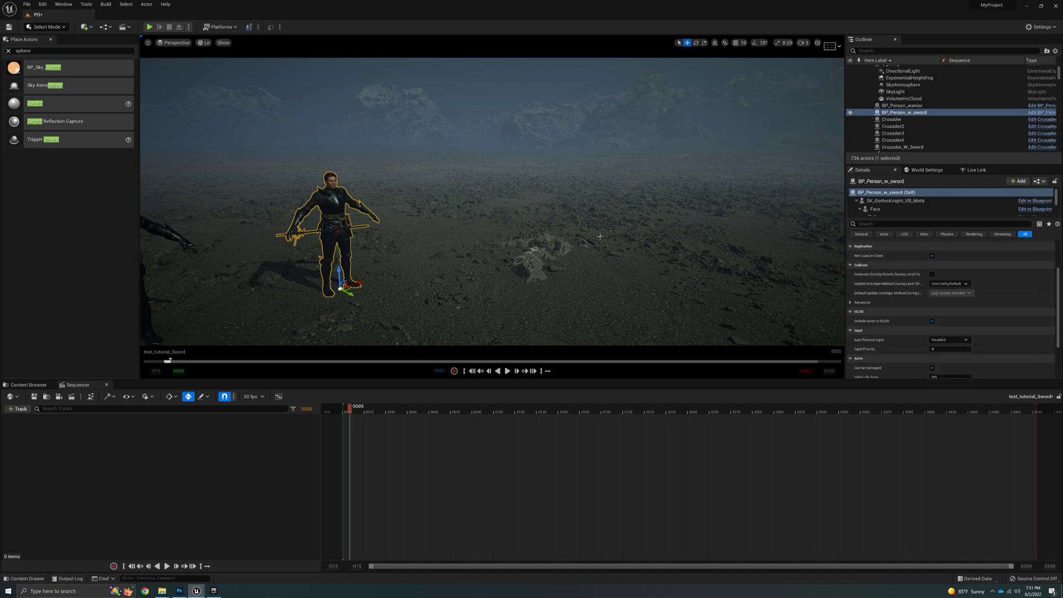
pyautogui.moveTo(895, 113); pyautogui.dragTo(450, 333)
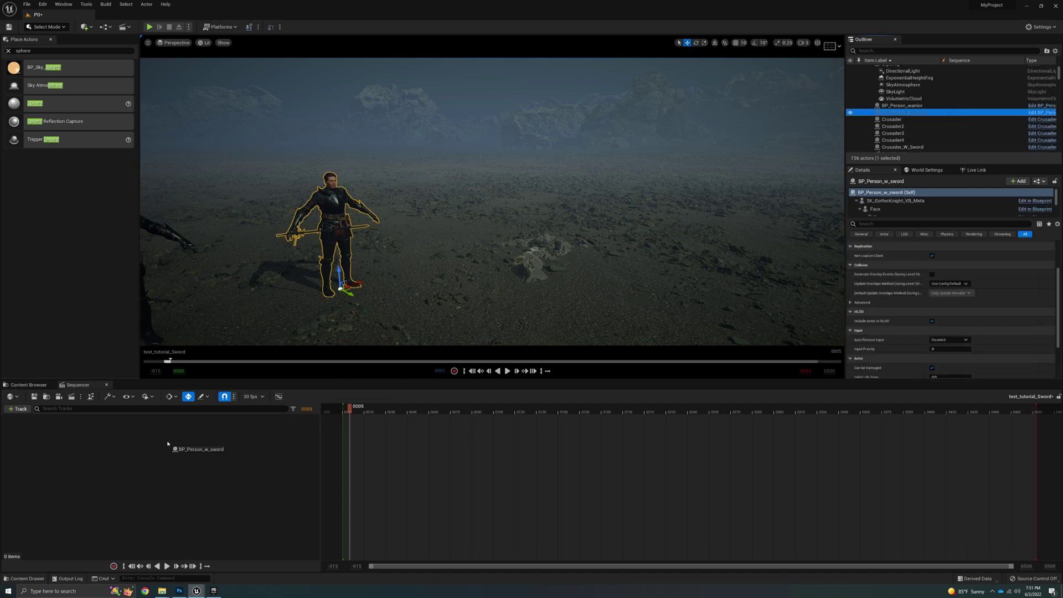
pyautogui.moveTo(167, 444); pyautogui.dragTo(168, 441)
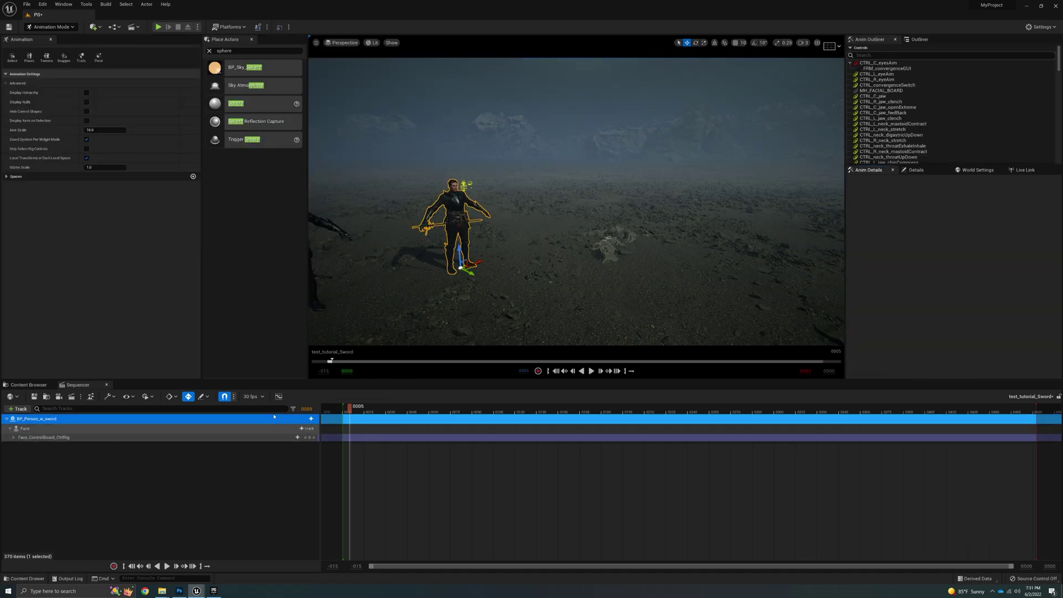
pyautogui.click(261, 438)
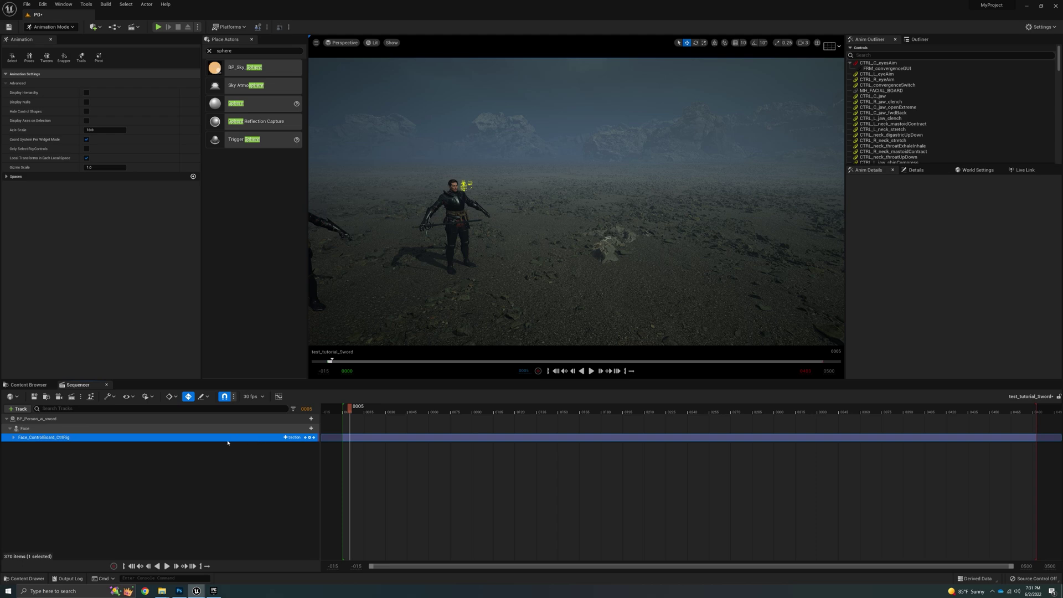
pyautogui.press('Delete')
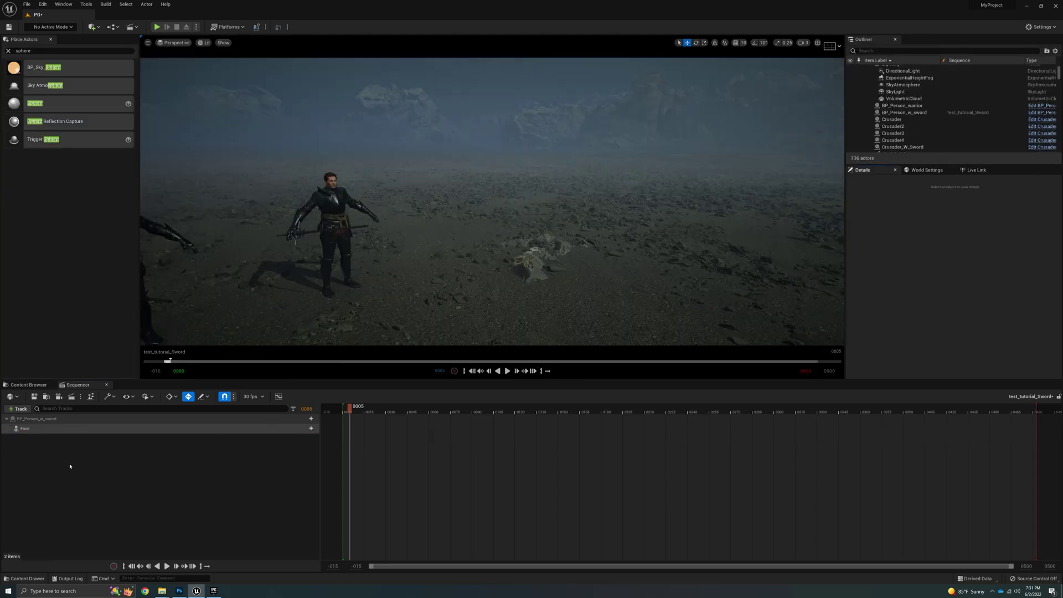
# Step: Close the level sequence and reopen test_tutorial_Sword
pyautogui.click(166, 418)
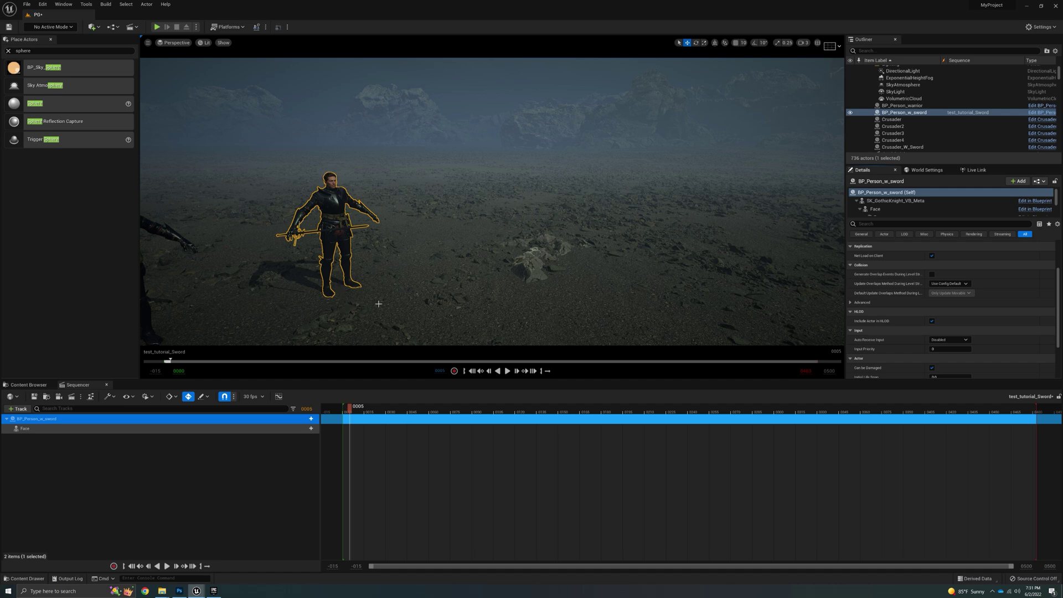
pyautogui.click(106, 384)
pyautogui.click(132, 29)
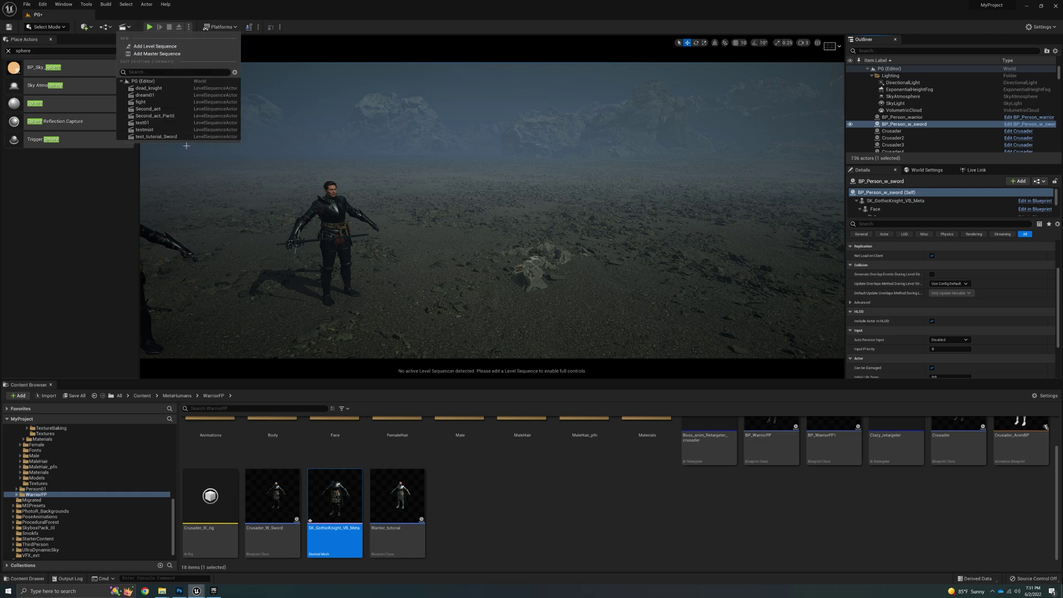
pyautogui.click(166, 136)
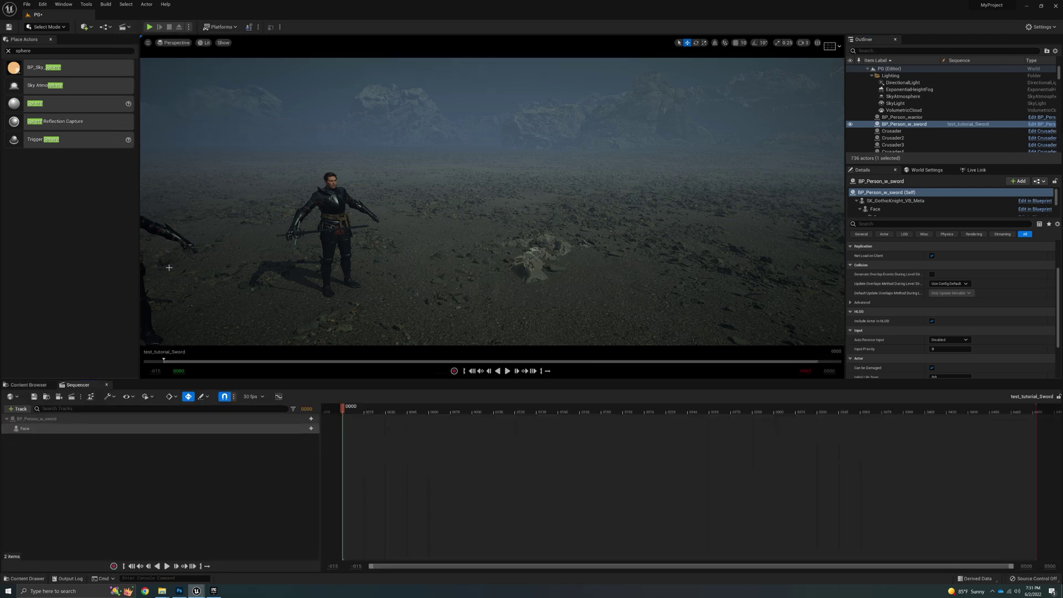
# Step: Try adding the 1HM_BlockLeft_Mirrored animation directly to the BP_Person_w_sword track and scrub to frame 20
pyautogui.click(61, 419)
pyautogui.click(308, 419)
pyautogui.moveTo(332, 241)
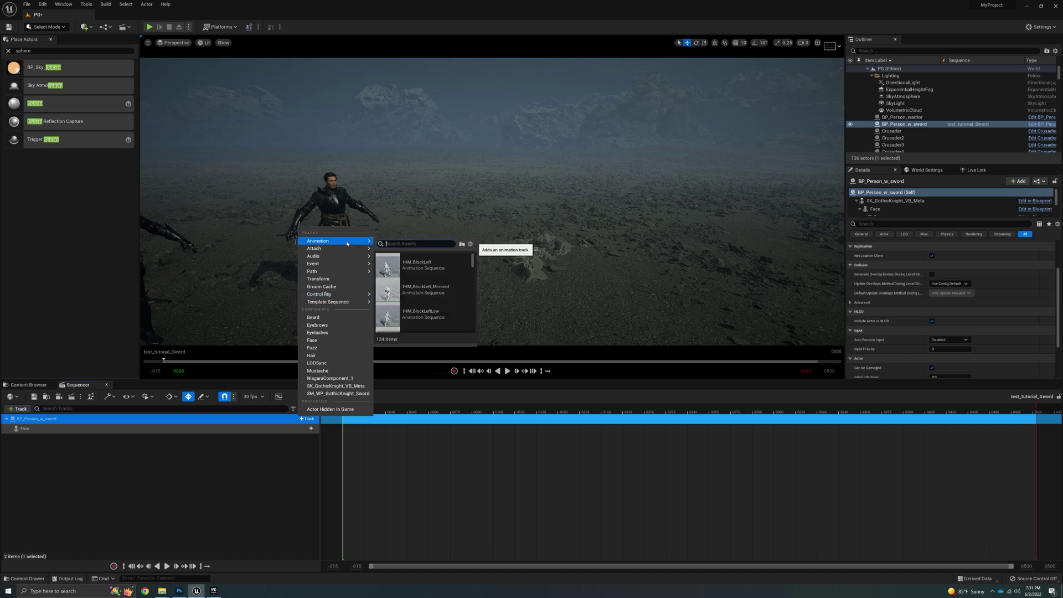
pyautogui.click(319, 451)
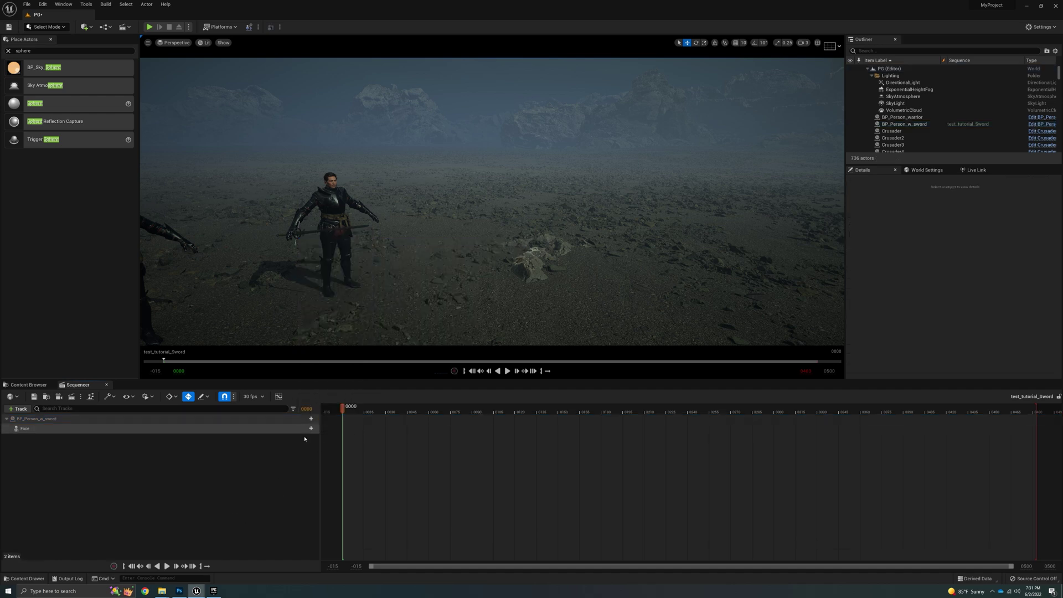
pyautogui.click(308, 419)
pyautogui.moveTo(357, 239)
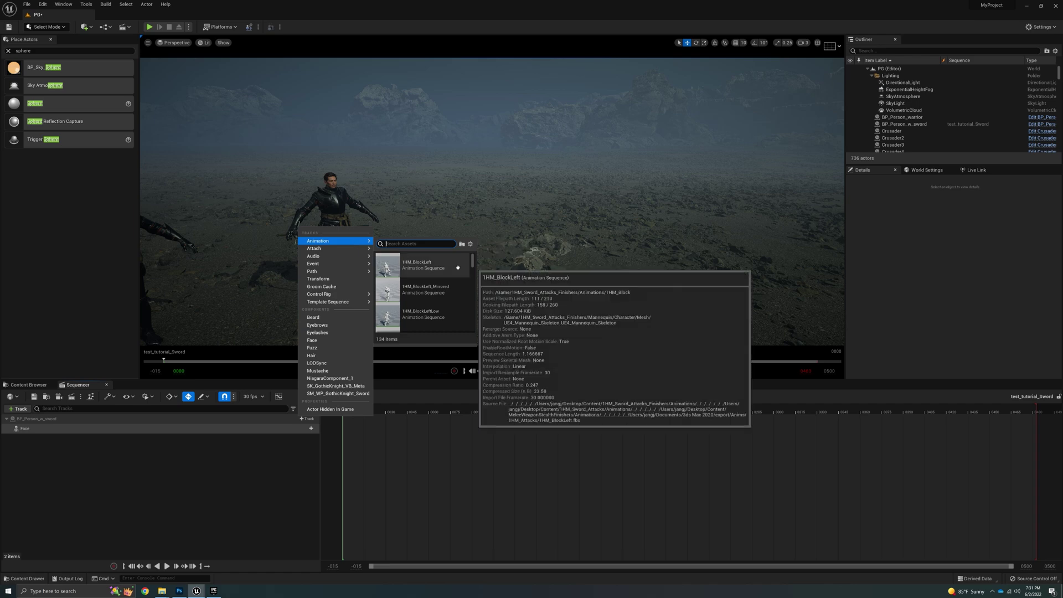
pyautogui.click(438, 263)
pyautogui.moveTo(344, 409); pyautogui.dragTo(372, 418)
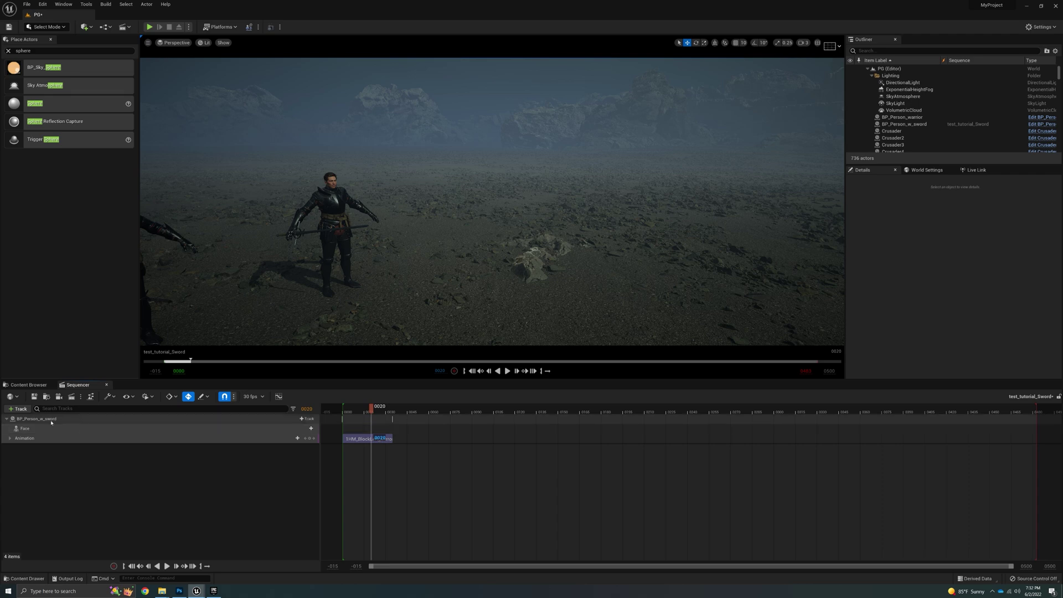
pyautogui.click(352, 440)
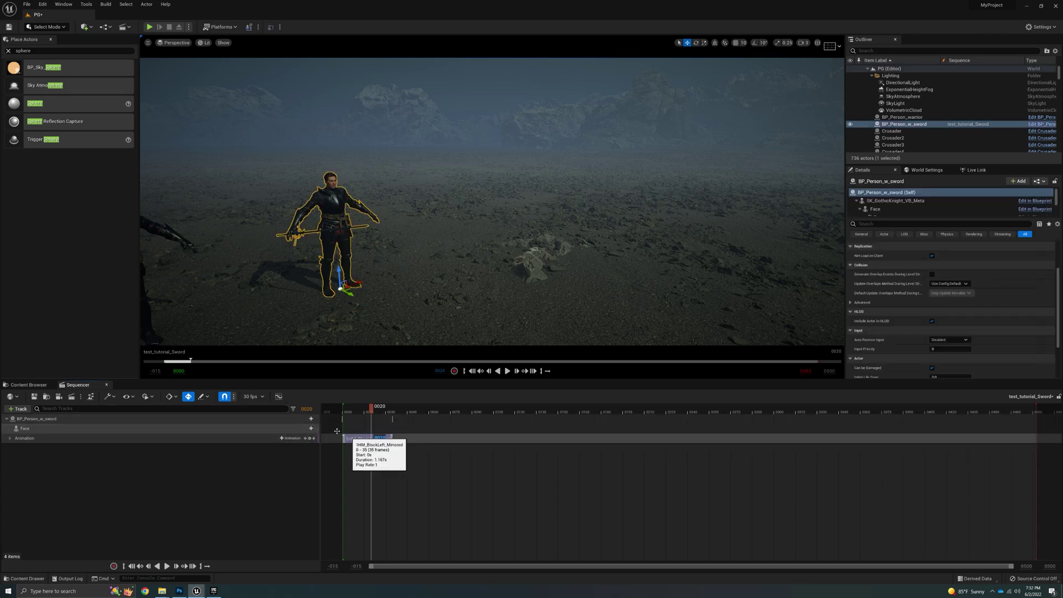
# Step: Delete the Animation track placed directly under BP_Person_w_sword
pyautogui.click(306, 419)
pyautogui.moveTo(331, 250)
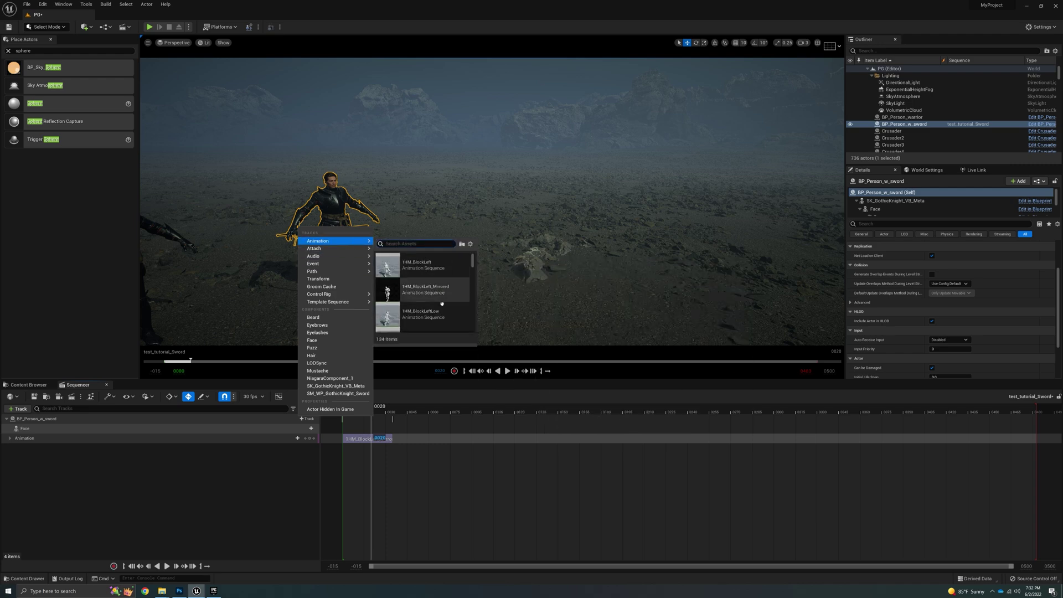
pyautogui.click(211, 528)
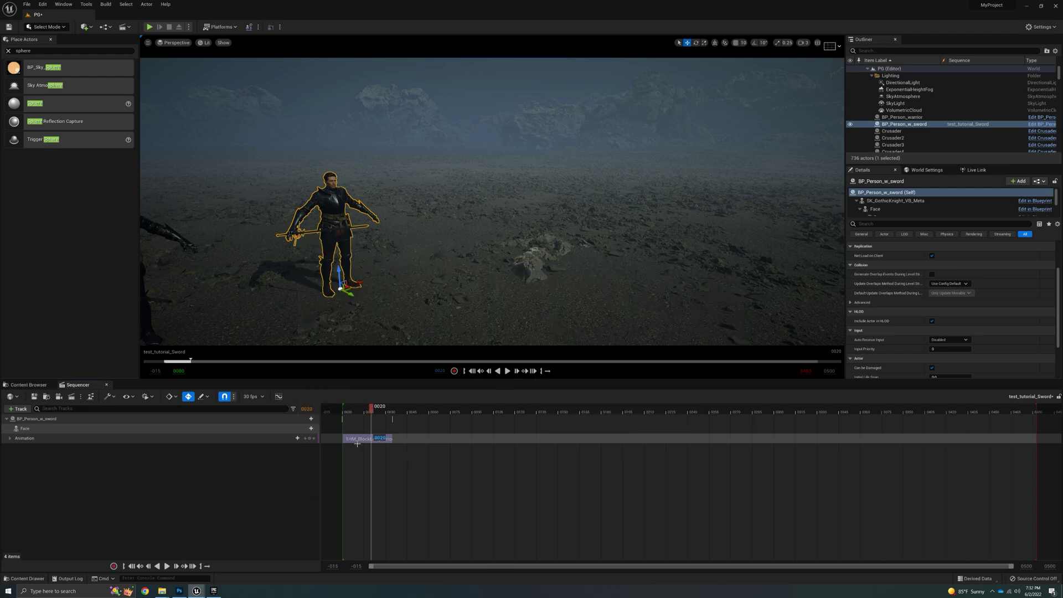
pyautogui.click(262, 440)
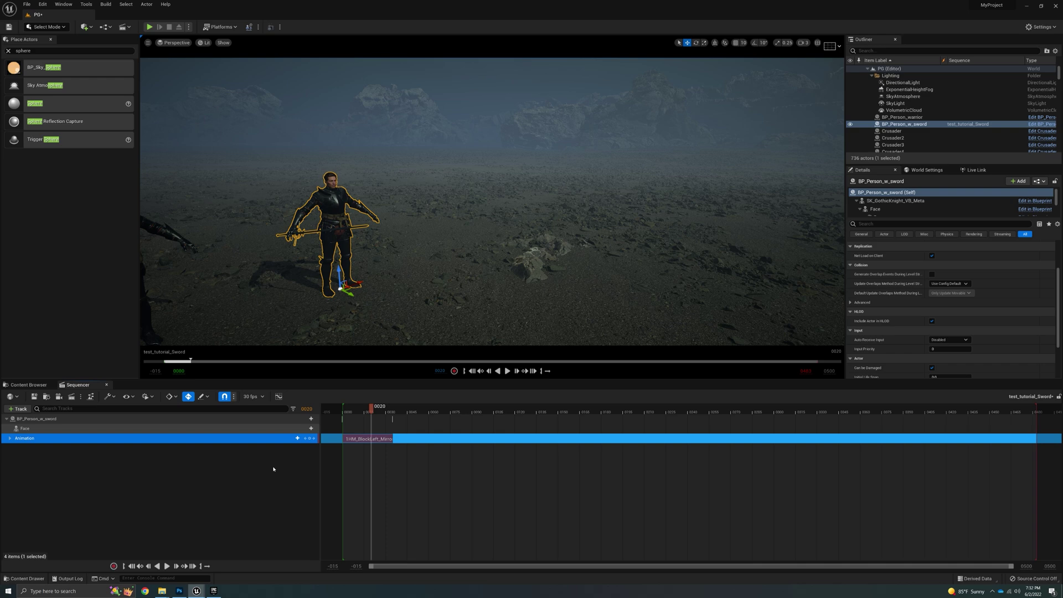
pyautogui.press('Delete')
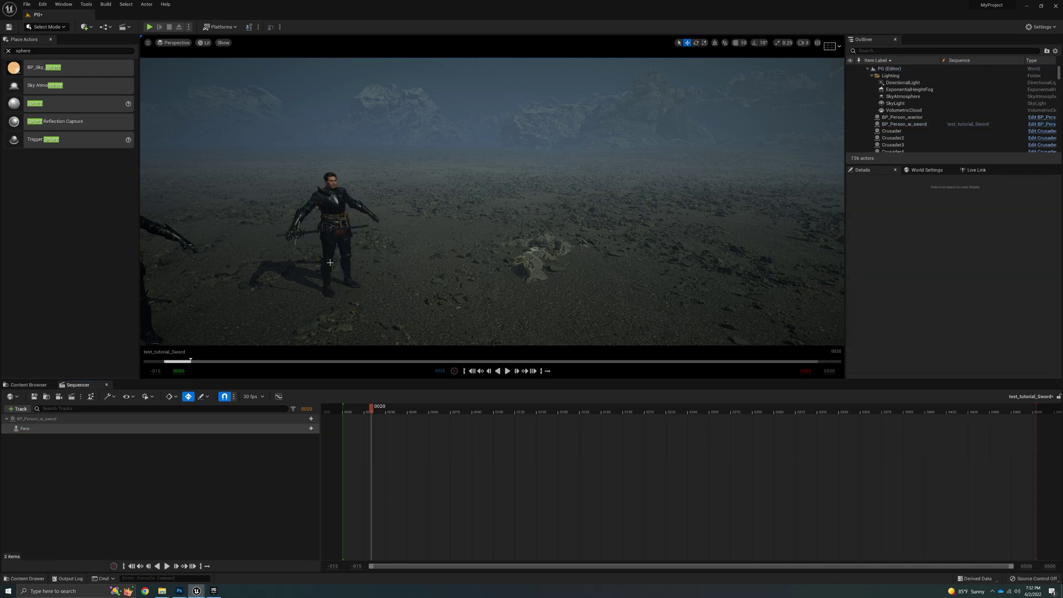
# Step: Add a track for the SK_GothicKnight_VB_Meta component and place the 1HM_BlockRightLow_Mirrored animation on it at frame 20
pyautogui.click(308, 419)
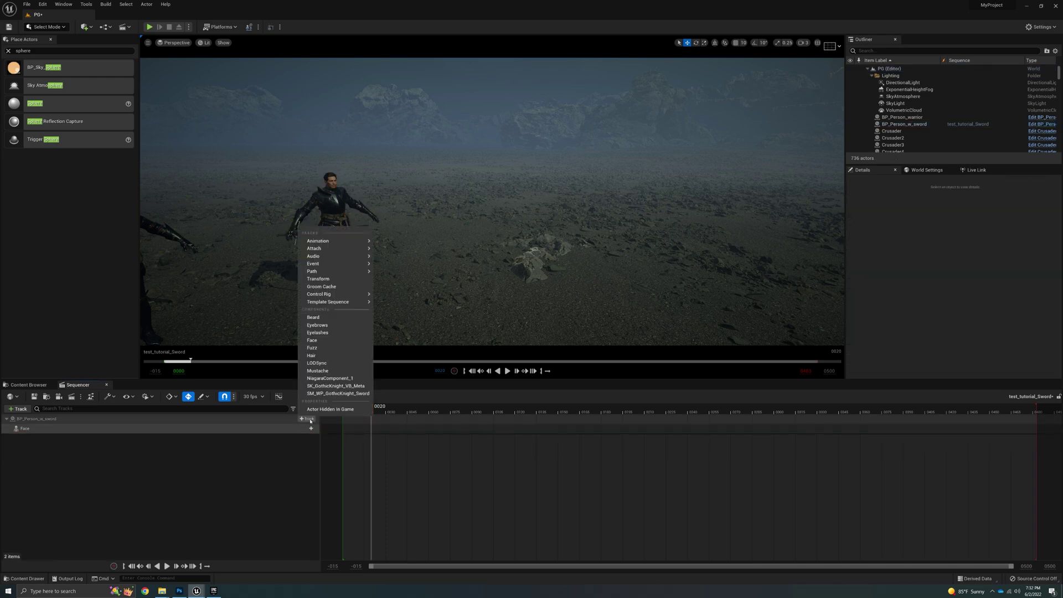
pyautogui.click(336, 386)
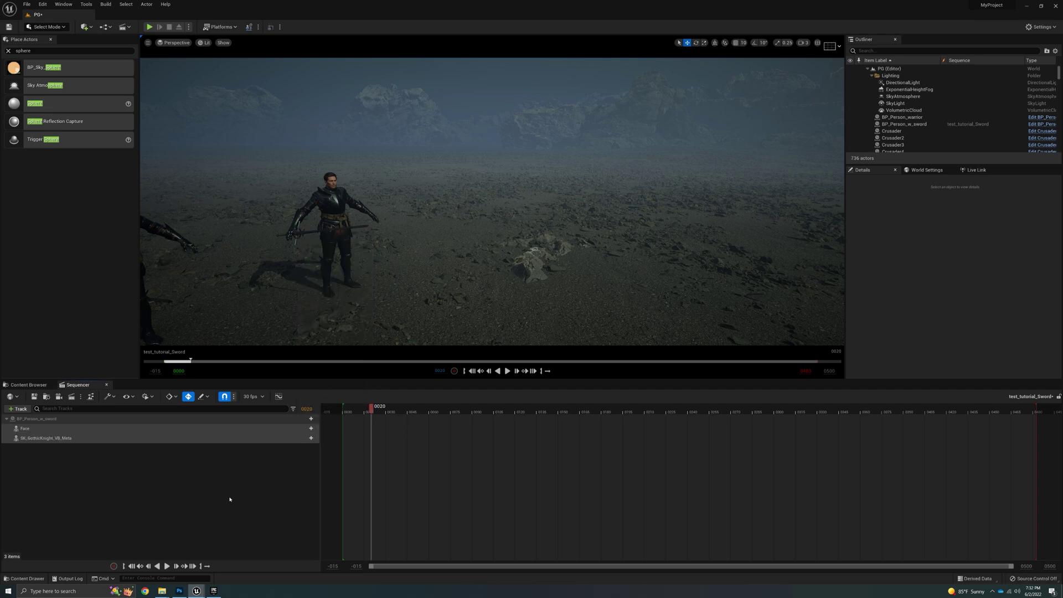
pyautogui.click(308, 438)
pyautogui.moveTo(388, 98)
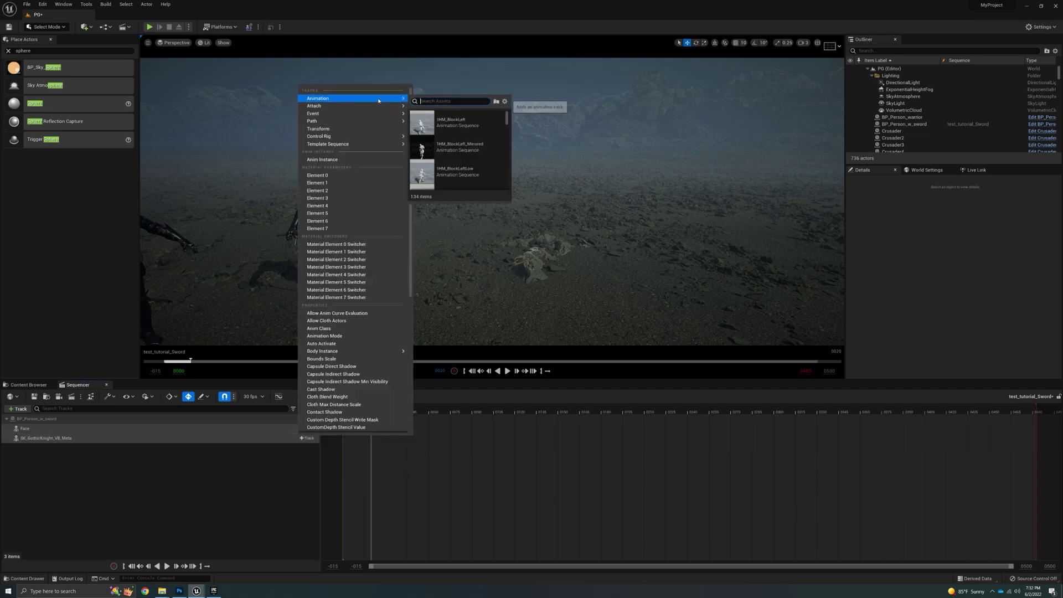
pyautogui.scroll(-3, 471, 127)
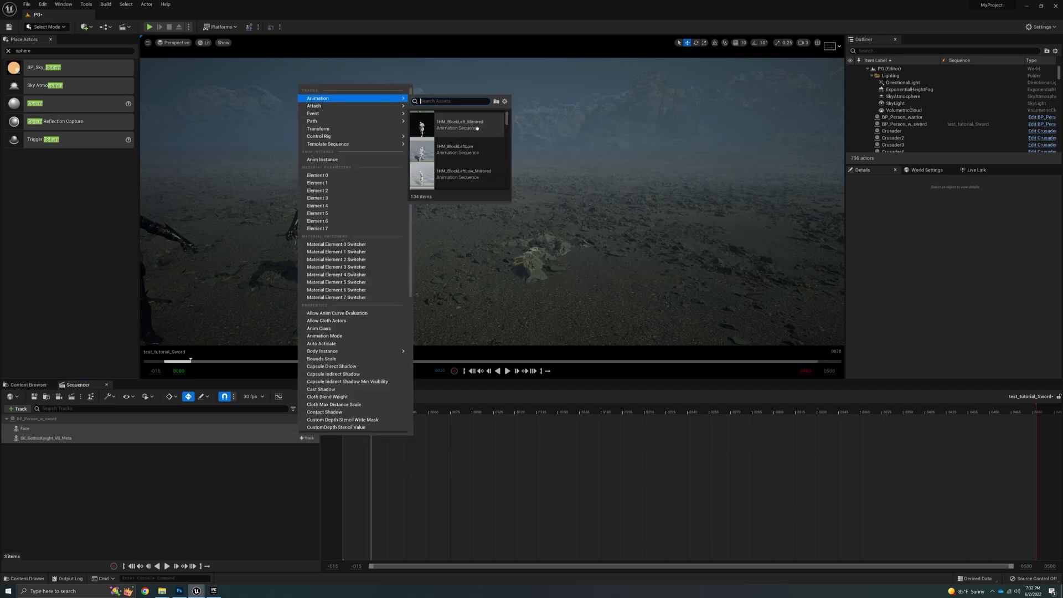
pyautogui.scroll(-4, 477, 128)
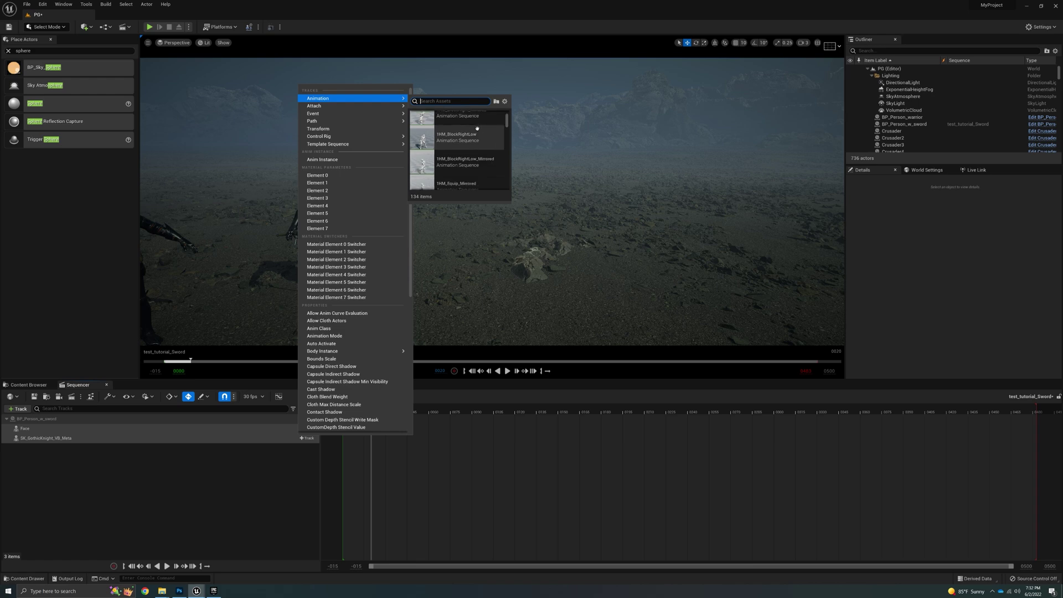
pyautogui.click(450, 161)
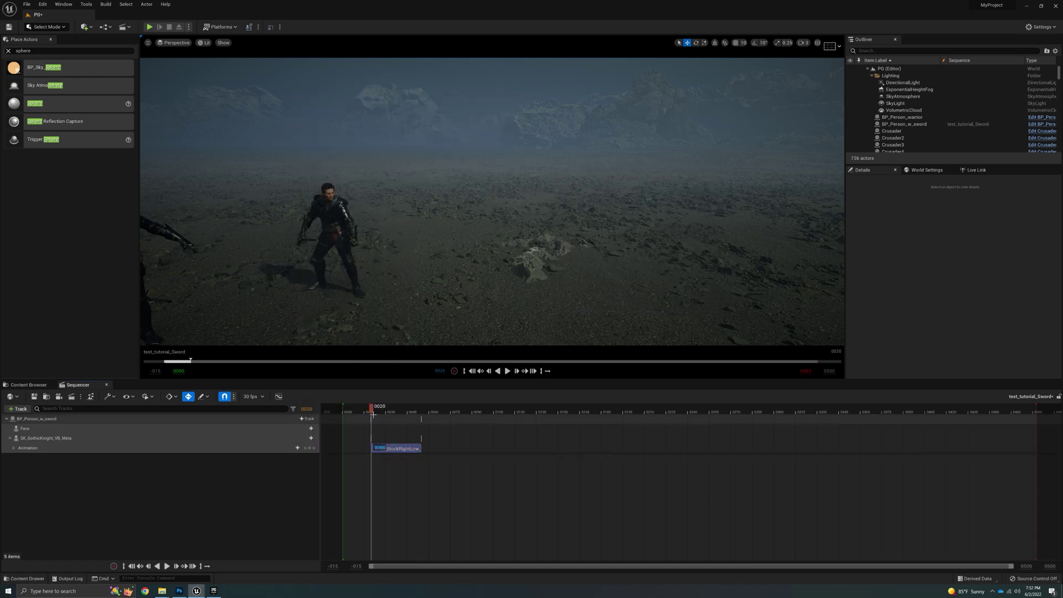
# Step: Scrub through the block animation to frame 44 and delete its clip from the component's Animation track
pyautogui.moveTo(373, 412); pyautogui.dragTo(412, 434)
pyautogui.click(414, 448)
pyautogui.press('Delete')
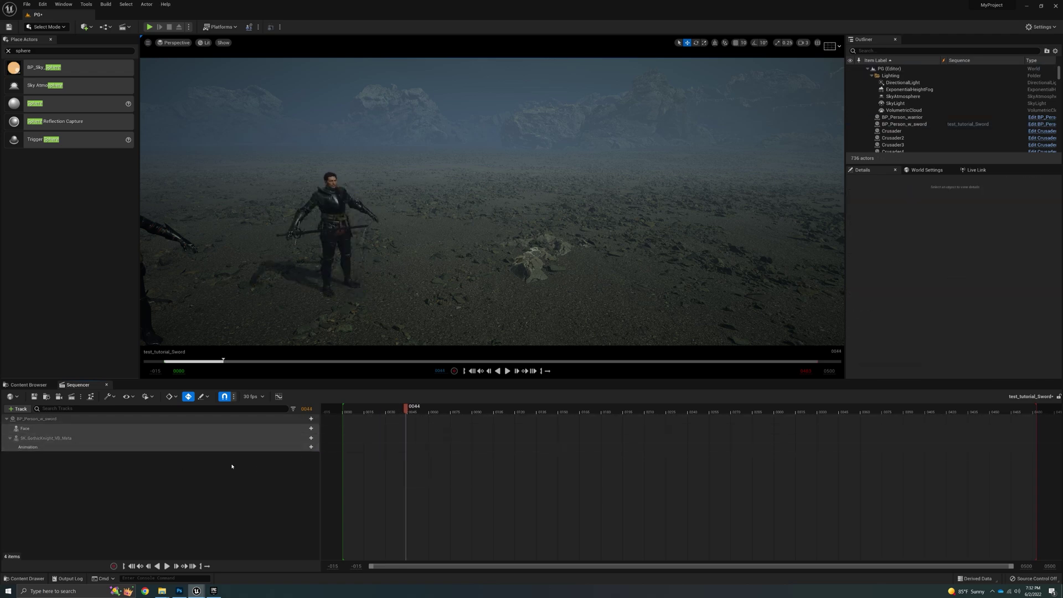
# Step: Add the 1HM_Idle_Standing animation to the component's Animation track, move it to frame 0 and set the playhead to frame 2
pyautogui.click(304, 447)
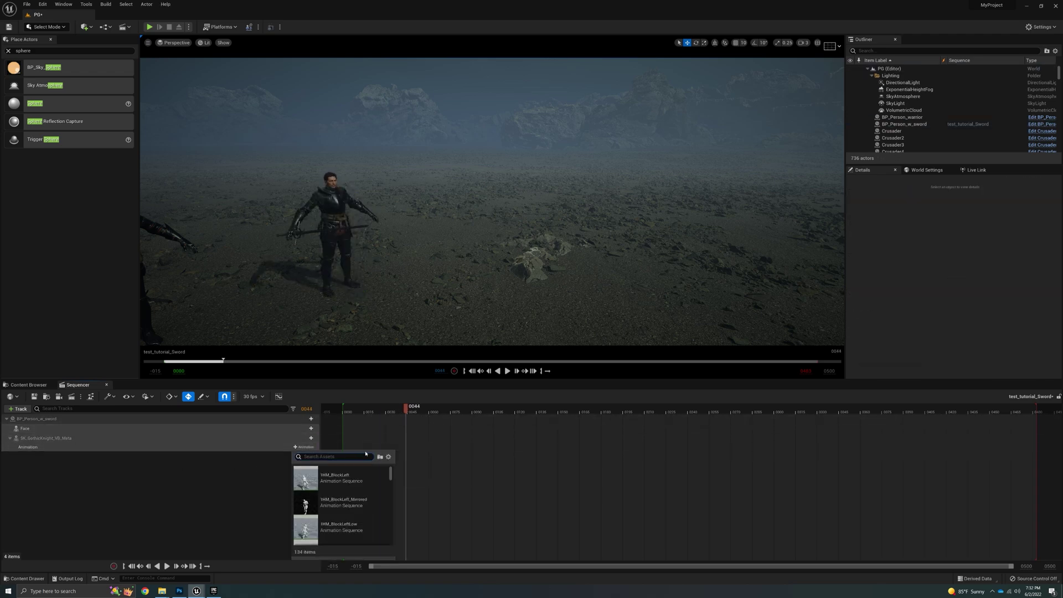
pyautogui.write('idle')
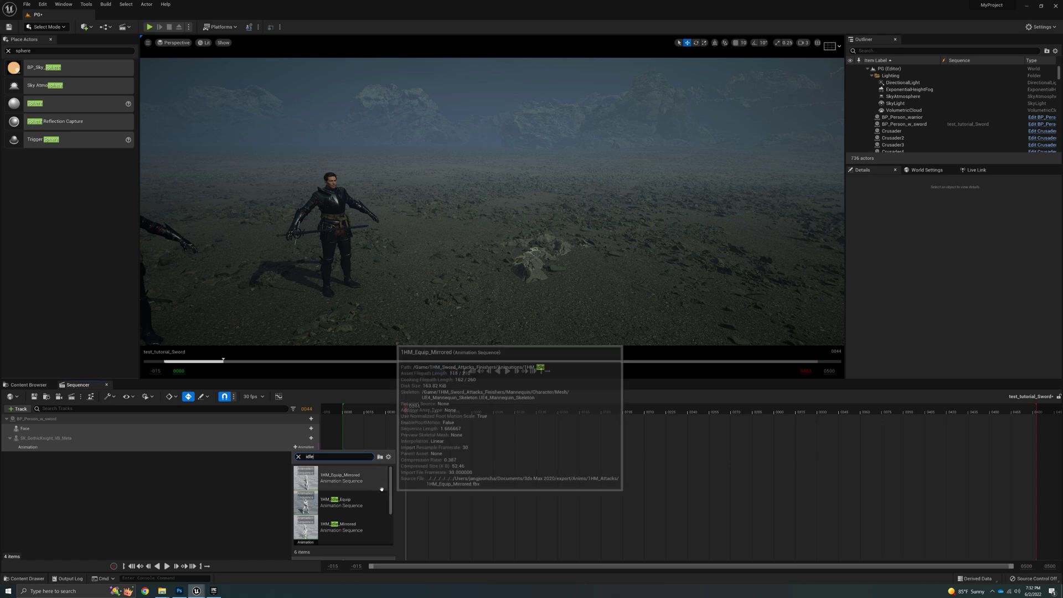
pyautogui.scroll(-1, 381, 490)
pyautogui.scroll(-1, 381, 489)
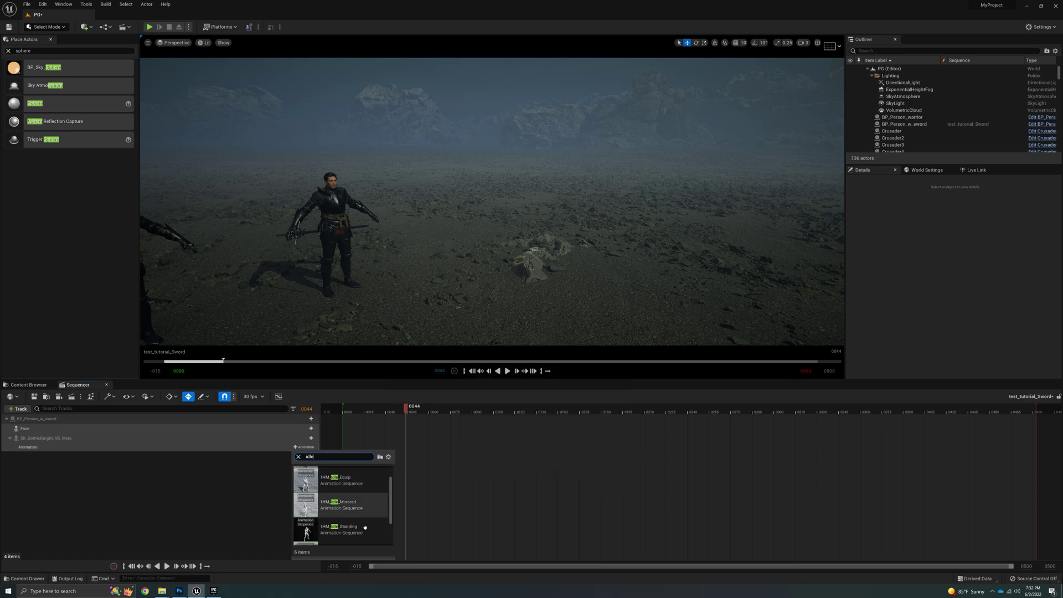
pyautogui.click(363, 533)
pyautogui.moveTo(435, 449); pyautogui.dragTo(373, 449)
pyautogui.click(346, 412)
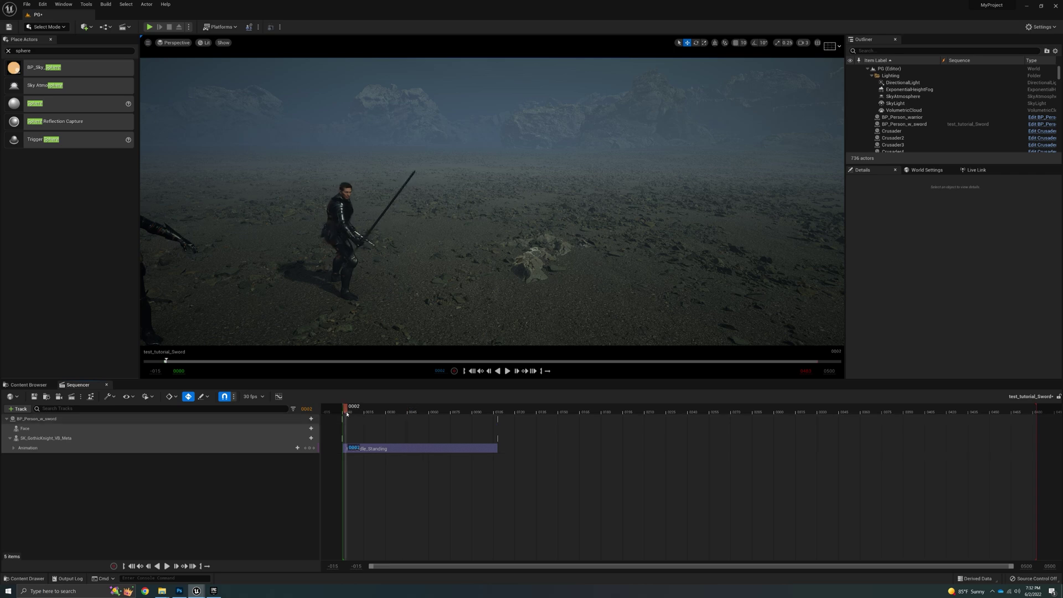
# Step: Play the idle animation from frame 2, pause it, and move in for a closer look at the knight
pyautogui.click(508, 372)
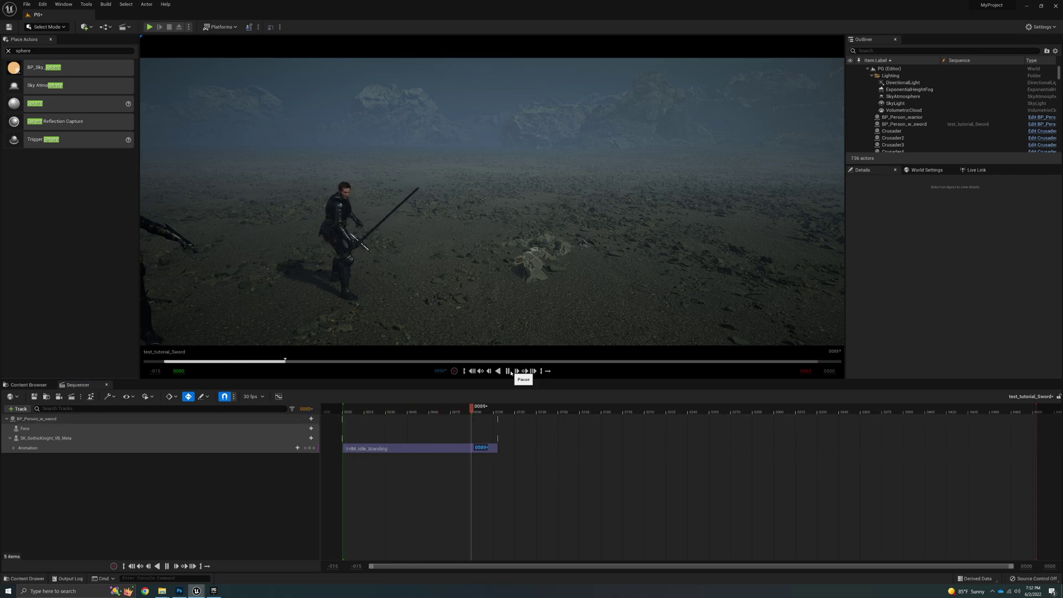
pyautogui.click(511, 372)
pyautogui.moveTo(238, 163); pyautogui.dragTo(153, 158, button='right')
pyautogui.press('d')
pyautogui.moveTo(469, 208)
pyautogui.mouseDown(button='right')
pyautogui.moveTo(493, 228)
pyautogui.moveTo(487, 200)
pyautogui.moveTo(443, 203)
pyautogui.moveTo(477, 195)
pyautogui.moveTo(471, 203)
pyautogui.mouseUp(button='right')
pyautogui.press('w')
pyautogui.press('a')
pyautogui.press('s')
# Step: Scrub back and forth through the idle animation while examining the knight and sword from different angles
pyautogui.moveTo(496, 408); pyautogui.dragTo(413, 408)
pyautogui.press('d')
pyautogui.moveTo(477, 205); pyautogui.dragTo(443, 221, button='right')
pyautogui.press('w')
pyautogui.press('a')
pyautogui.moveTo(413, 410); pyautogui.dragTo(429, 443)
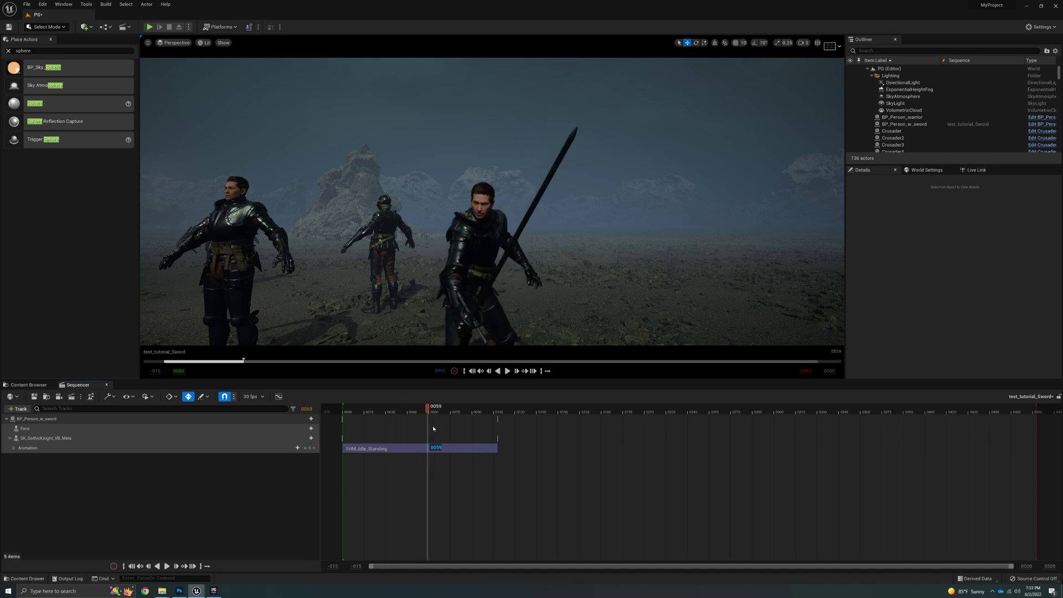
pyautogui.moveTo(521, 221); pyautogui.dragTo(553, 227, button='right')
pyautogui.press('a')
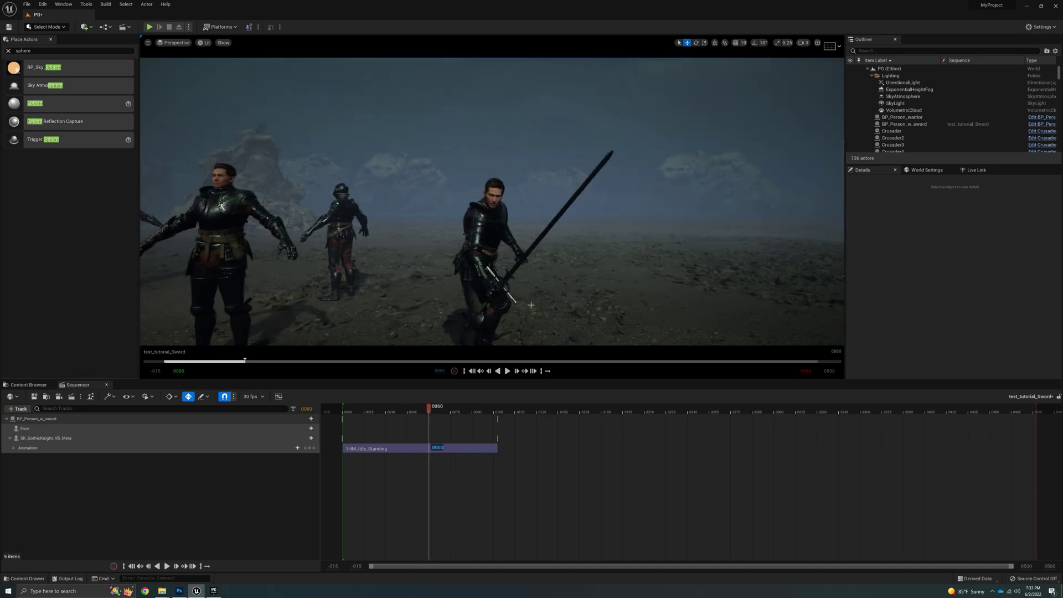
pyautogui.moveTo(428, 413); pyautogui.dragTo(482, 447)
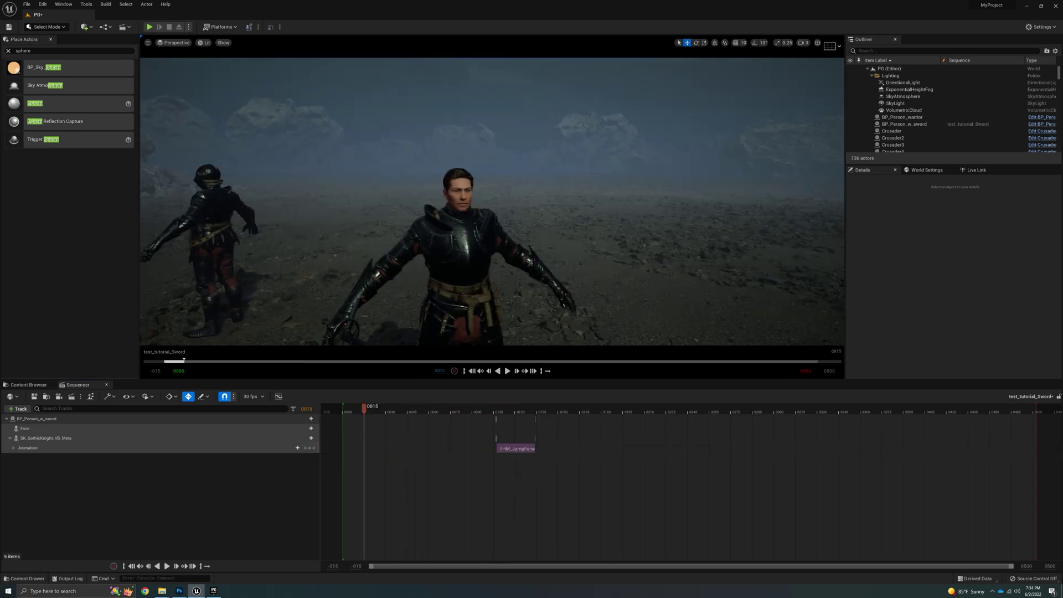
# Step: Move the jump-forward animation clip so that it starts at frame 15
pyautogui.moveTo(507, 449); pyautogui.dragTo(375, 450)
pyautogui.moveTo(543, 316); pyautogui.dragTo(587, 332, button='right')
pyautogui.click(543, 317)
pyautogui.moveTo(528, 275); pyautogui.dragTo(454, 249, button='right')
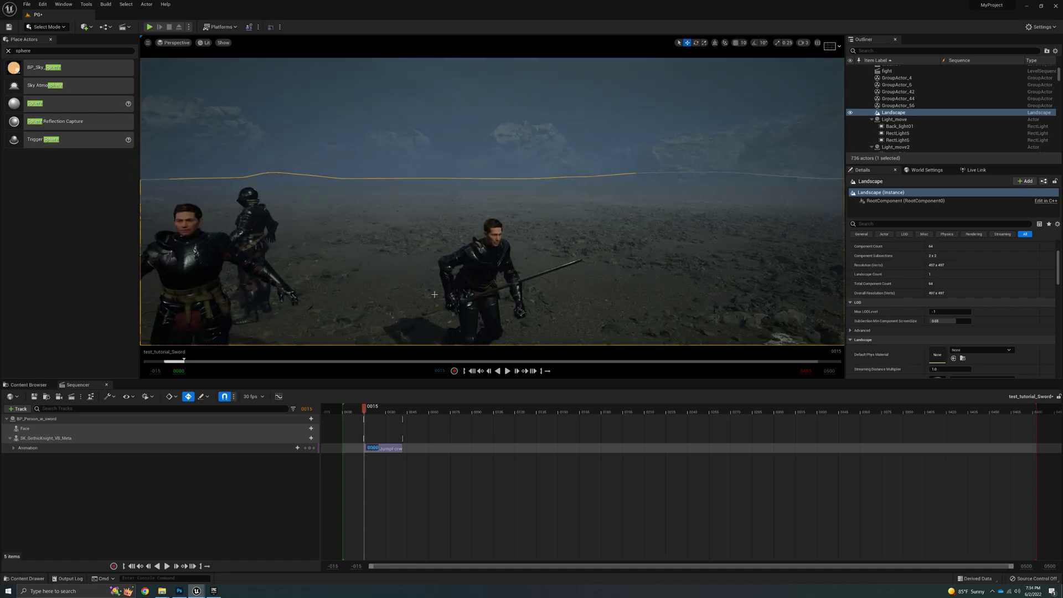
# Step: Select BP_Person_w_sword in the scene and examine its jump pose with the sword up close
pyautogui.moveTo(434, 293); pyautogui.dragTo(435, 292, button='right')
pyautogui.press('w')
pyautogui.moveTo(512, 205)
pyautogui.mouseDown(button='right')
pyautogui.moveTo(512, 219)
pyautogui.moveTo(514, 207)
pyautogui.mouseUp(button='right')
pyautogui.click(512, 218)
pyautogui.press('s')
pyautogui.press('w')
pyautogui.moveTo(530, 267); pyautogui.dragTo(531, 267, button='right')
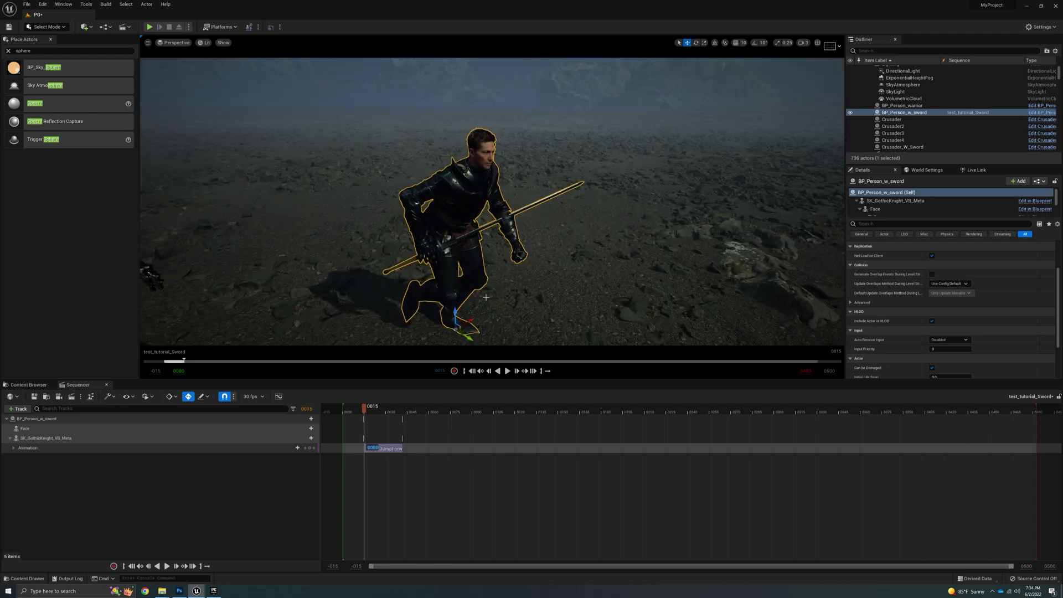
pyautogui.keyDown('alt'); pyautogui.moveTo(486, 297); pyautogui.dragTo(458, 298); pyautogui.keyUp('alt')
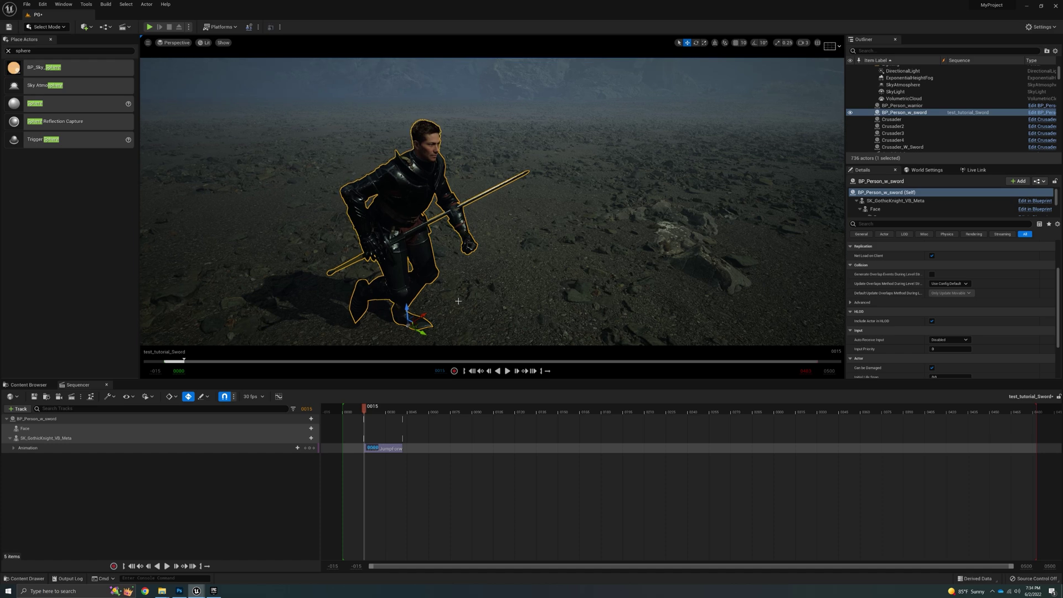
# Step: Deselect the knight and examine the jump pose and sword at frame 20, both close up and from farther away
pyautogui.press('Escape')
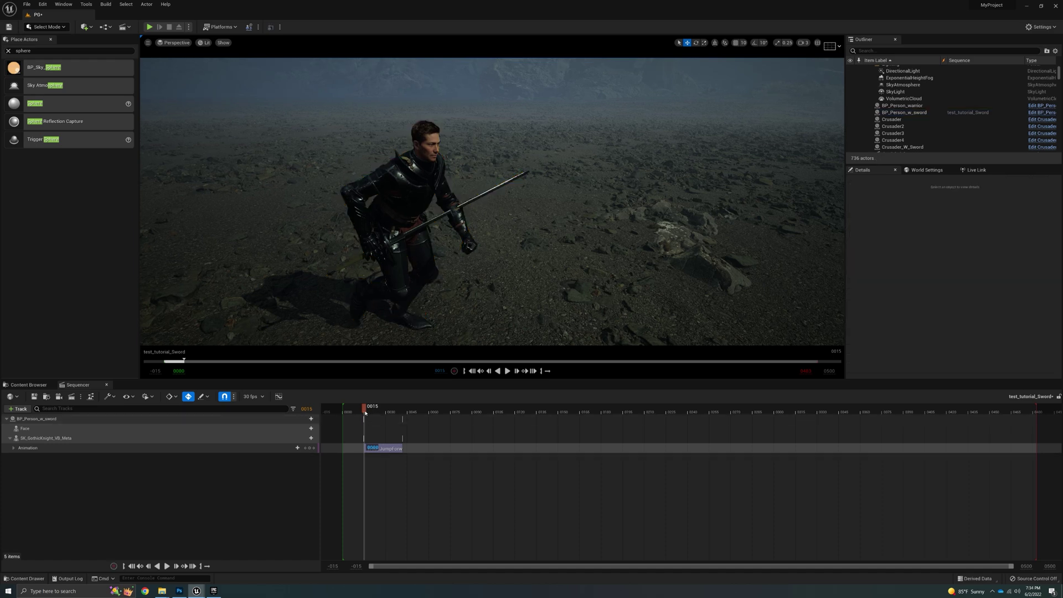
pyautogui.moveTo(365, 410)
pyautogui.mouseDown()
pyautogui.moveTo(380, 413)
pyautogui.moveTo(371, 413)
pyautogui.mouseUp()
pyautogui.moveTo(479, 263); pyautogui.dragTo(534, 284, button='right')
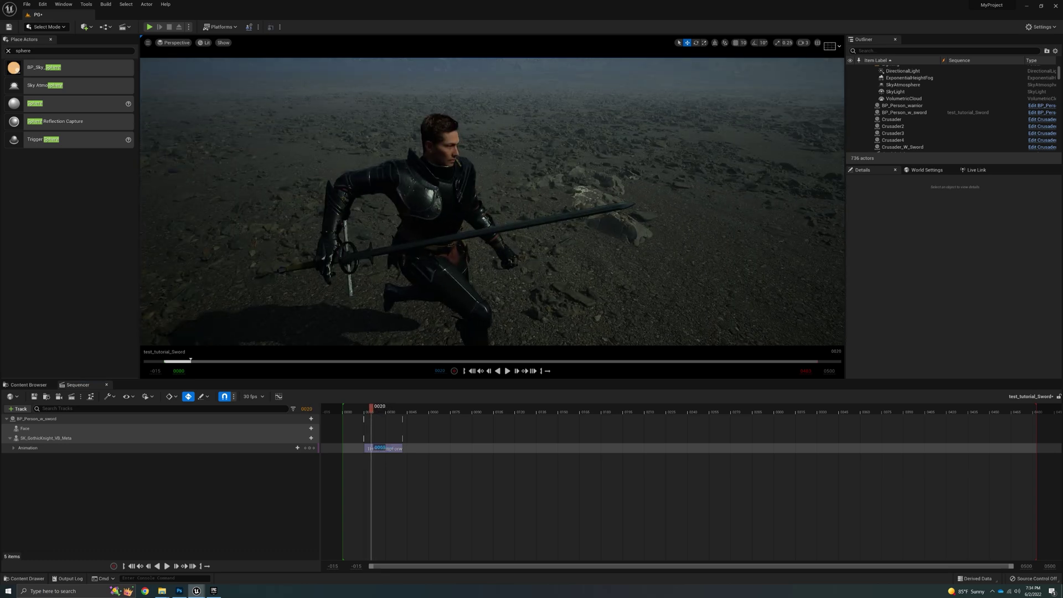
pyautogui.keyDown('alt'); pyautogui.moveTo(479, 262); pyautogui.dragTo(464, 239); pyautogui.keyUp('alt')
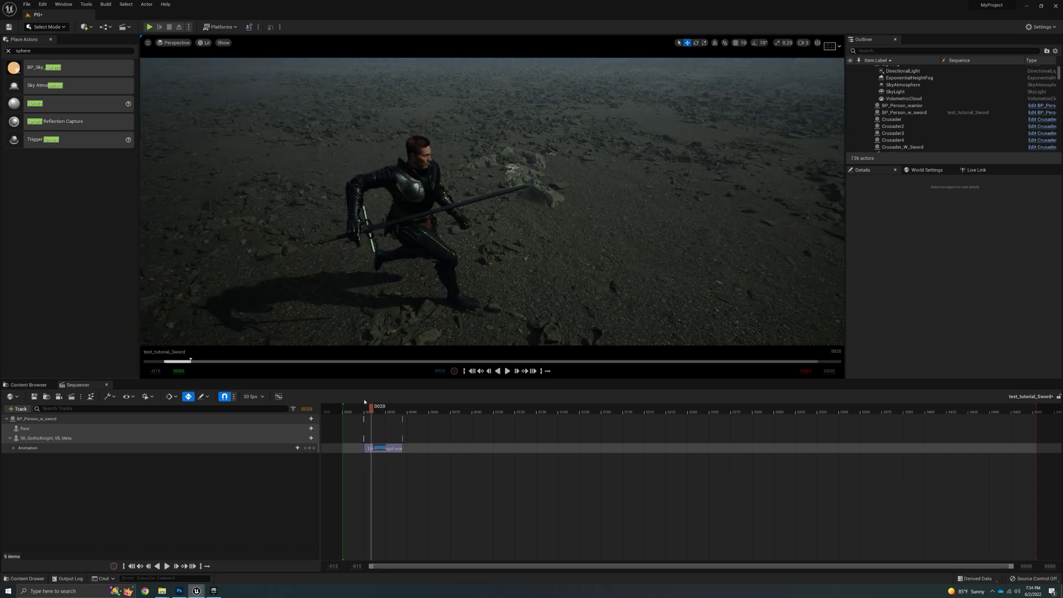
# Step: Scrub the jump-forward animation up to frame 28 and back to frame 17 to inspect the knight, and cancel the pending autosave
pyautogui.moveTo(372, 410)
pyautogui.mouseDown()
pyautogui.moveTo(398, 411)
pyautogui.moveTo(369, 413)
pyautogui.moveTo(394, 421)
pyautogui.moveTo(369, 426)
pyautogui.mouseUp()
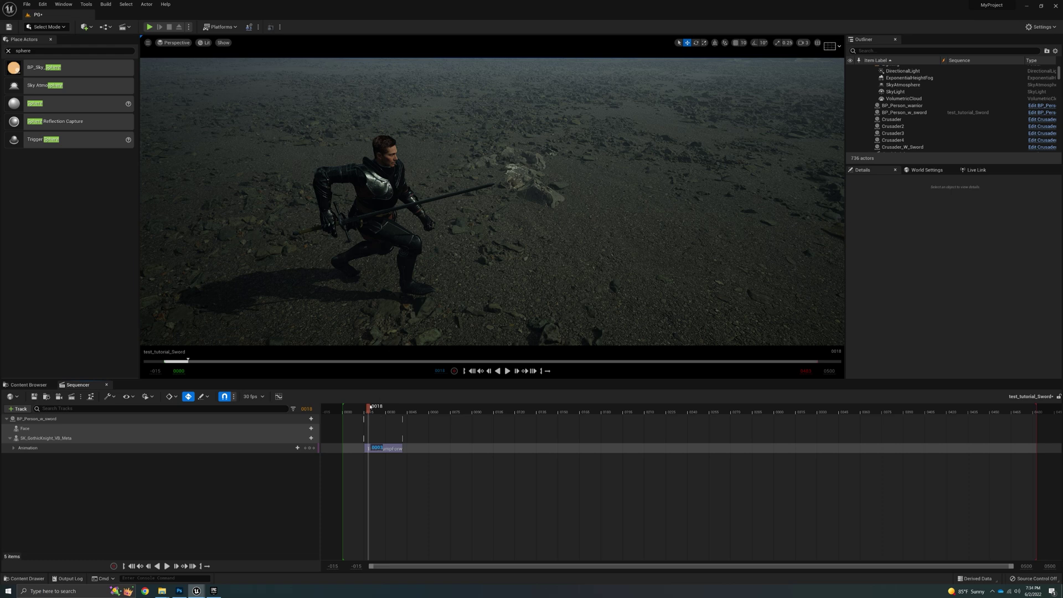
pyautogui.moveTo(365, 411); pyautogui.dragTo(385, 436)
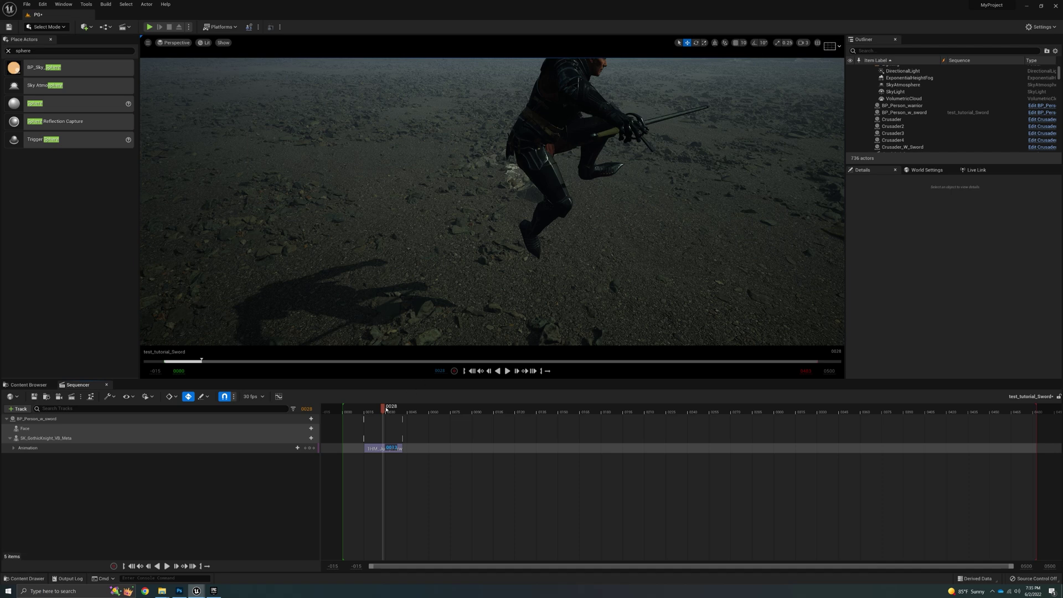
pyautogui.moveTo(386, 409)
pyautogui.mouseDown()
pyautogui.moveTo(370, 409)
pyautogui.moveTo(400, 414)
pyautogui.moveTo(366, 410)
pyautogui.mouseUp()
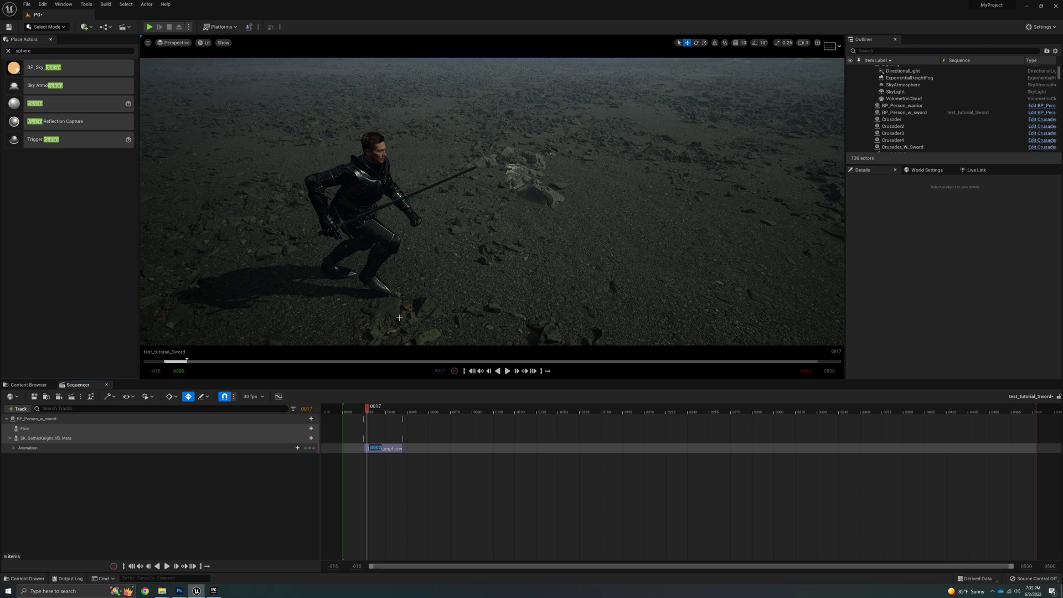
pyautogui.moveTo(485, 288); pyautogui.dragTo(516, 278, button='right')
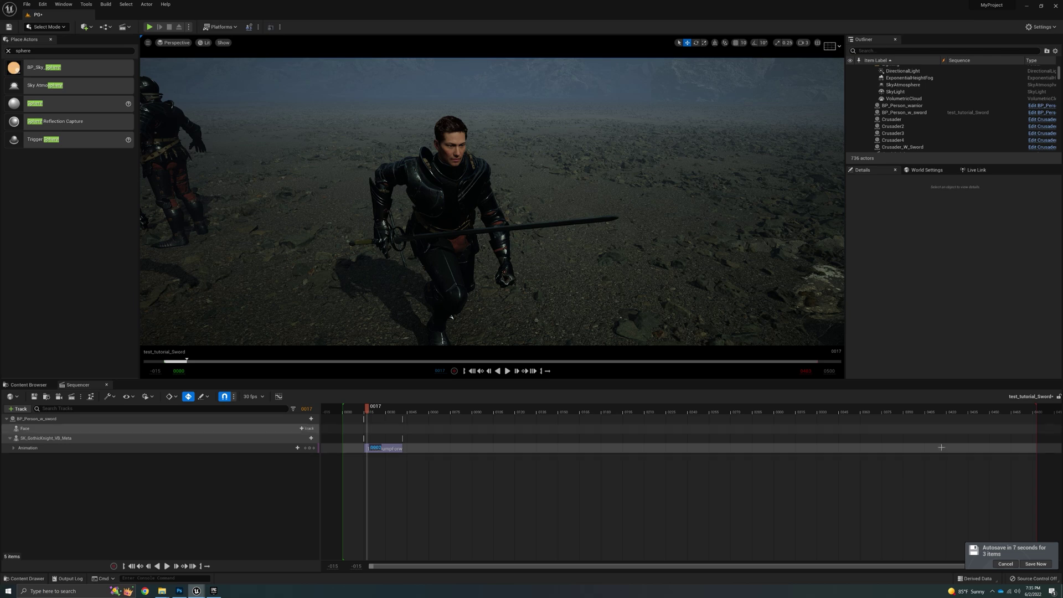
pyautogui.click(1005, 563)
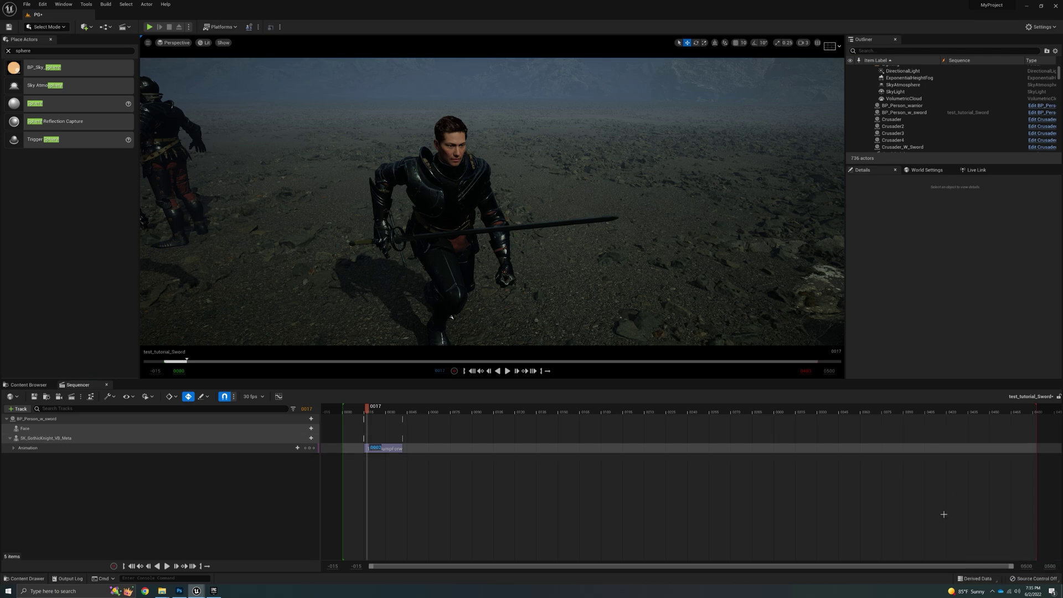